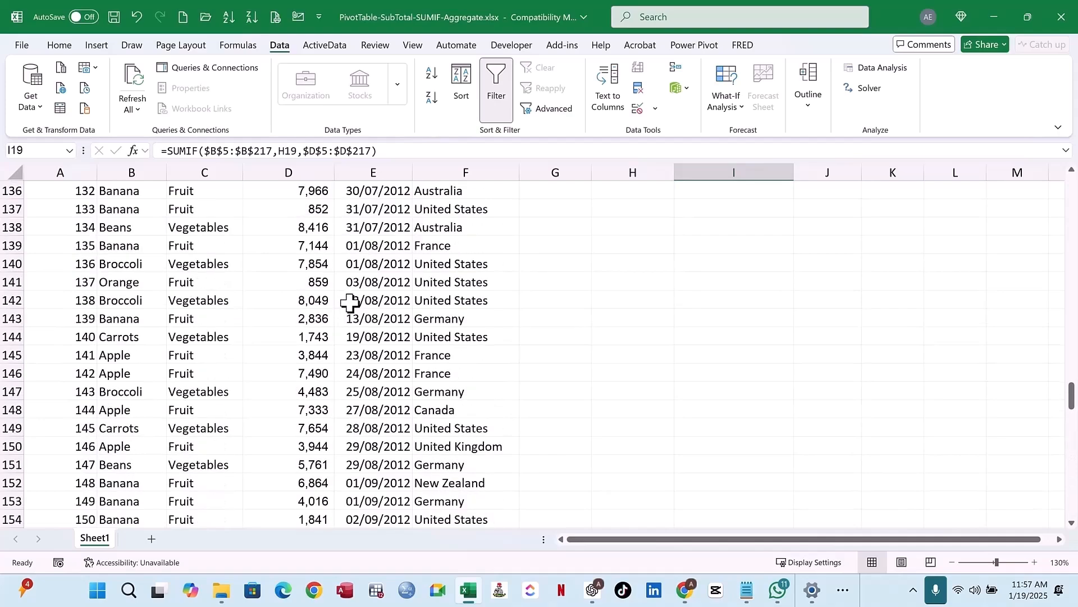
- Remove the filter from the sales data's header row
scroll(361, 299, "up", 15)
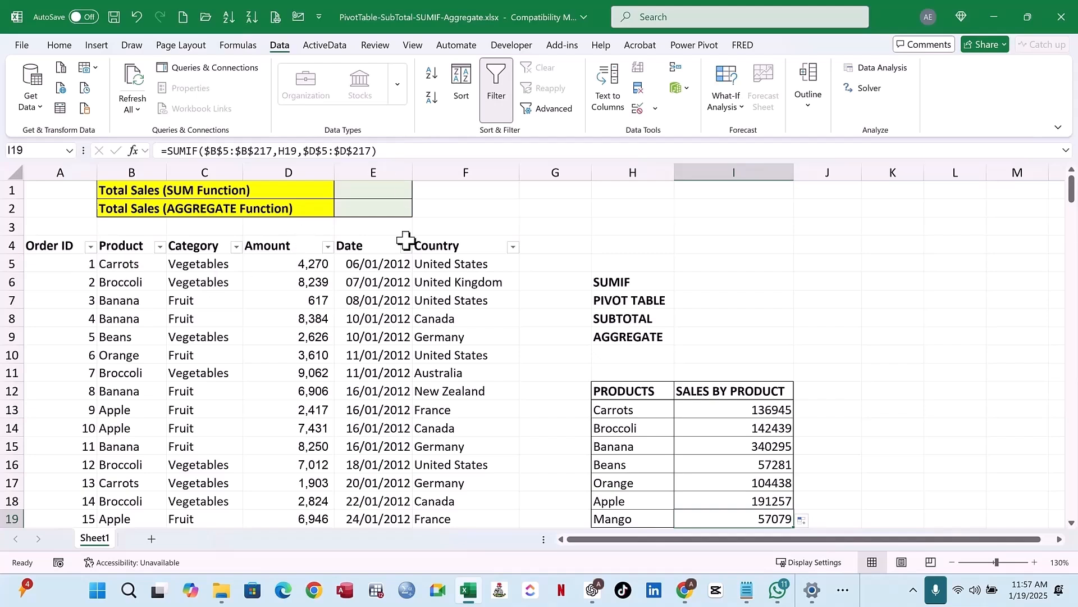
left_click(494, 84)
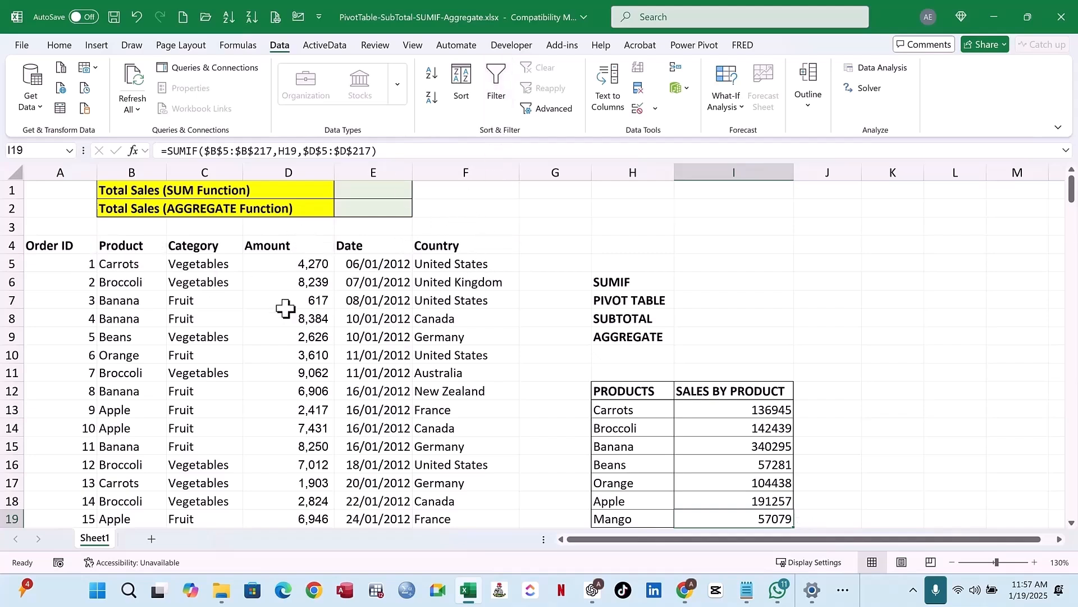
left_click(288, 282)
- Fill the sales data headers in A4:F4, Order ID through Country, with light green
left_click_drag(47, 247, 415, 246)
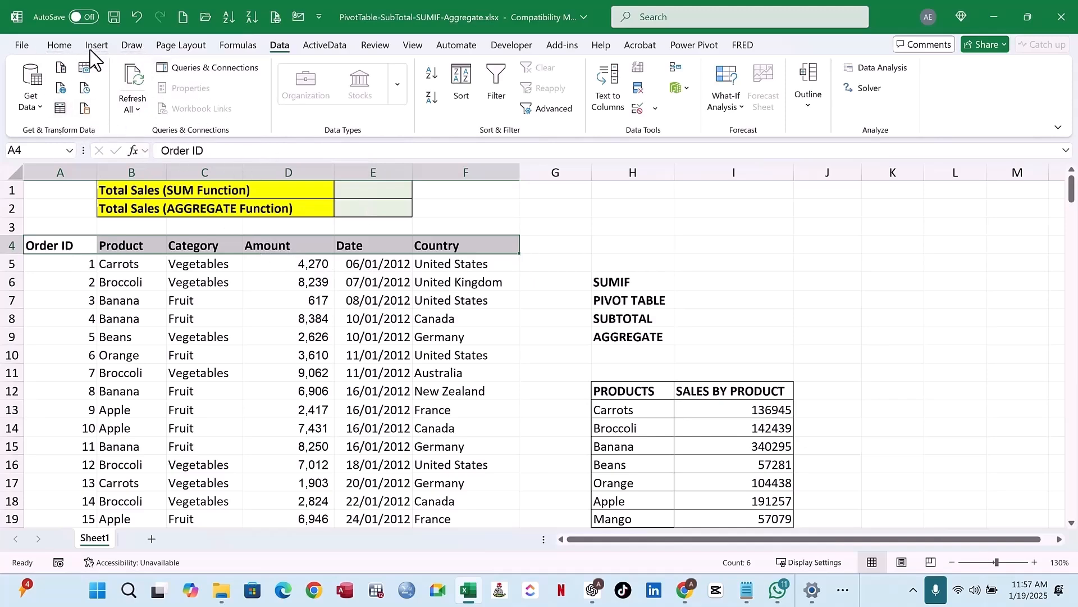
left_click(55, 45)
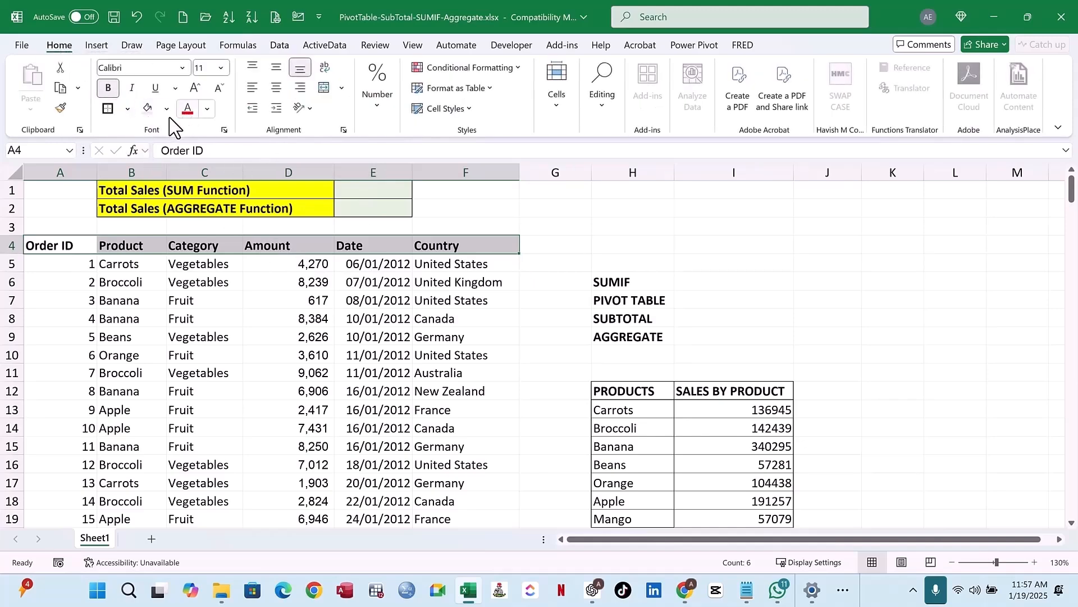
left_click(166, 110)
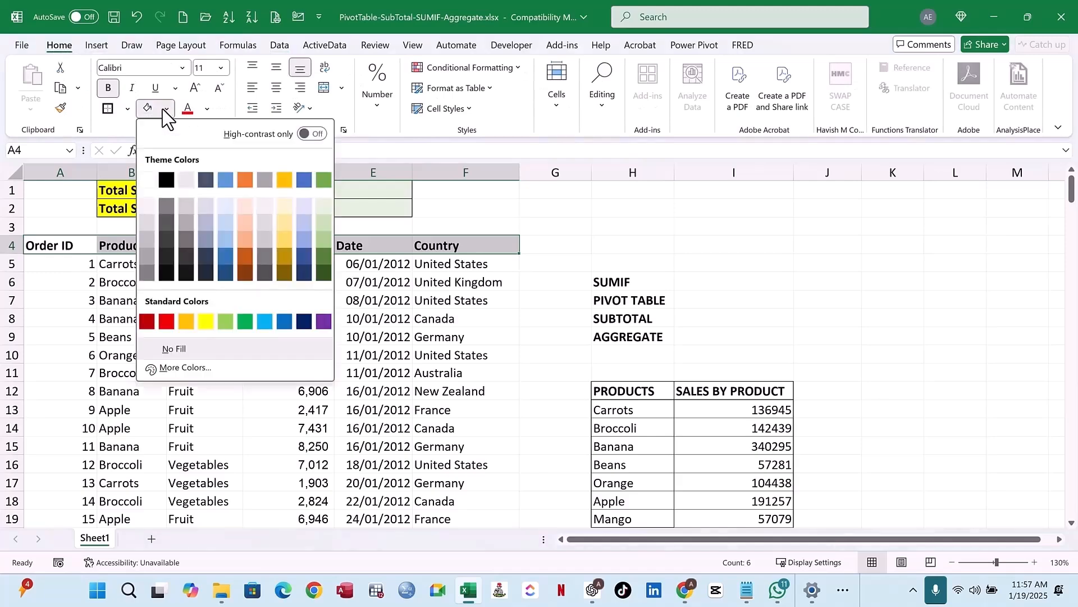
left_click(323, 228)
left_click(359, 282)
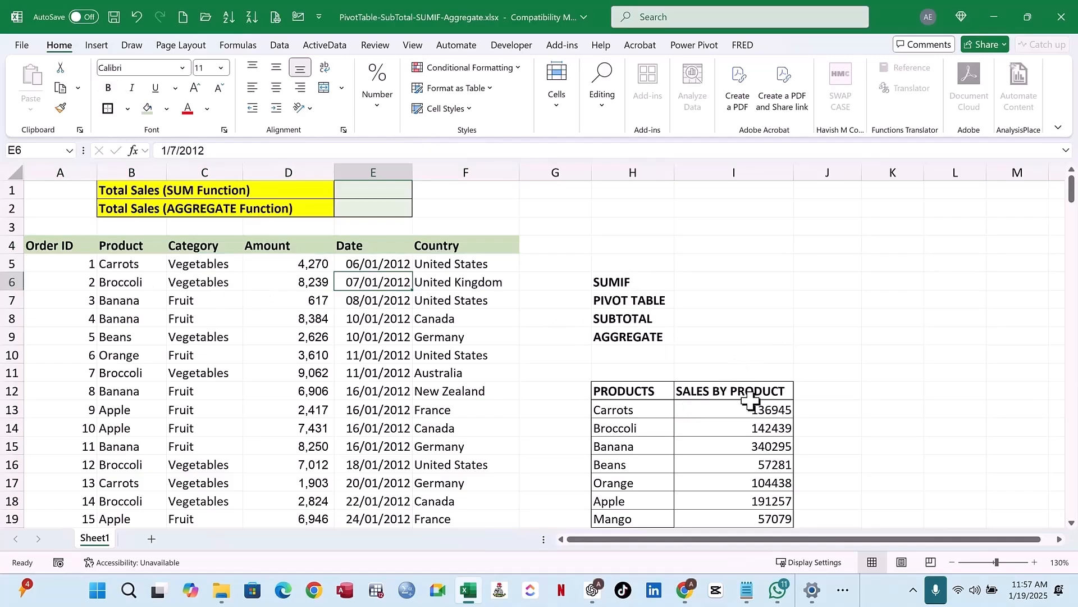
- Clear the existing SALES BY PRODUCT formulas from I13:I19
scroll(835, 341, "down", 2)
left_click_drag(766, 298, 764, 401)
key("Delete")
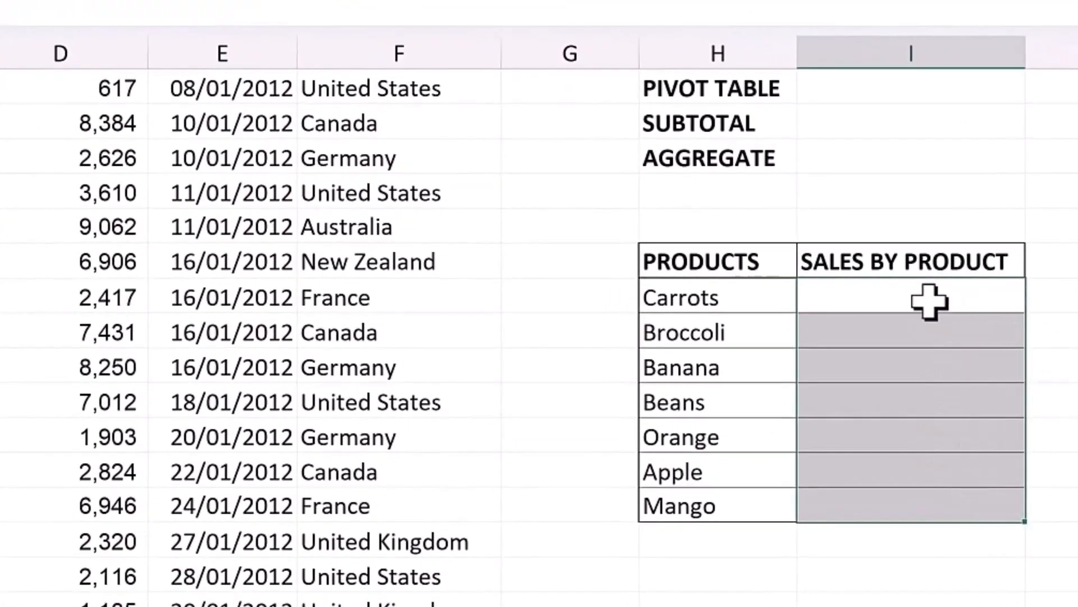
- Start a SUMIF formula in I13 for Carrots, using the product column B5:B217 as the range
left_click(927, 303)
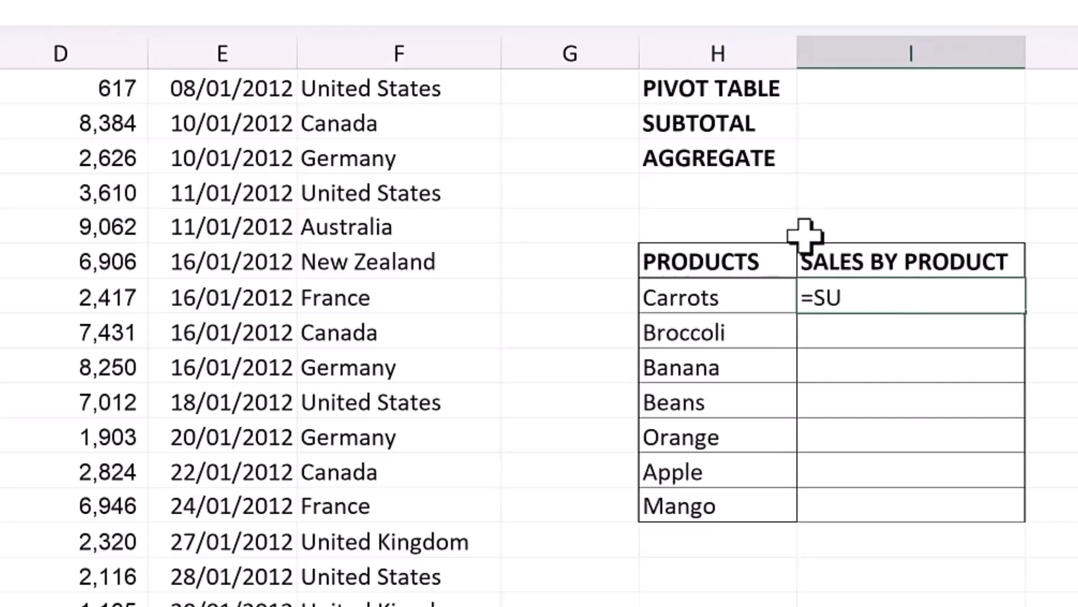
type("MIF")
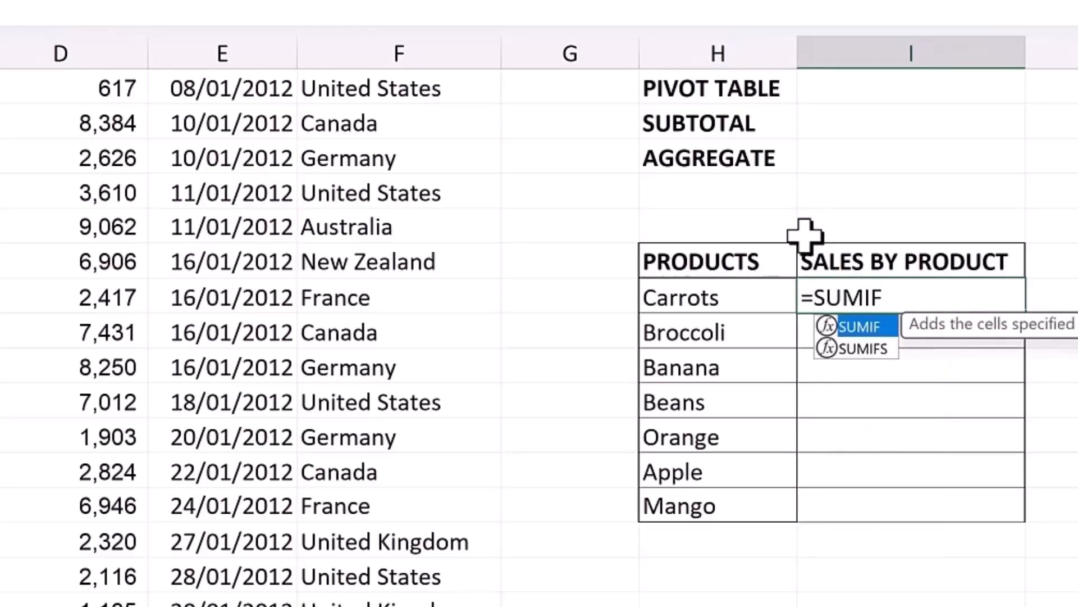
type("(")
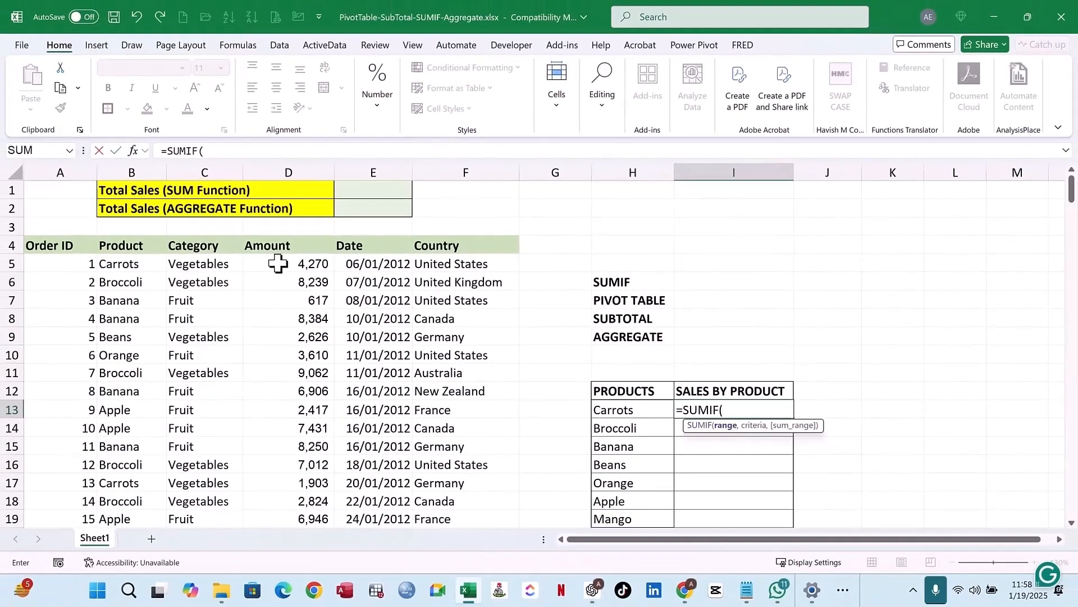
left_click(115, 268)
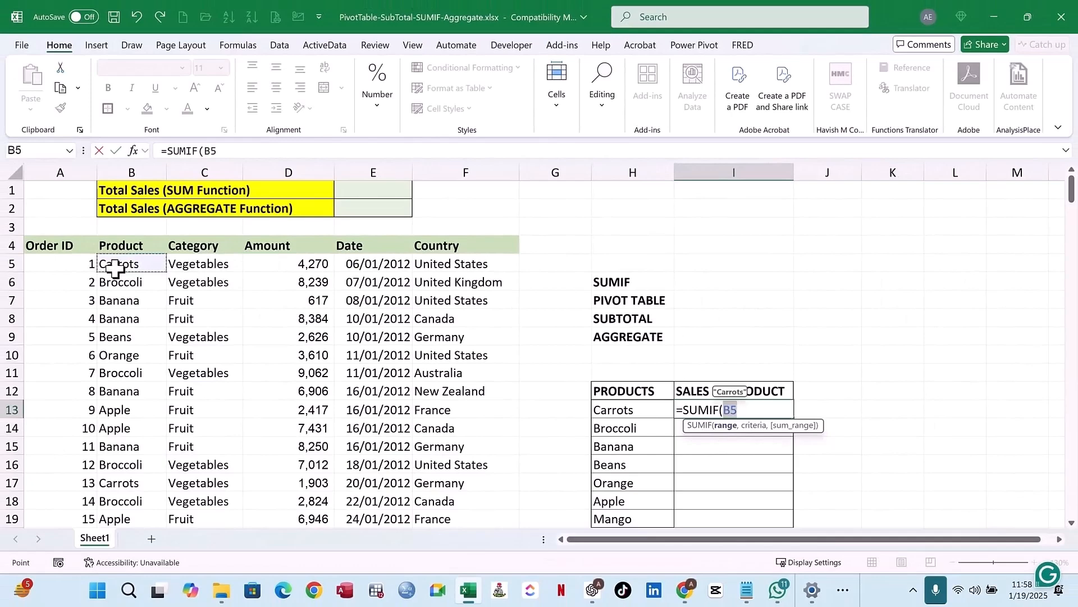
key("ctrl+shift+Down")
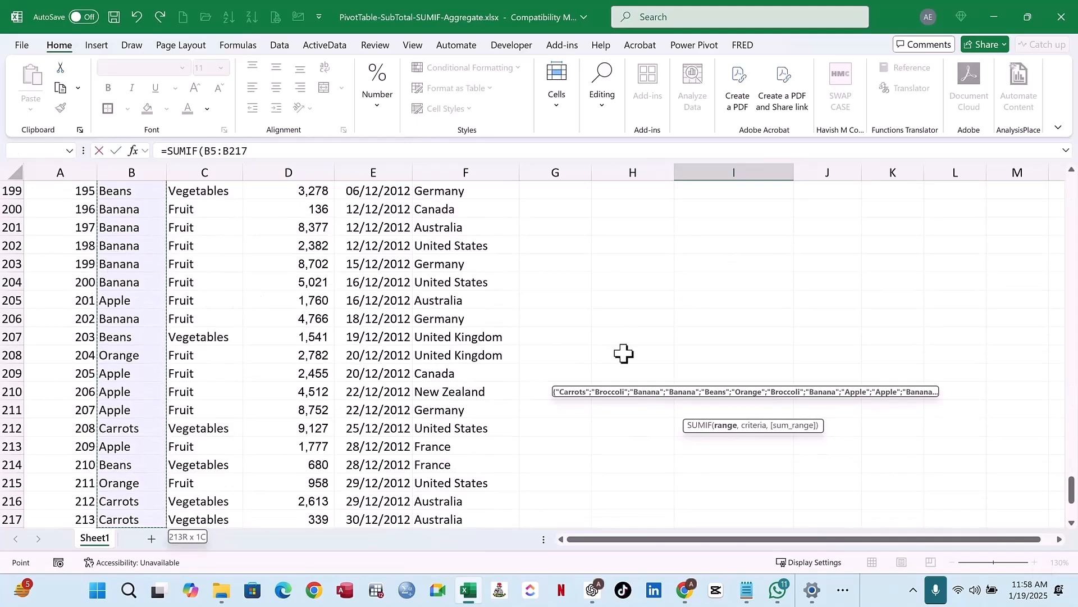
scroll(625, 353, "up", 14)
scroll(627, 351, "up", 7)
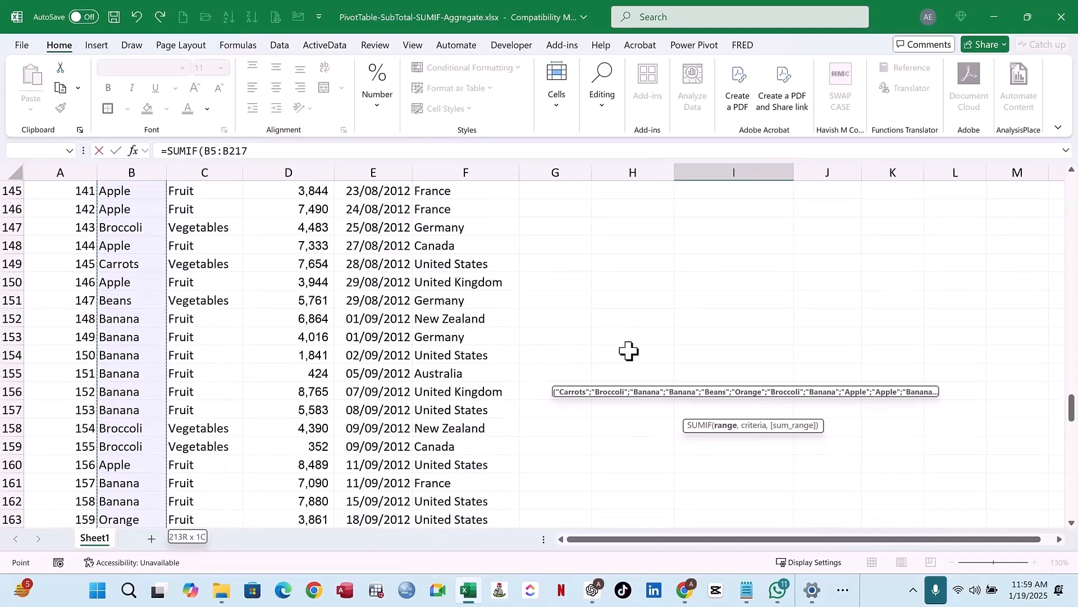
left_click(336, 152)
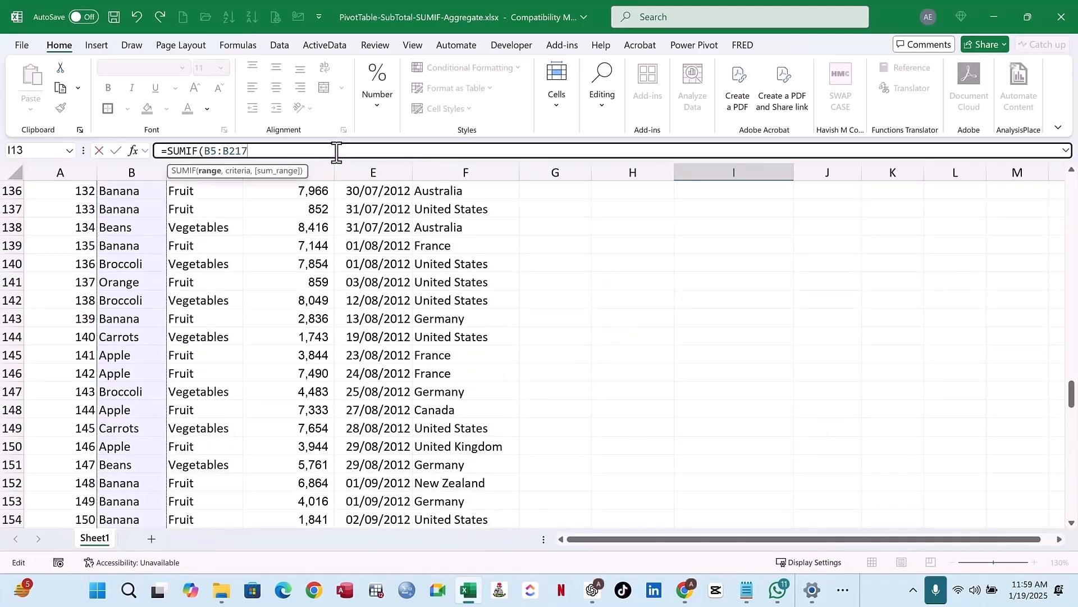
type(",")
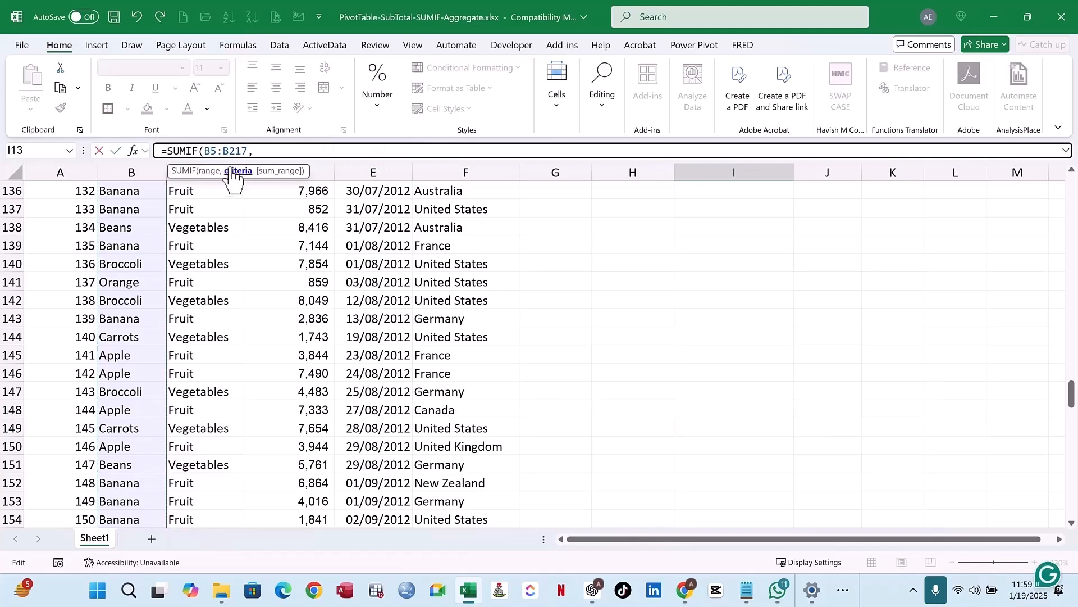
- Set the SUMIF criteria to the Carrots cell H13
scroll(582, 277, "up", 11)
scroll(638, 291, "up", 20)
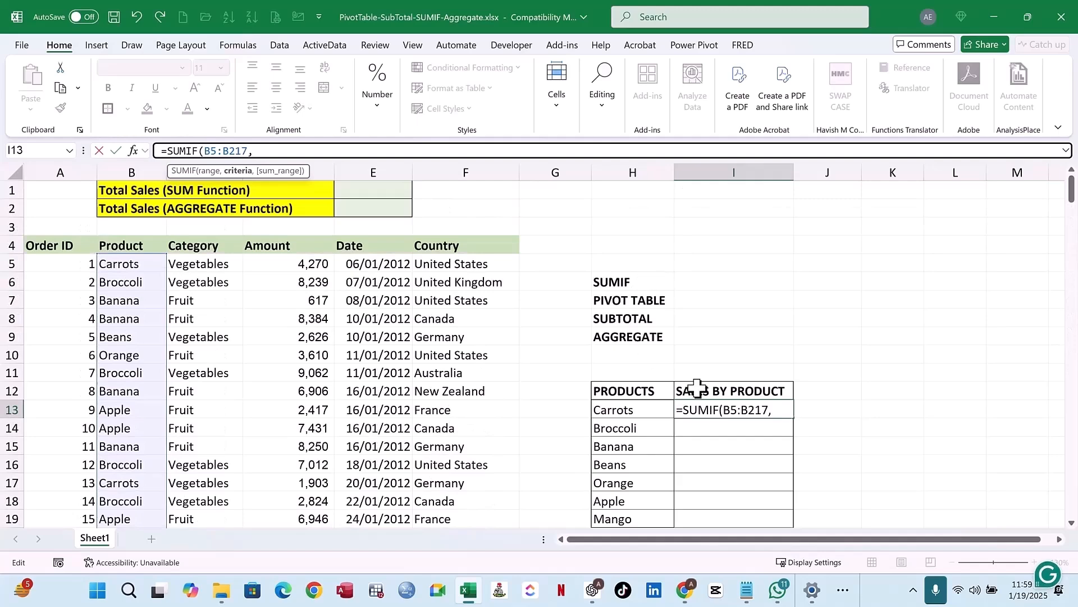
scroll(631, 413, "down", 1)
left_click(633, 356)
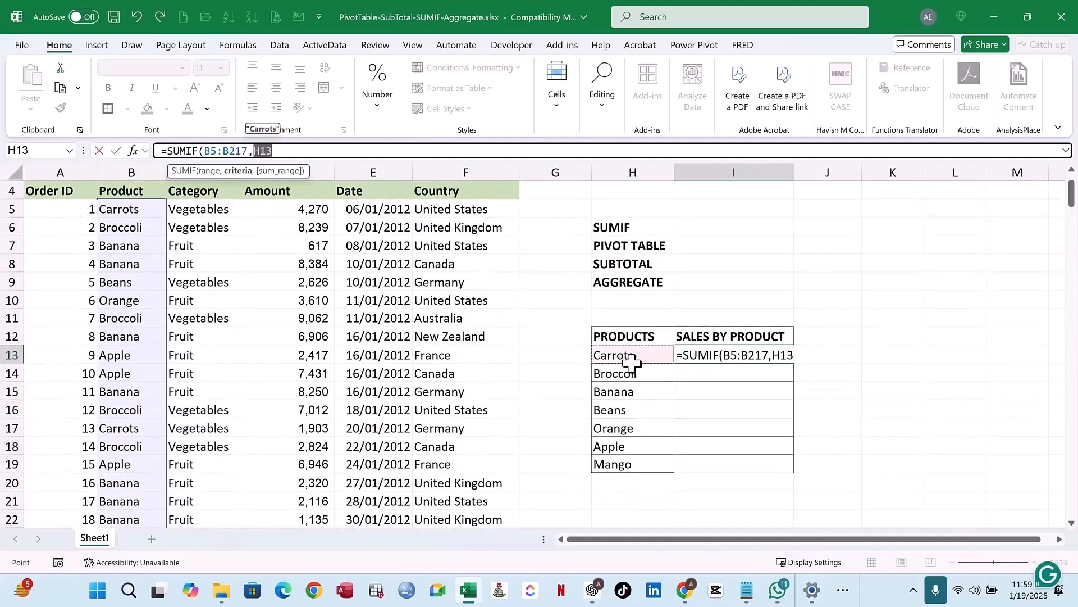
left_click(329, 150)
type(",")
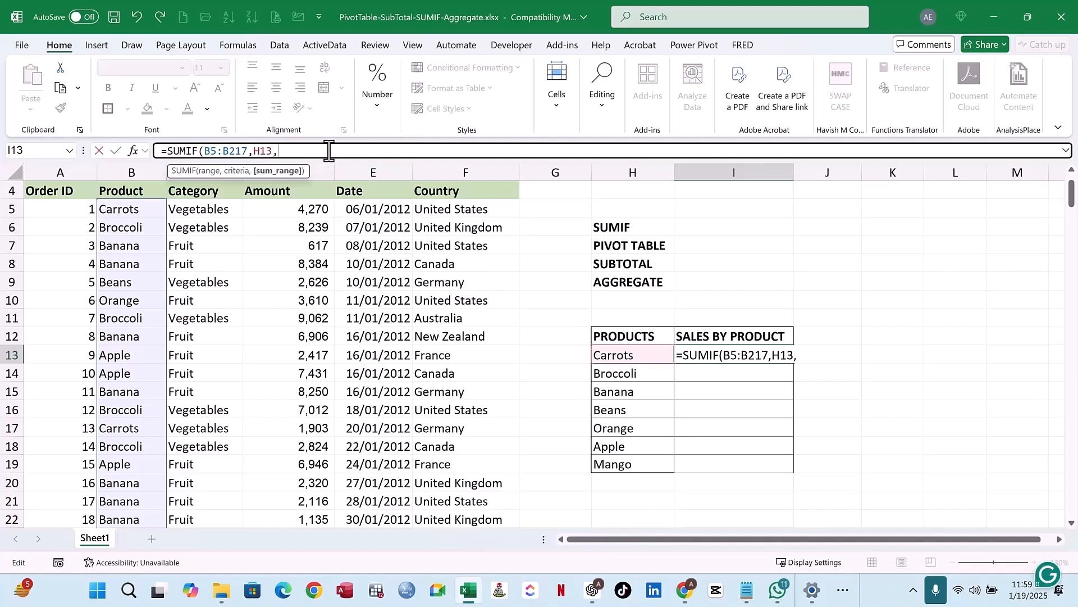
- Use the amounts in D5:D217 as the sum range and complete the Carrots formula =SUMIF(B5:B217,H13,D5:D217)
left_click(312, 205)
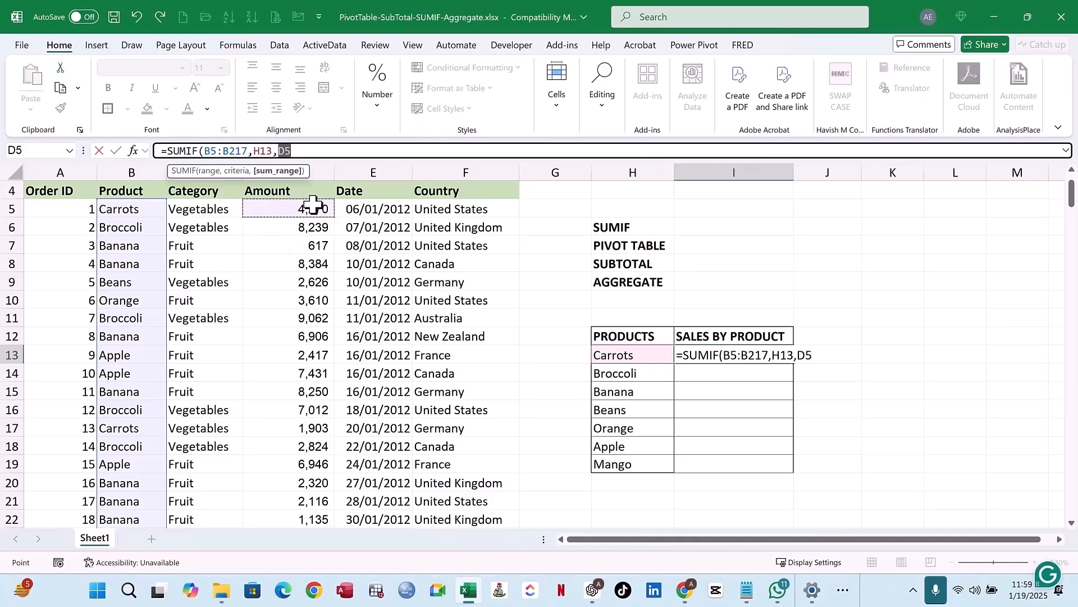
key("ctrl+shift+Down")
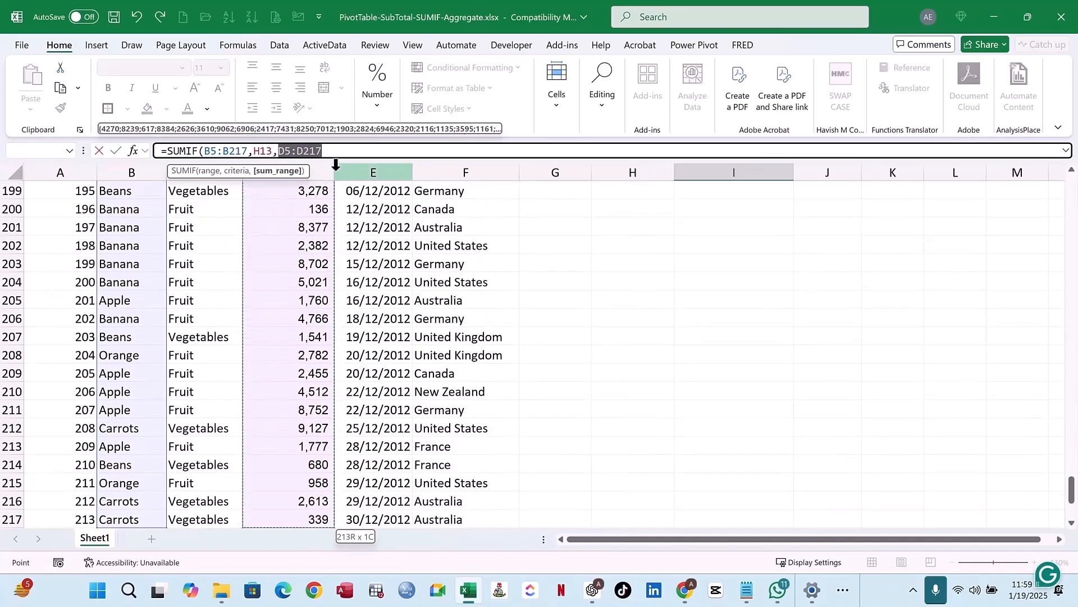
left_click(339, 150)
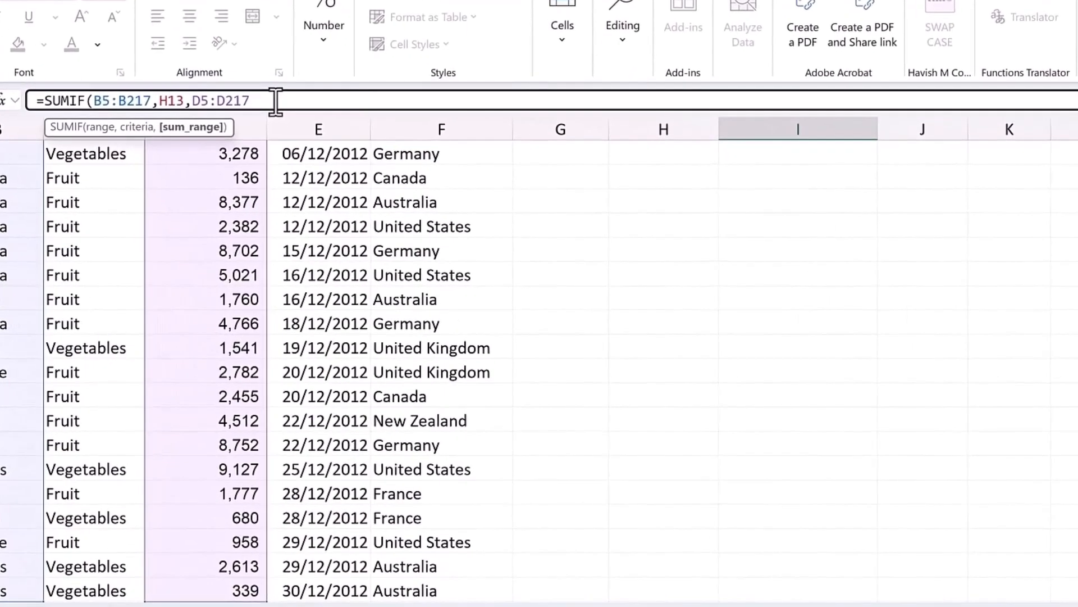
type(")")
key("Return")
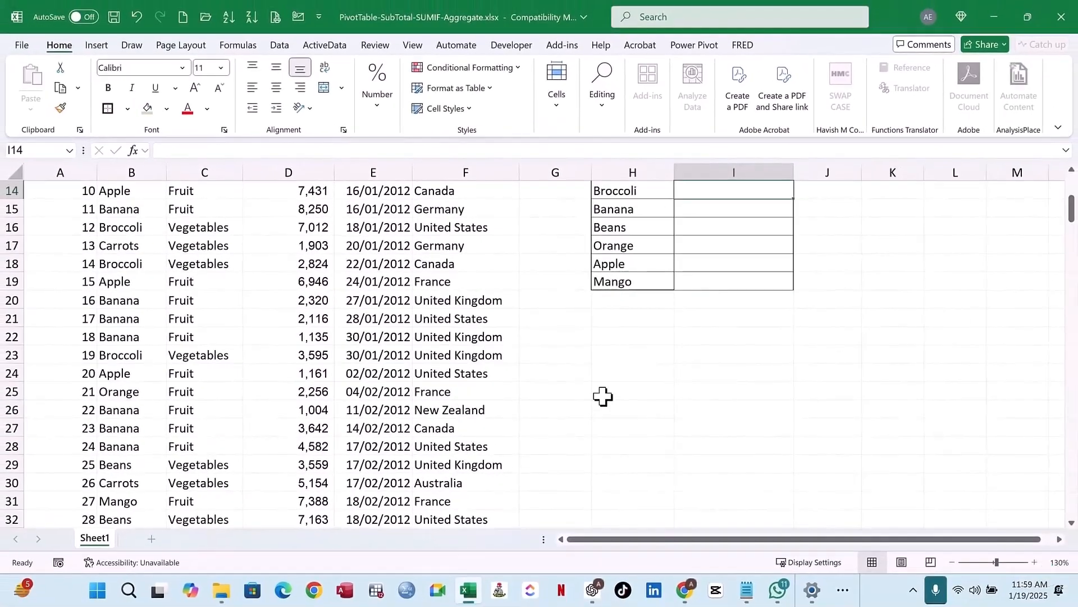
- Copy the Carrots SUMIF formula from I13 down through I19 for the remaining products
scroll(603, 396, "up", 3)
left_click(747, 335)
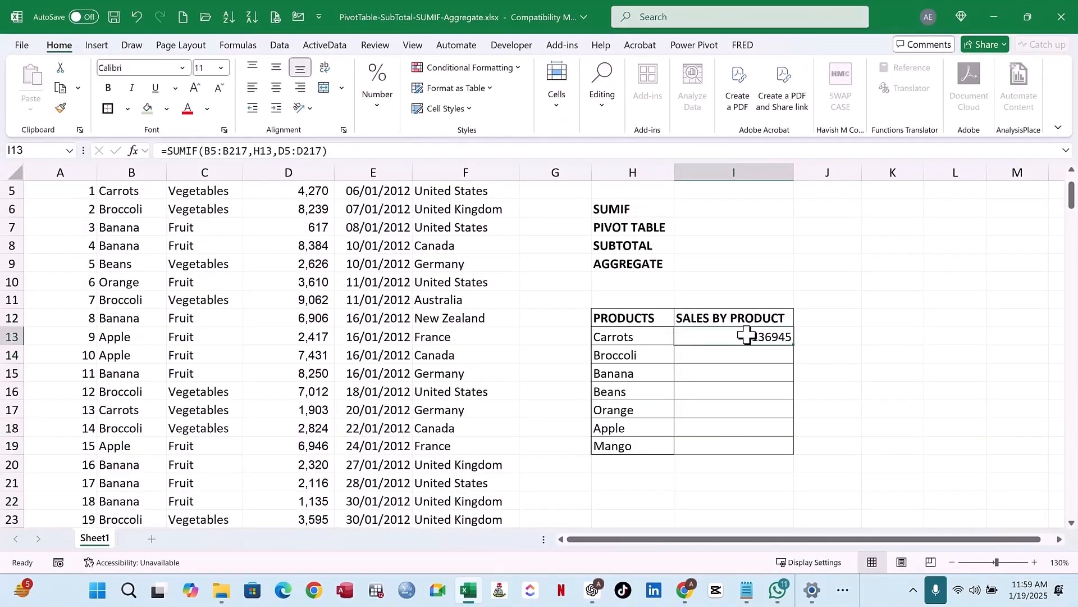
double_click(795, 346)
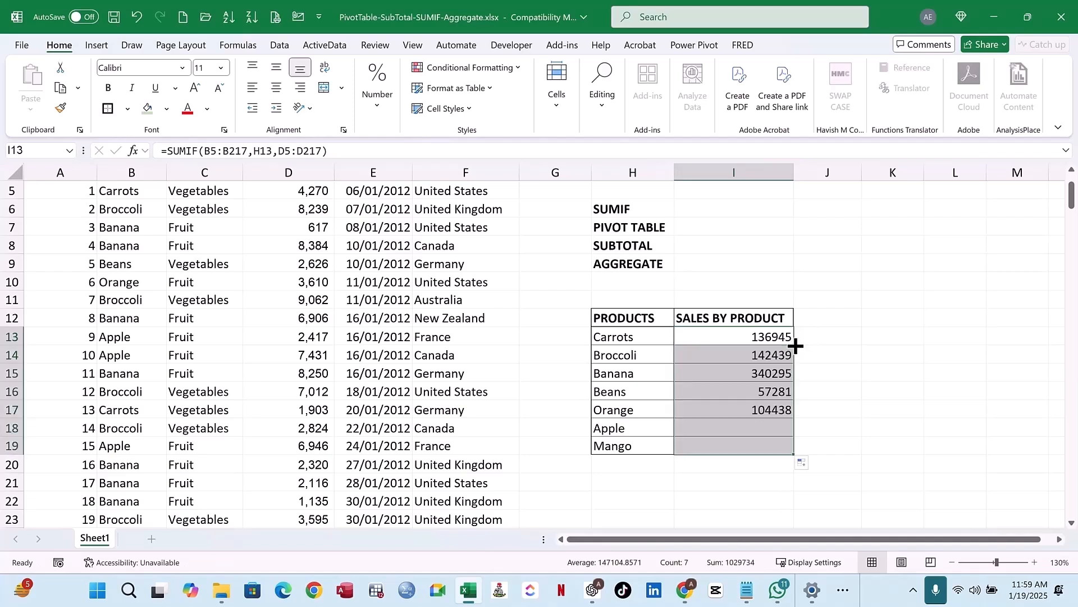
- Inspect the SUMIF formulas in I13:I19, comparing the Carrots formula with the copied ones beneath it
left_click(760, 337)
left_click(768, 367)
left_click(770, 352)
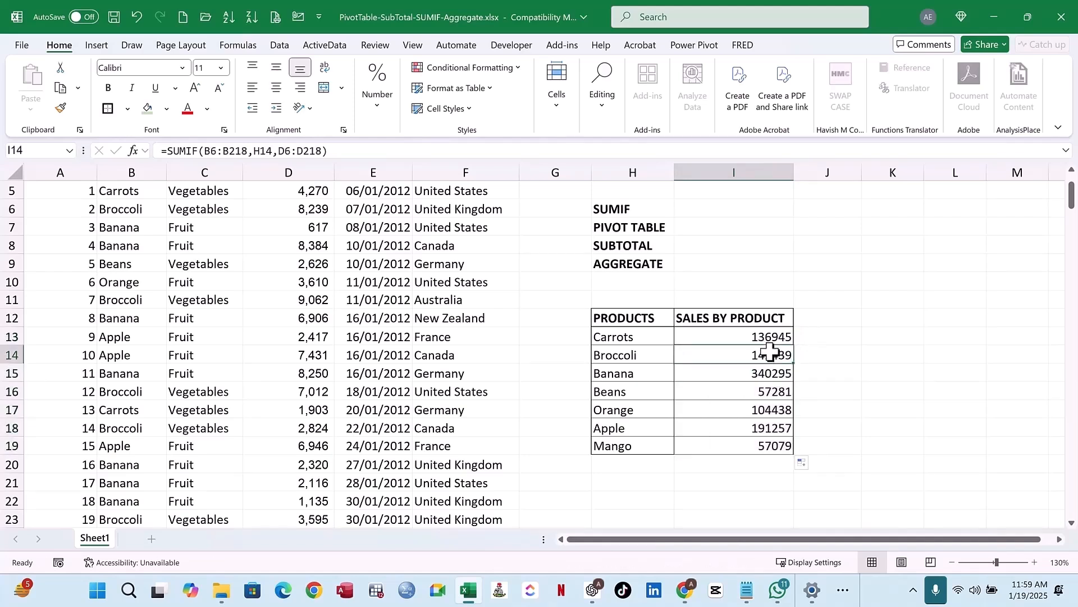
left_click_drag(747, 339, 748, 444)
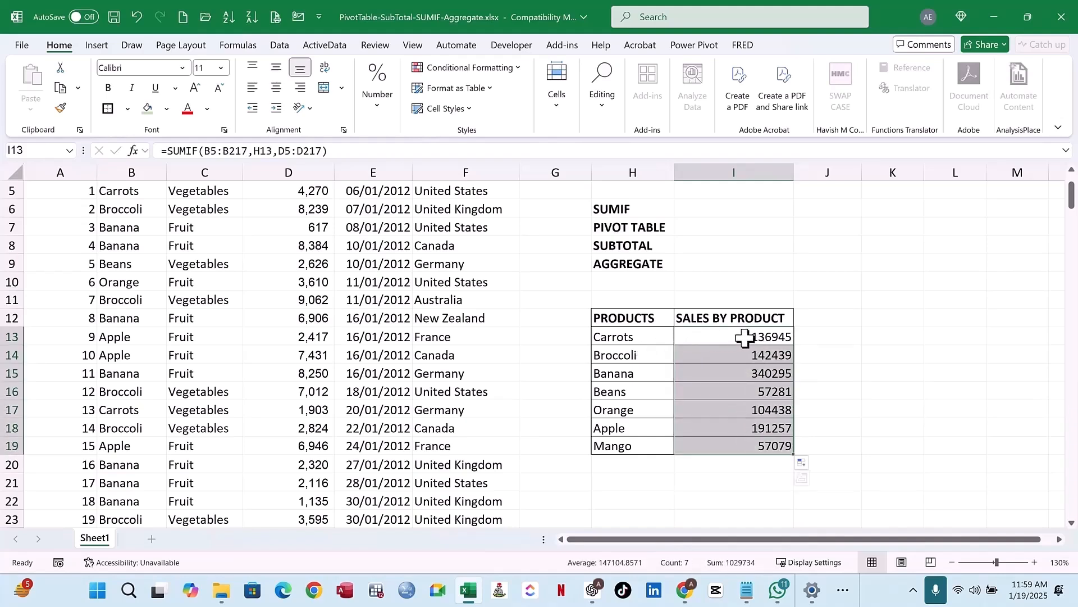
left_click(745, 337)
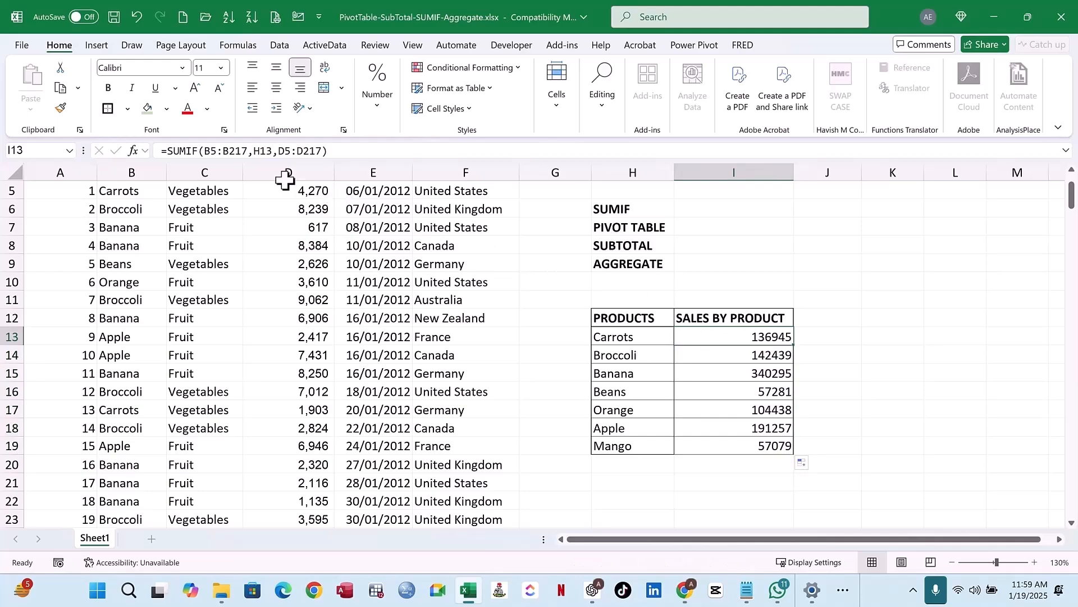
scroll(666, 387, "up", 2)
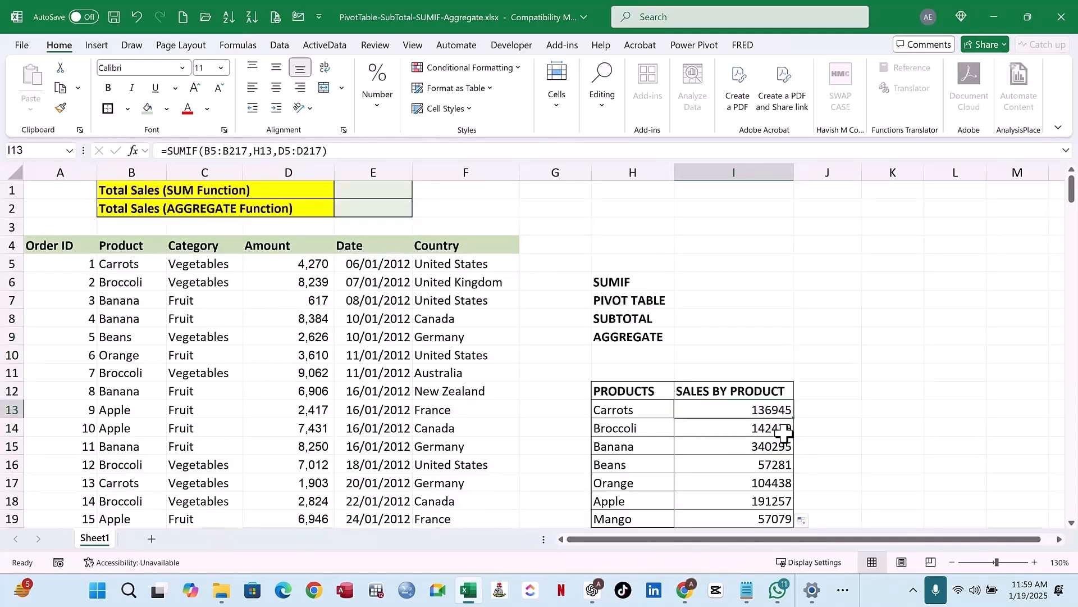
- Examine the source data and the range, criteria and sum range references of the Carrots formula in I13
left_click(105, 263)
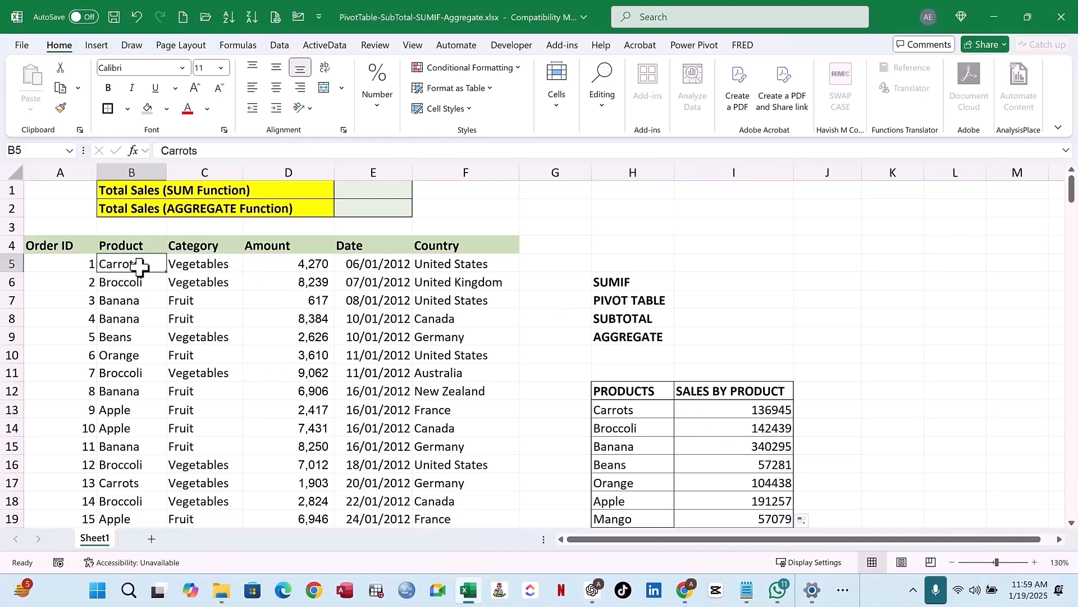
left_click(451, 263)
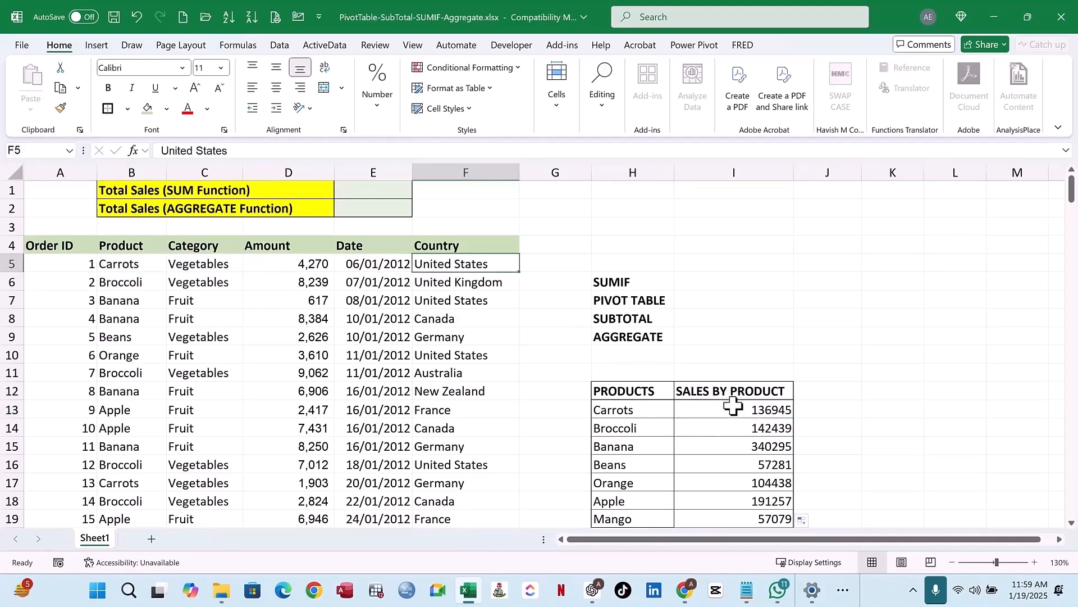
scroll(741, 398, "down", 1)
left_click(759, 356)
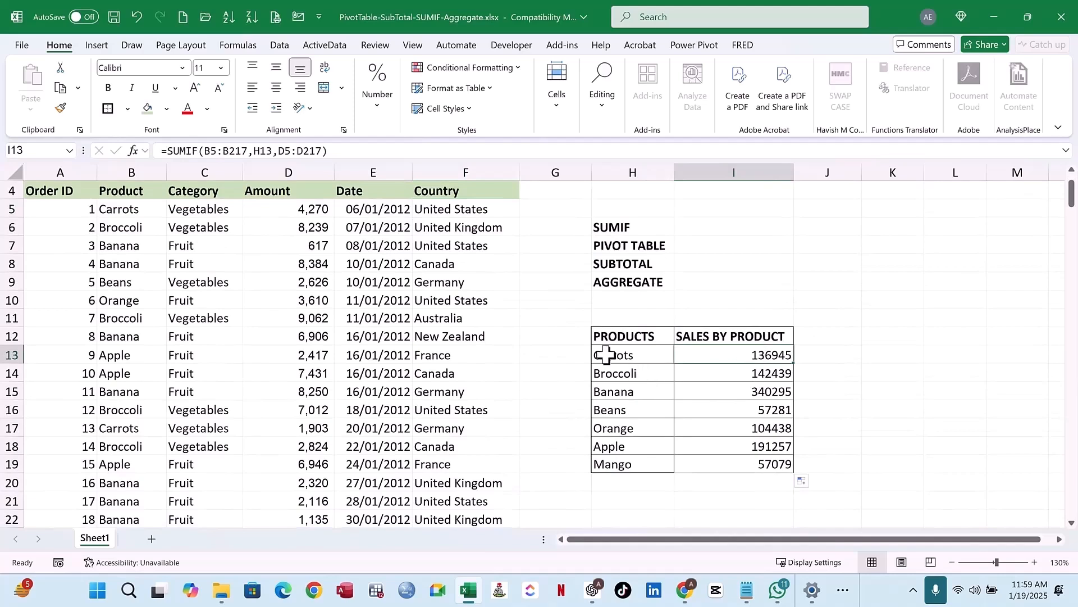
double_click(775, 356)
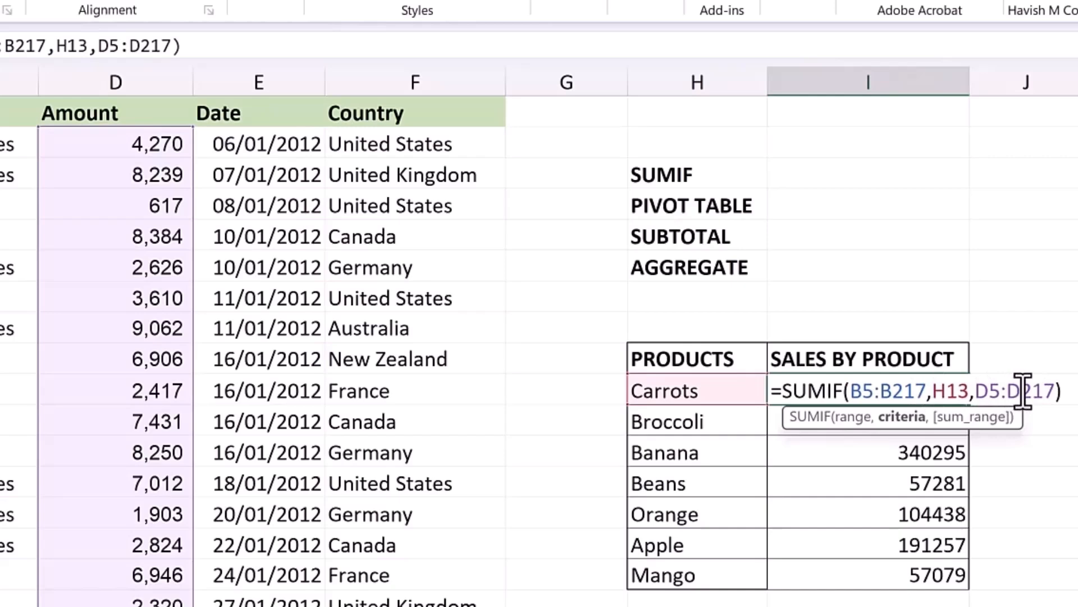
key("ctrl+Return")
- Examine the range, criteria and sum range references of the Orange SUMIF formula in I17 against the source data
left_click(918, 517)
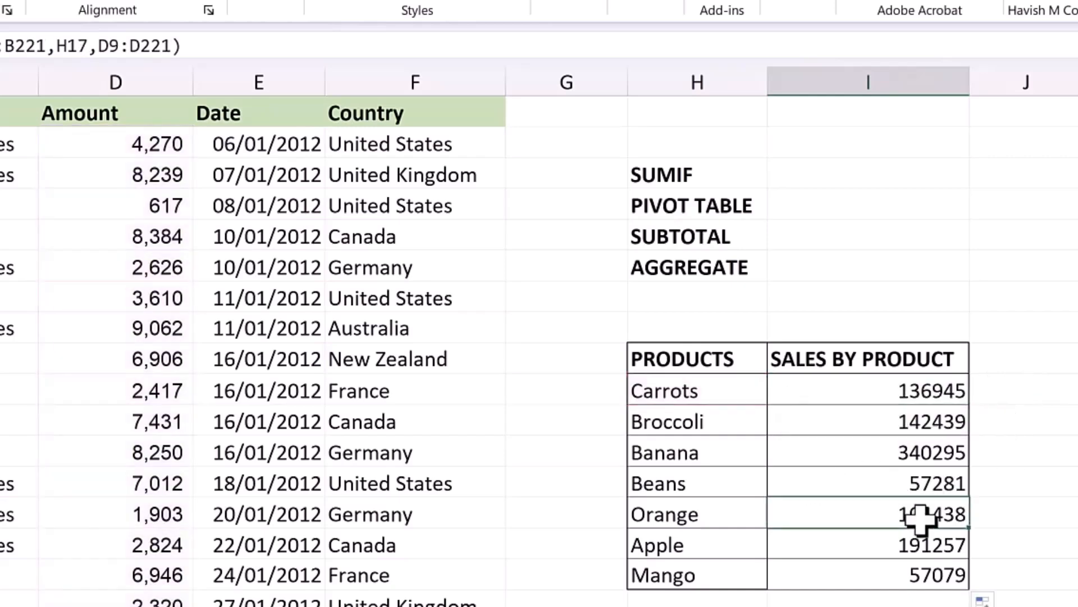
double_click(918, 518)
left_click(856, 514)
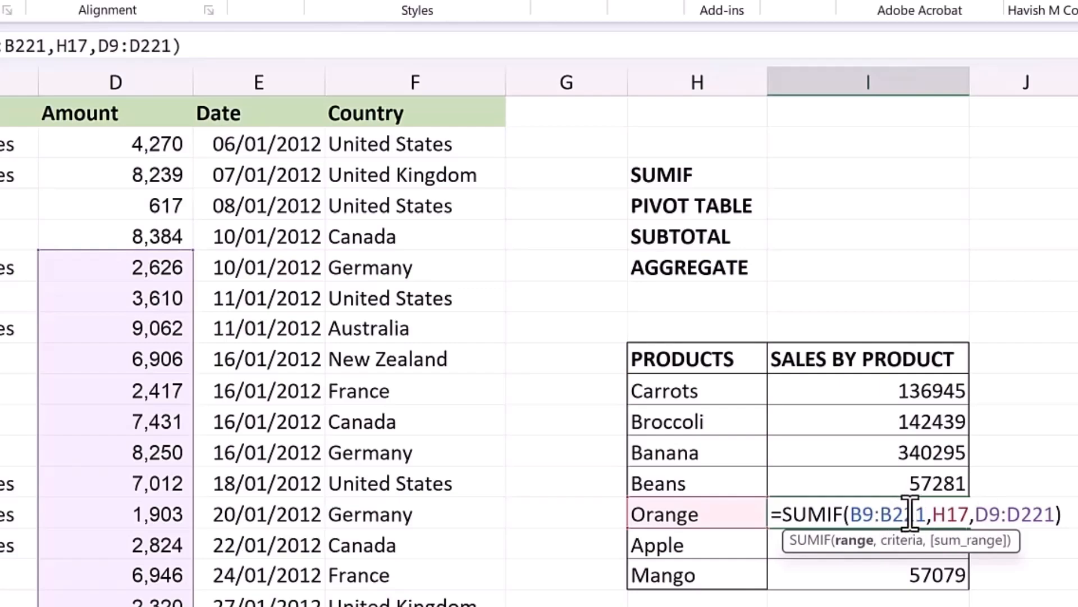
scroll(159, 373, "down", 4)
scroll(159, 373, "up", 3)
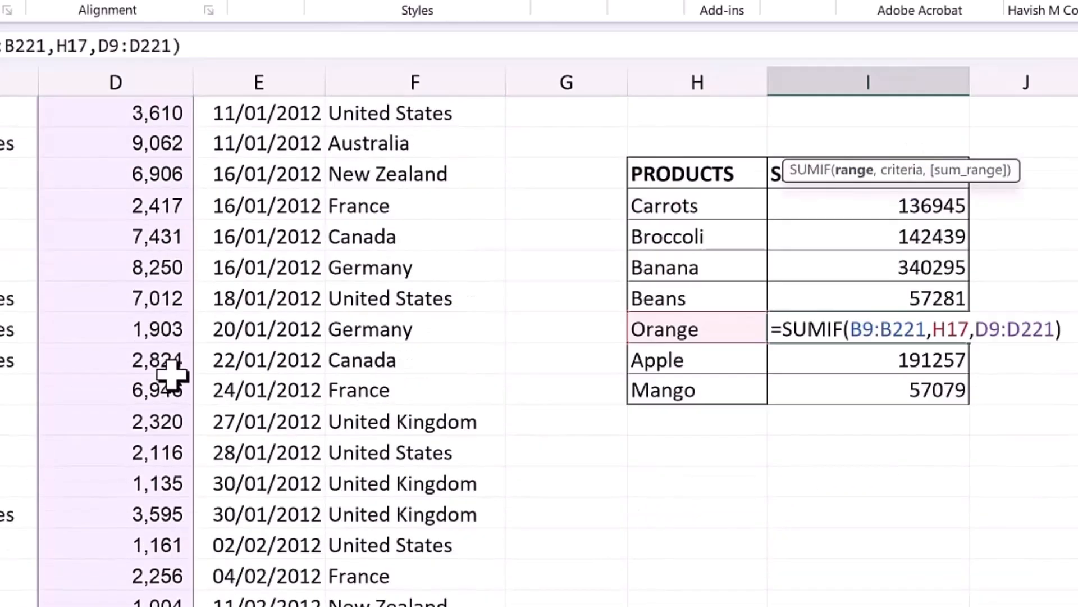
scroll(866, 318, "up", 1)
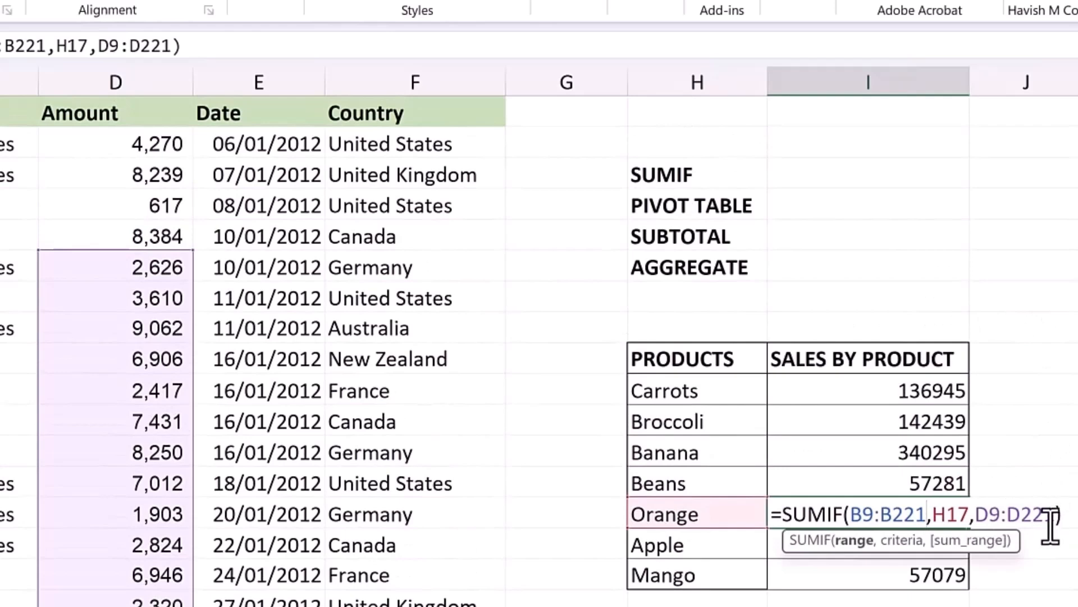
key("Return")
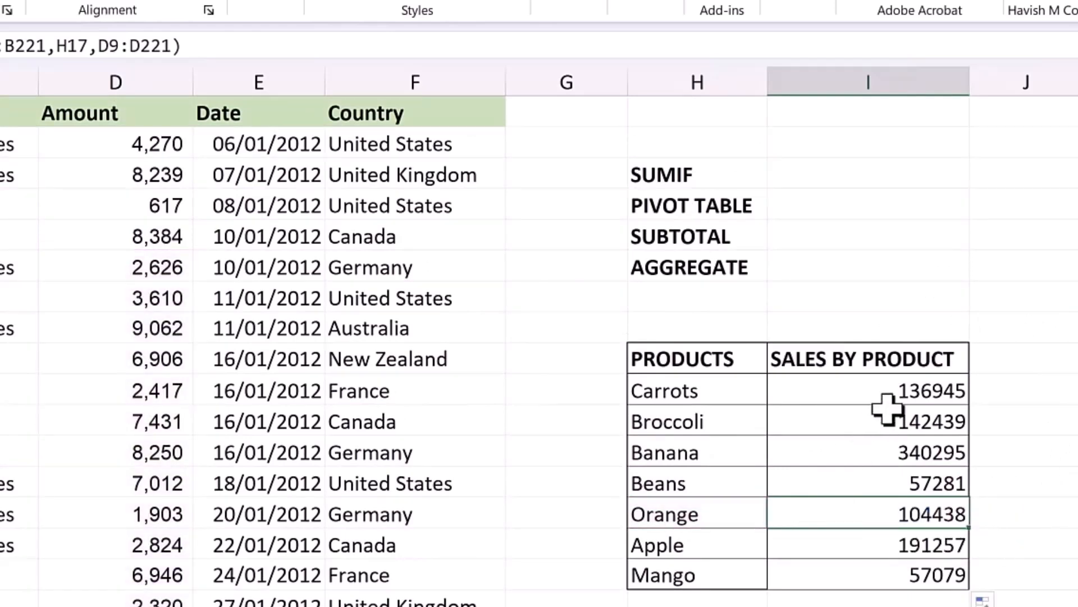
- Make the range and sum range absolute in the Carrots formula in I13, giving =SUMIF($B$5:$B$217,H13,$D$5:$D$217)
left_click(921, 392)
left_click(921, 392)
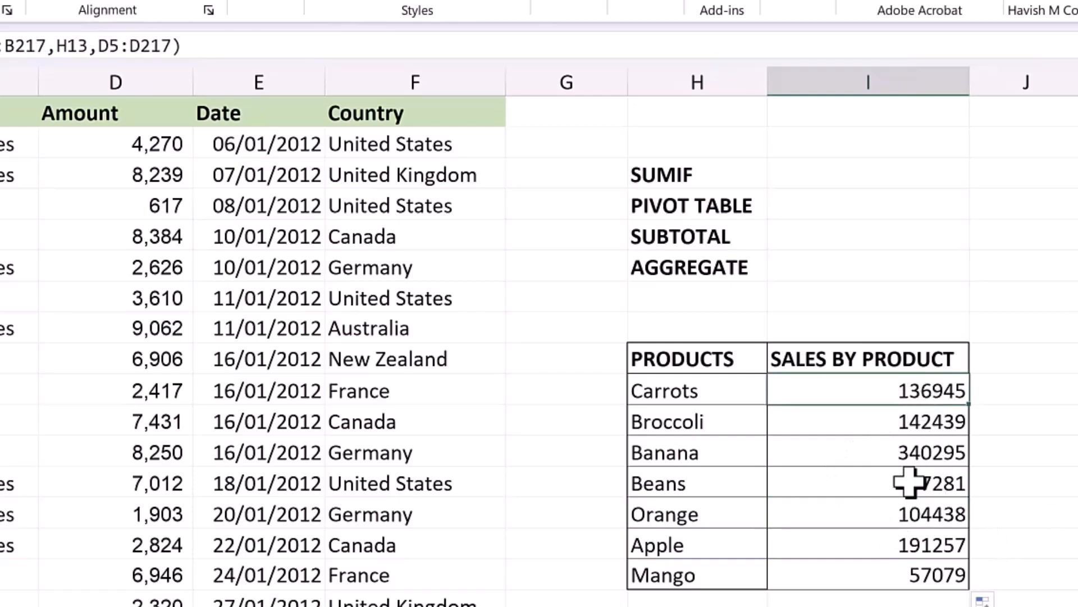
double_click(926, 392)
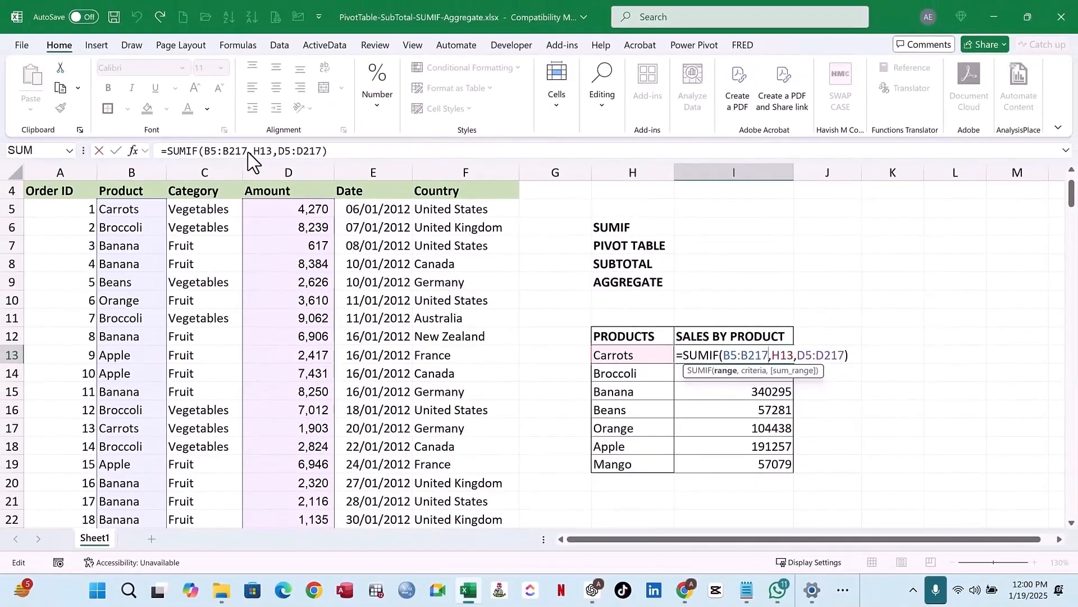
left_click_drag(206, 151, 249, 151)
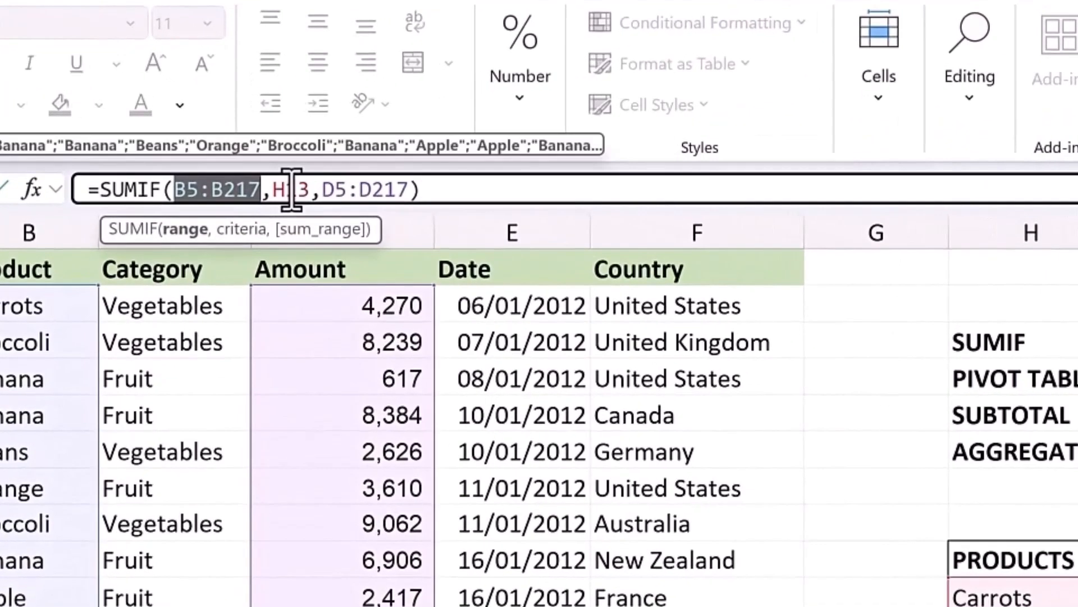
key("F4")
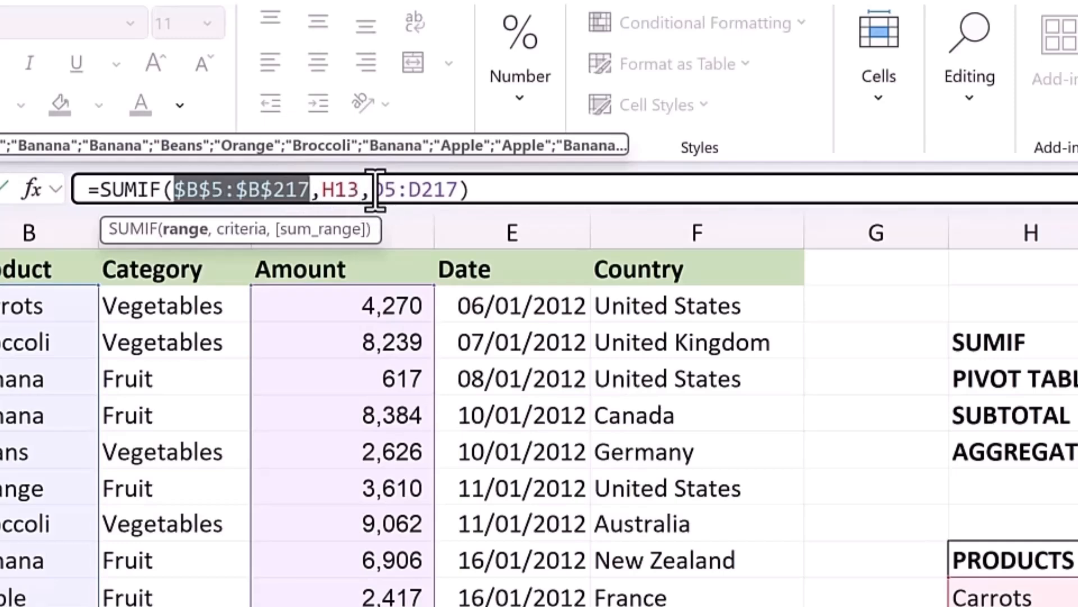
left_click_drag(372, 189, 471, 188)
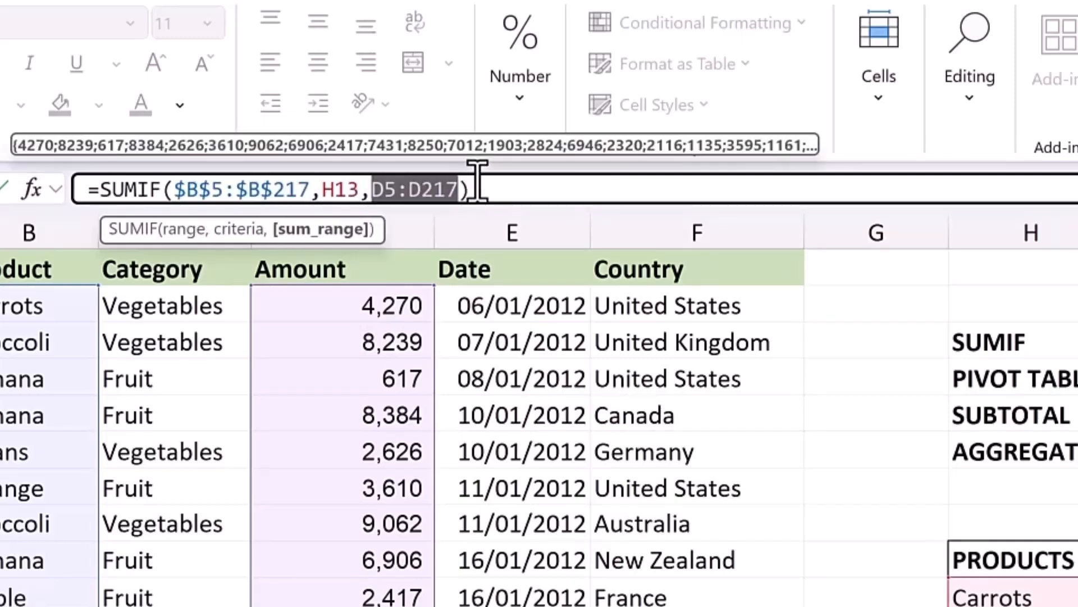
key("F4")
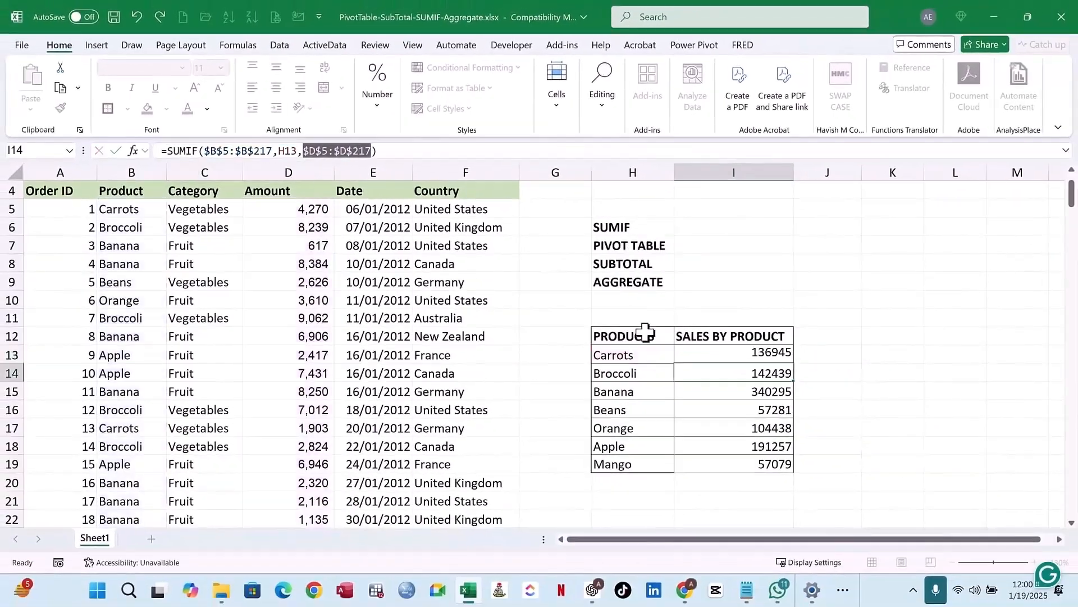
key("Return")
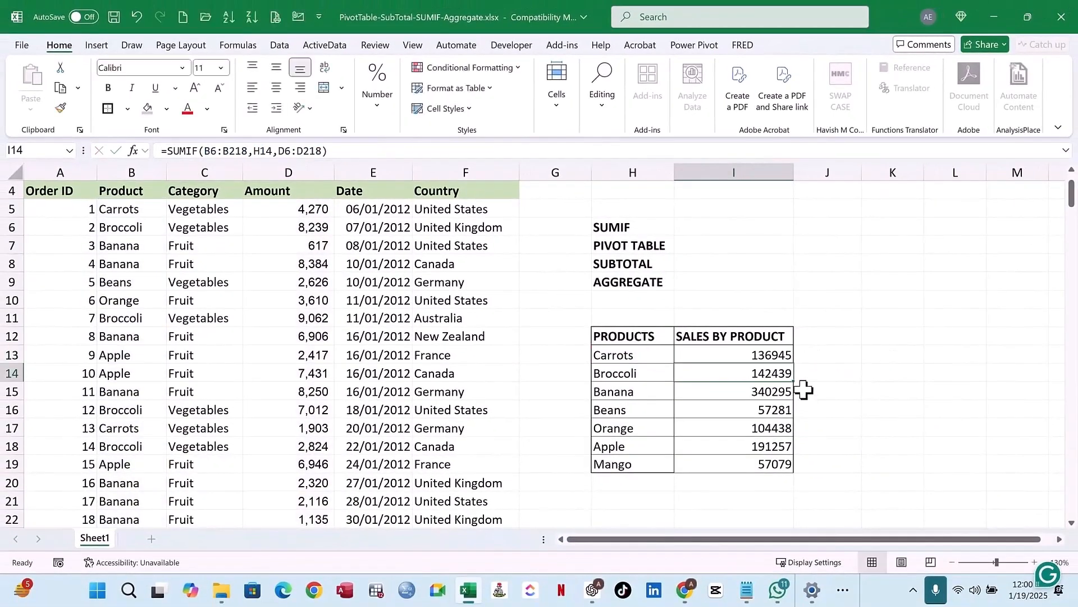
- Copy the revised Carrots formula from I13 down through I19 and check the references in the Orange formula
left_click(785, 356)
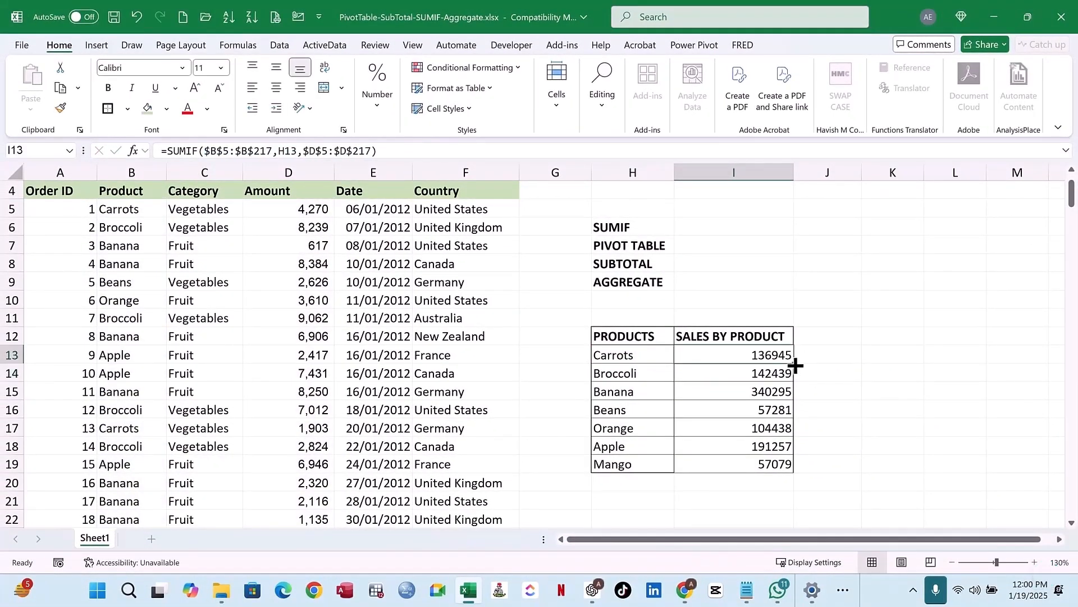
double_click(794, 362)
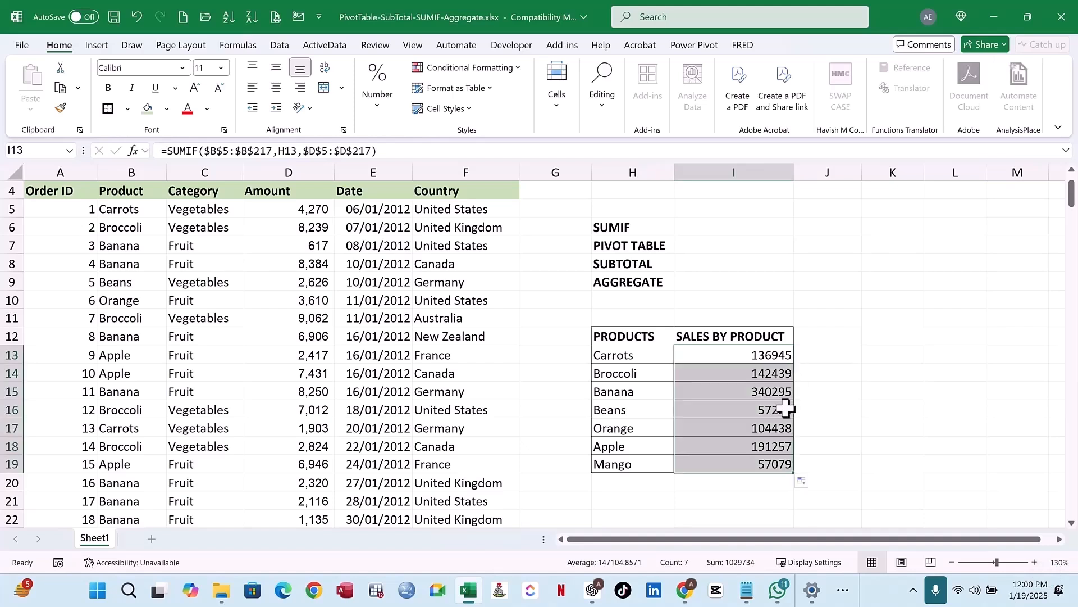
left_click(774, 430)
double_click(774, 429)
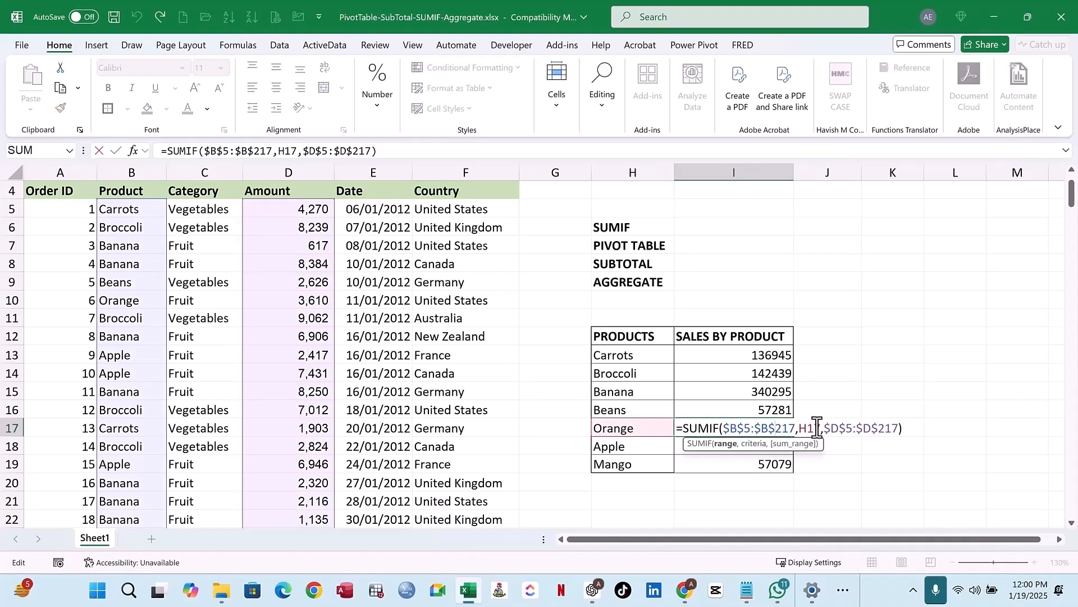
key("Return")
- Compare the Carrots formula's absolute ranges and relative criteria with the copied formulas for Broccoli, Banana and Apple
left_click(758, 355)
double_click(758, 354)
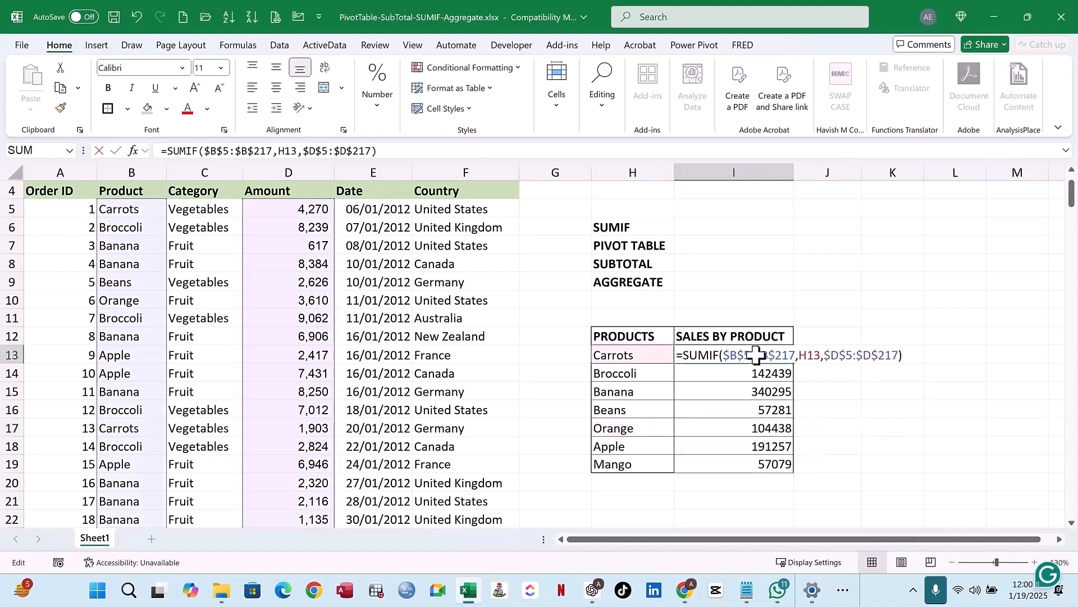
key("Return")
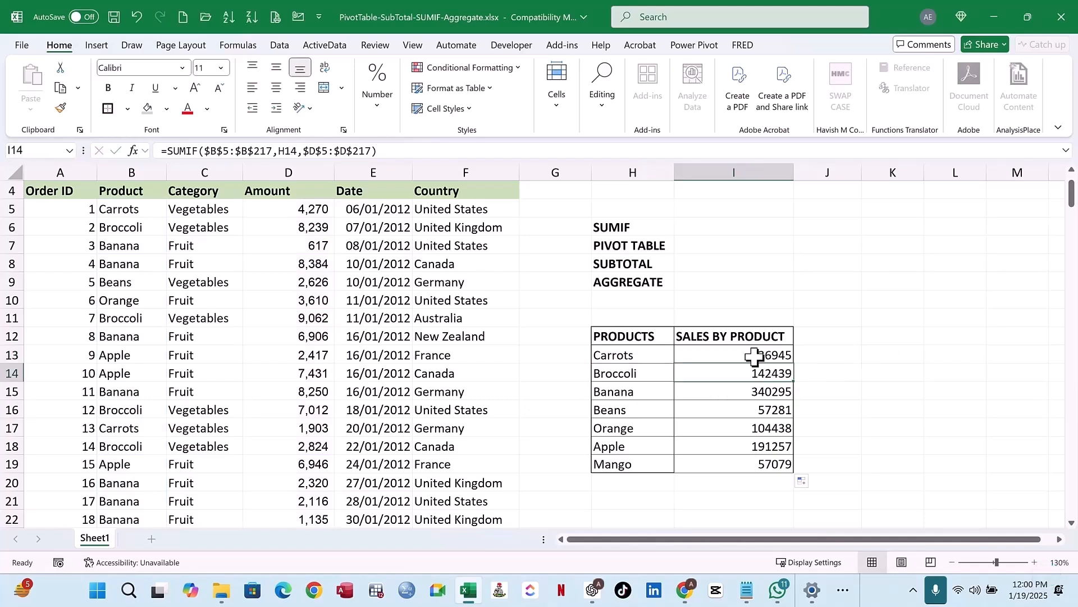
left_click(754, 356)
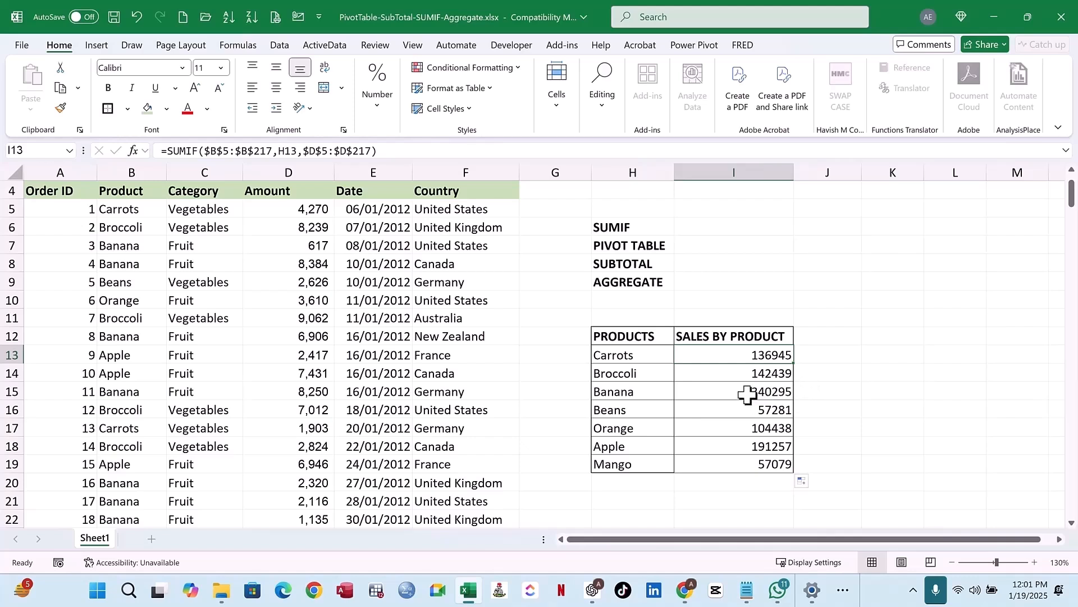
left_click(772, 375)
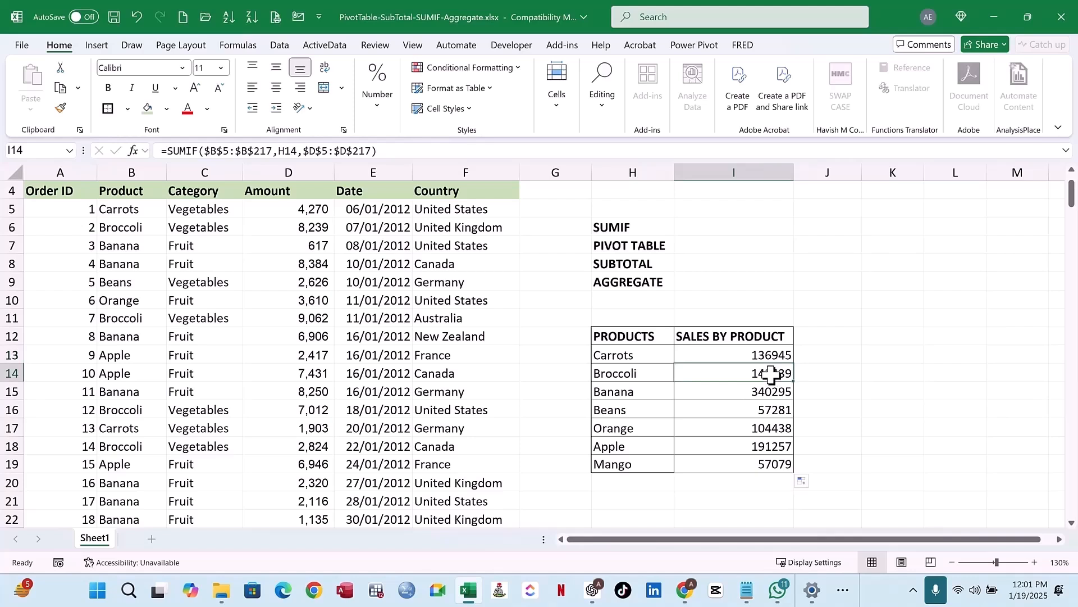
left_click(771, 393)
left_click(769, 441)
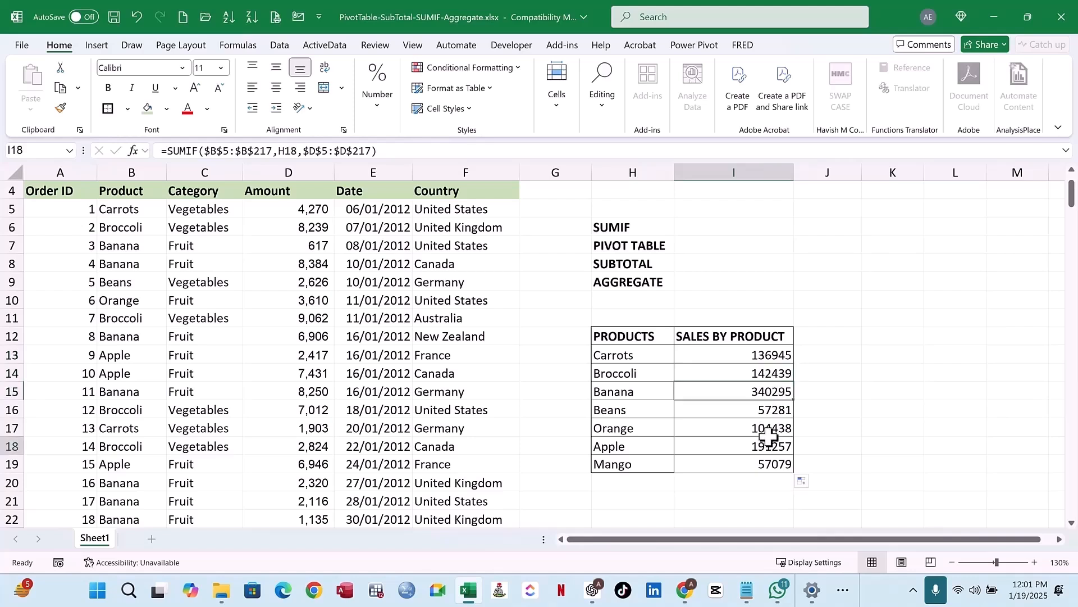
left_click(764, 357)
scroll(711, 331, "up", 1)
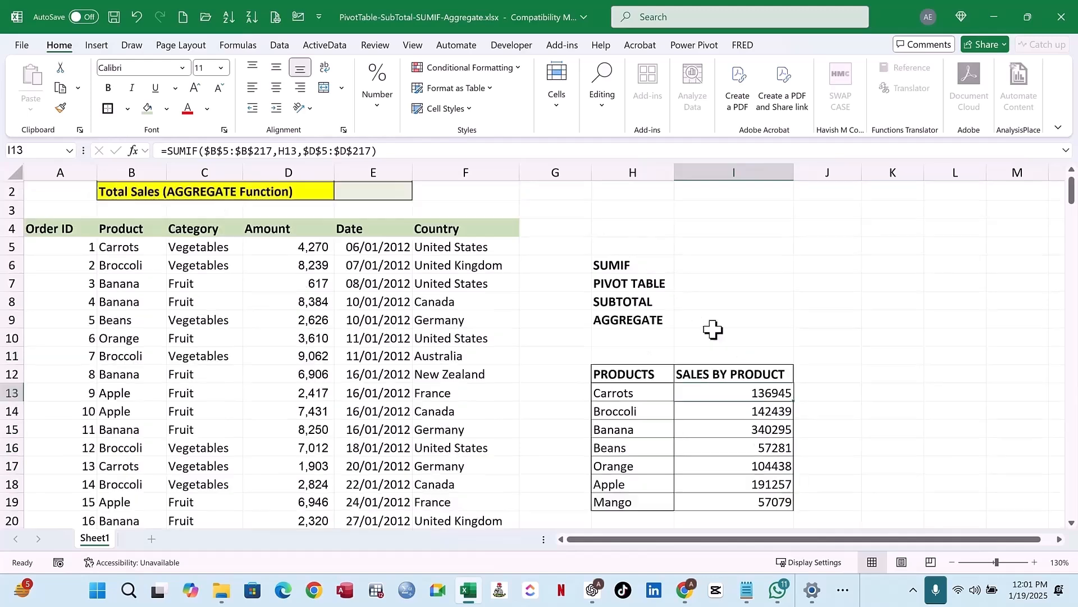
- Review the PIVOT TABLE entry in the method list and the SALES BY PRODUCT table with its SUMIF formulas
left_click(650, 303)
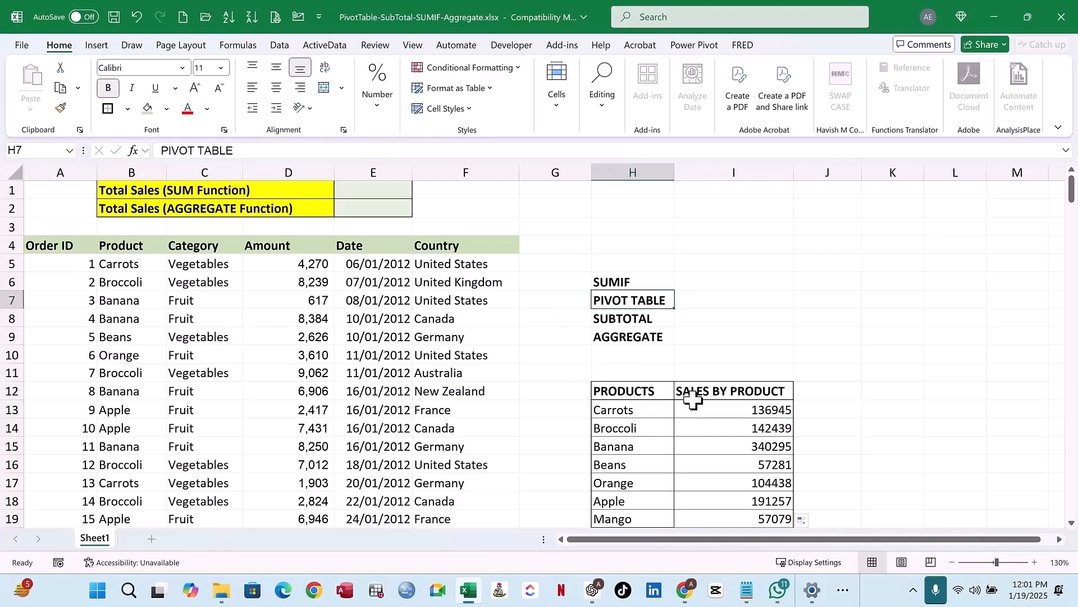
scroll(691, 397, "down", 1)
left_click_drag(624, 336, 741, 462)
left_click(724, 410)
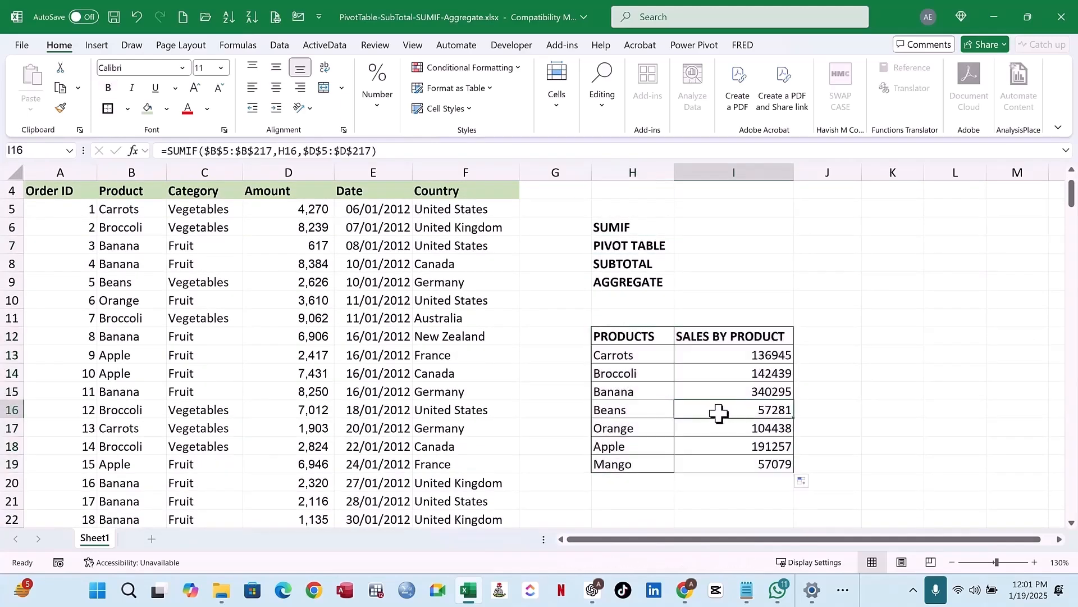
scroll(384, 354, "up", 1)
left_click(768, 428)
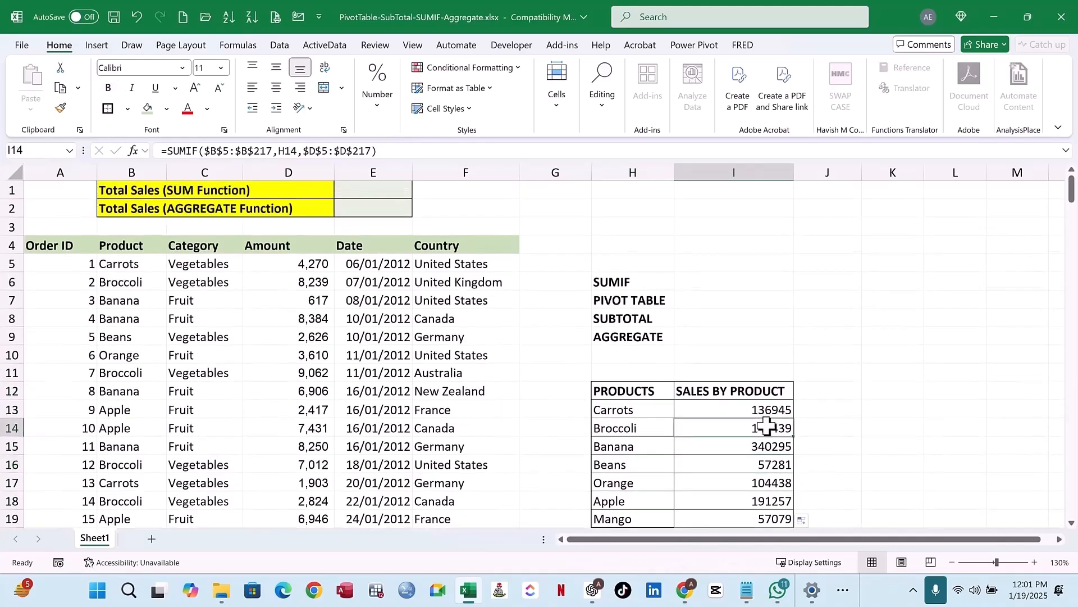
left_click(771, 409)
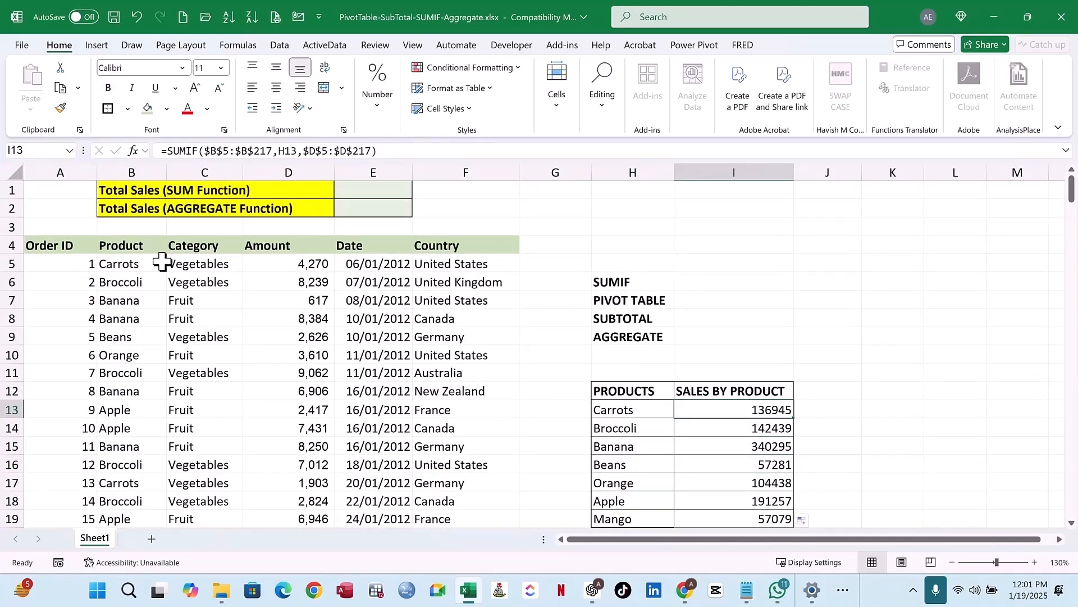
- Select the Order ID header in A4 as the active cell of the source data for inserting a PivotTable
left_click(66, 249)
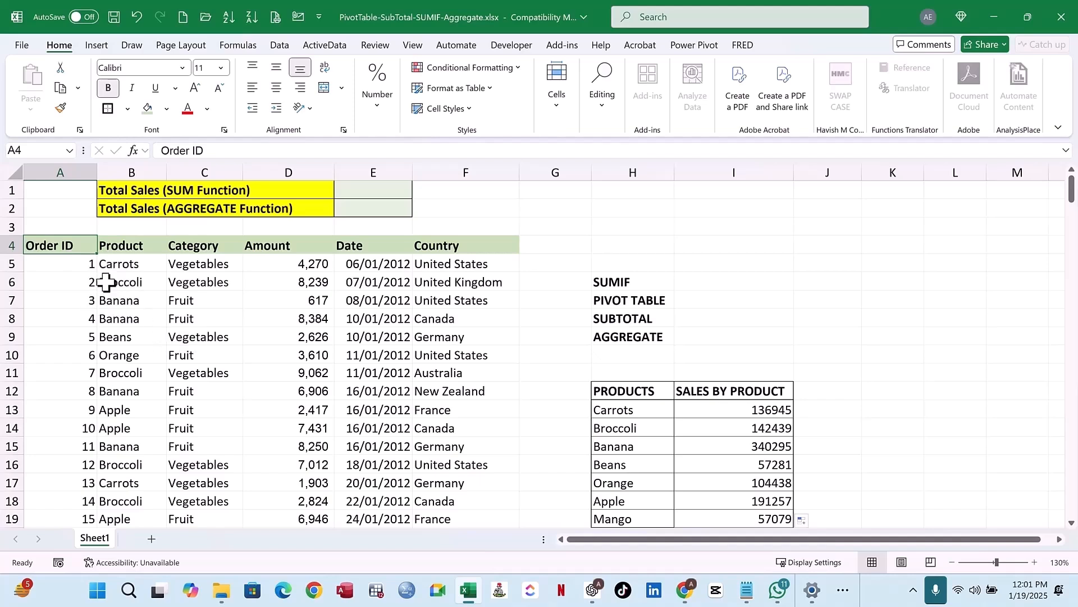
left_click(130, 268)
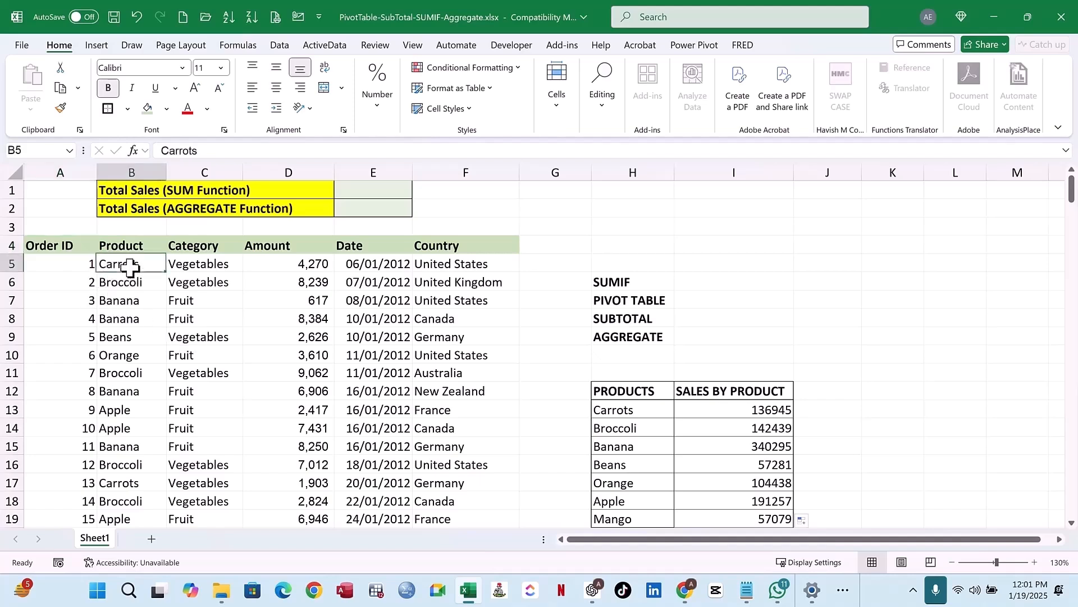
left_click(73, 246)
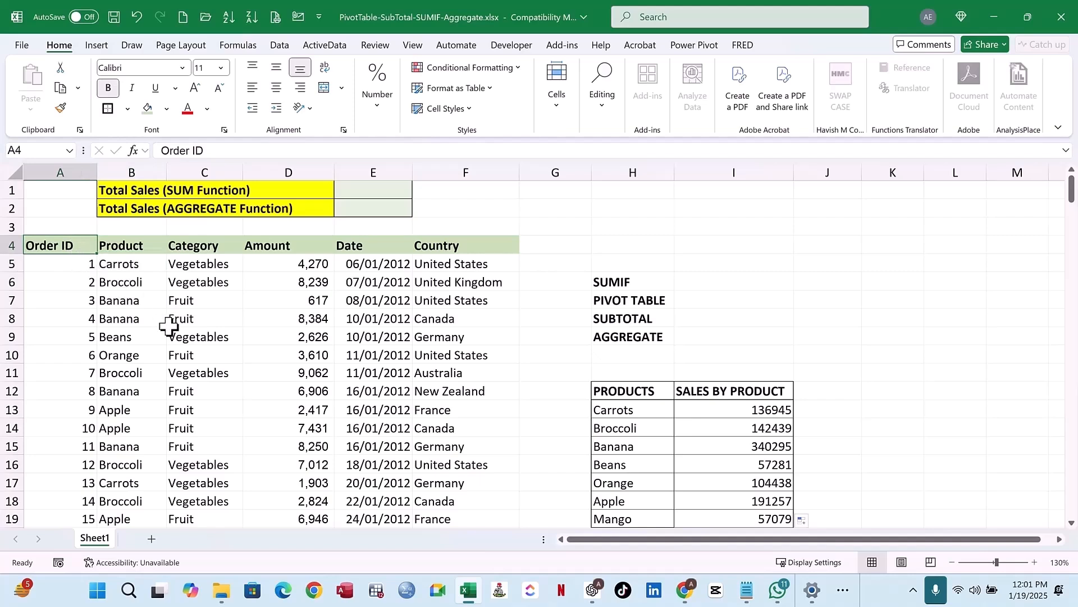
left_click(117, 313)
left_click(71, 246)
left_click(96, 45)
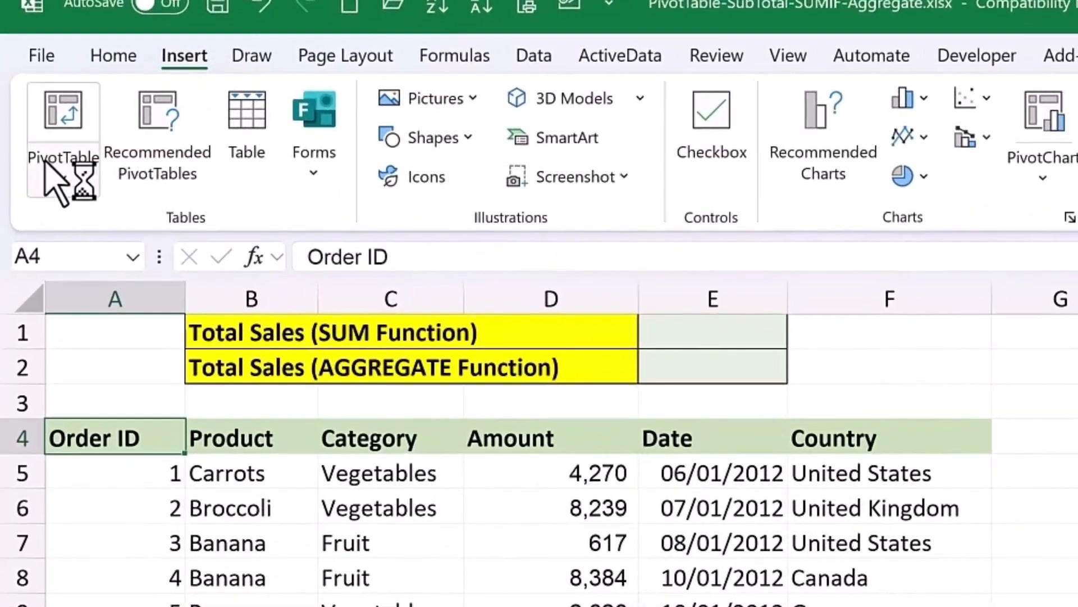
left_click(55, 152)
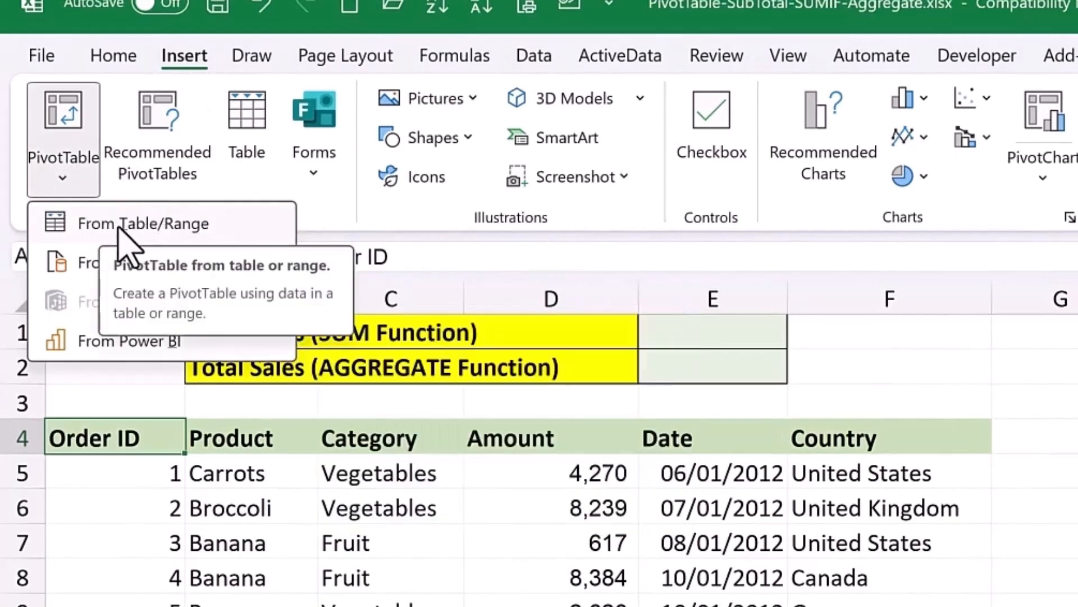
left_click(62, 115)
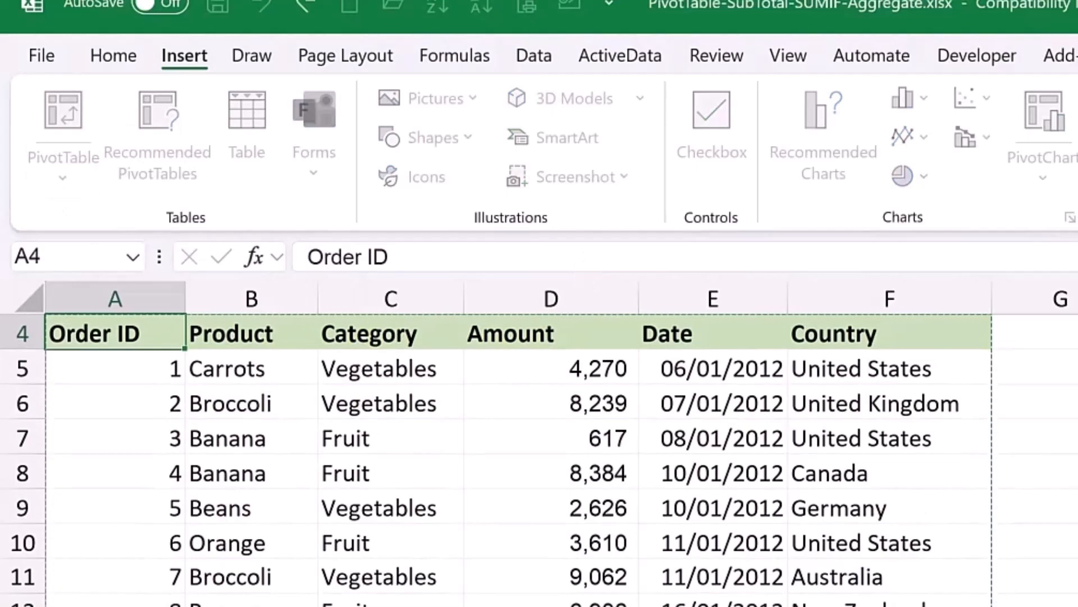
key("Escape")
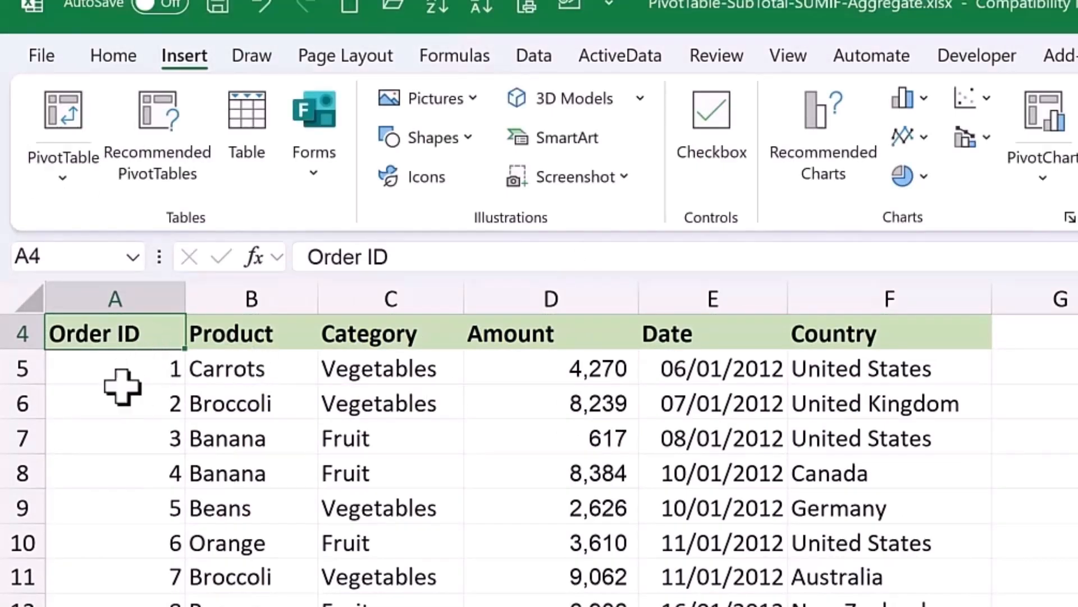
- Insert a PivotTable from the range Sheet1!$A$4:$F$217 into the existing worksheet at Sheet1!$K$12
left_click(62, 121)
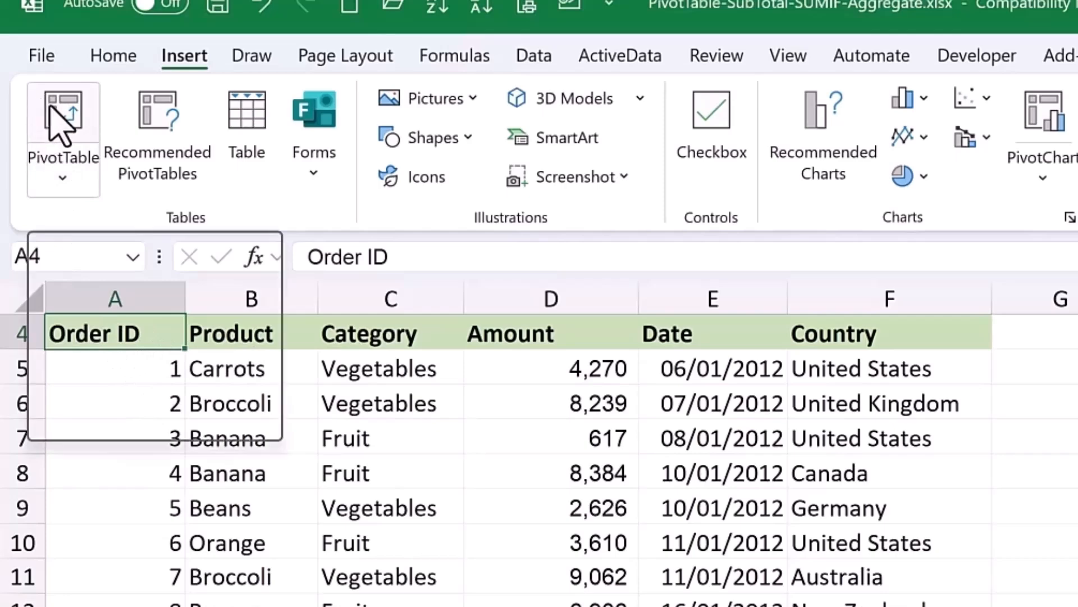
left_click(62, 178)
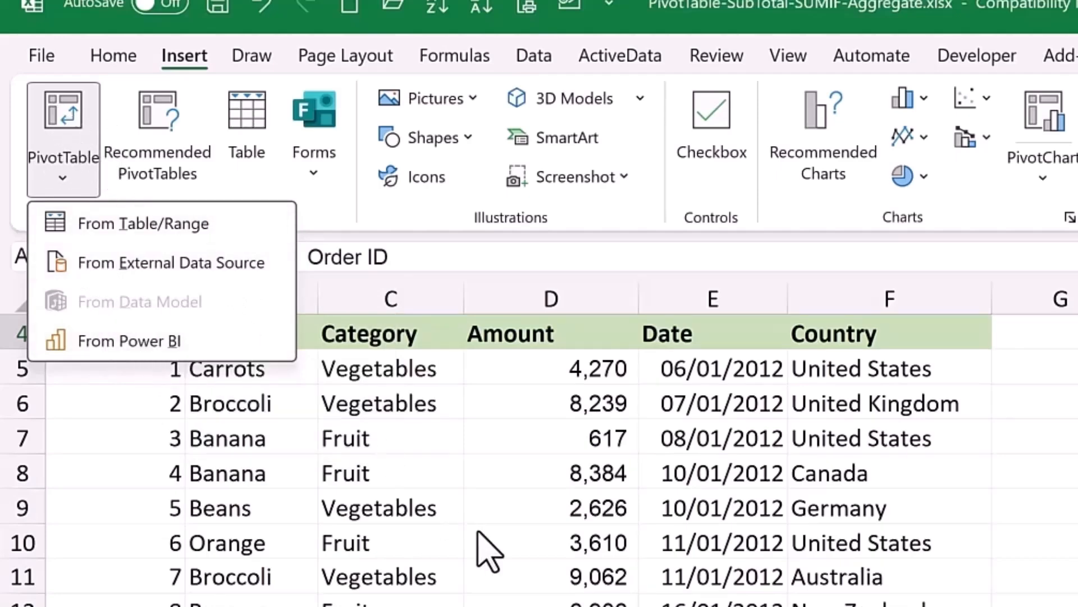
left_click(73, 135)
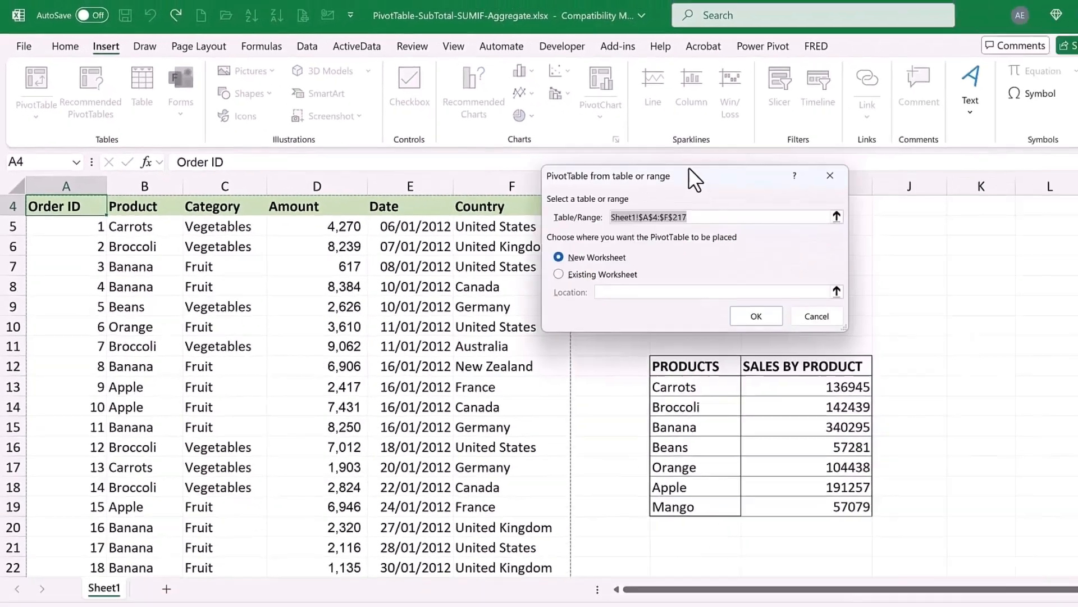
left_click_drag(688, 167, 833, 98)
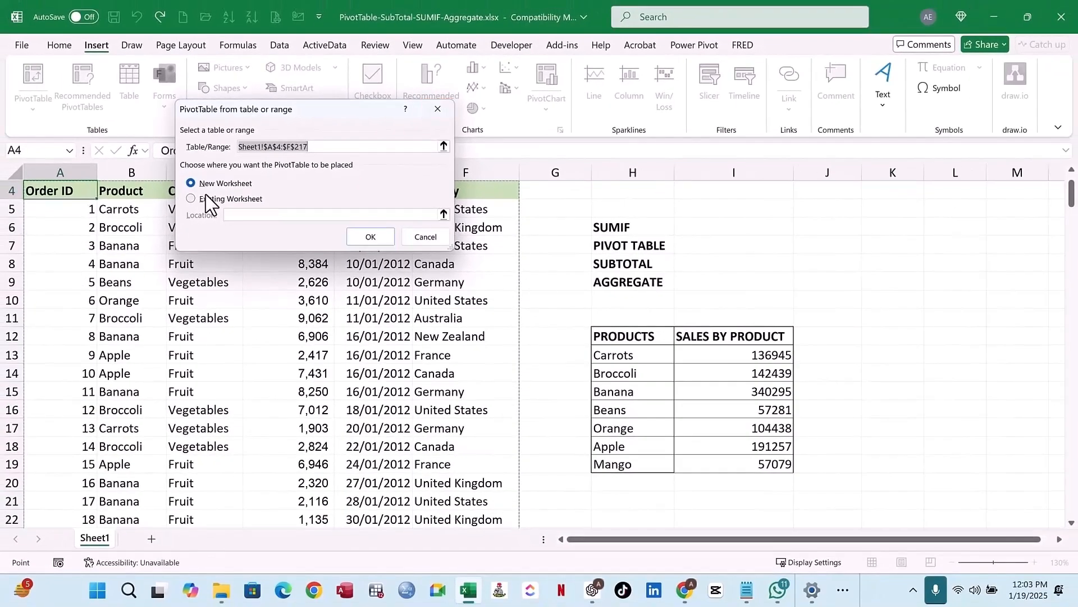
left_click(192, 198)
left_click(251, 214)
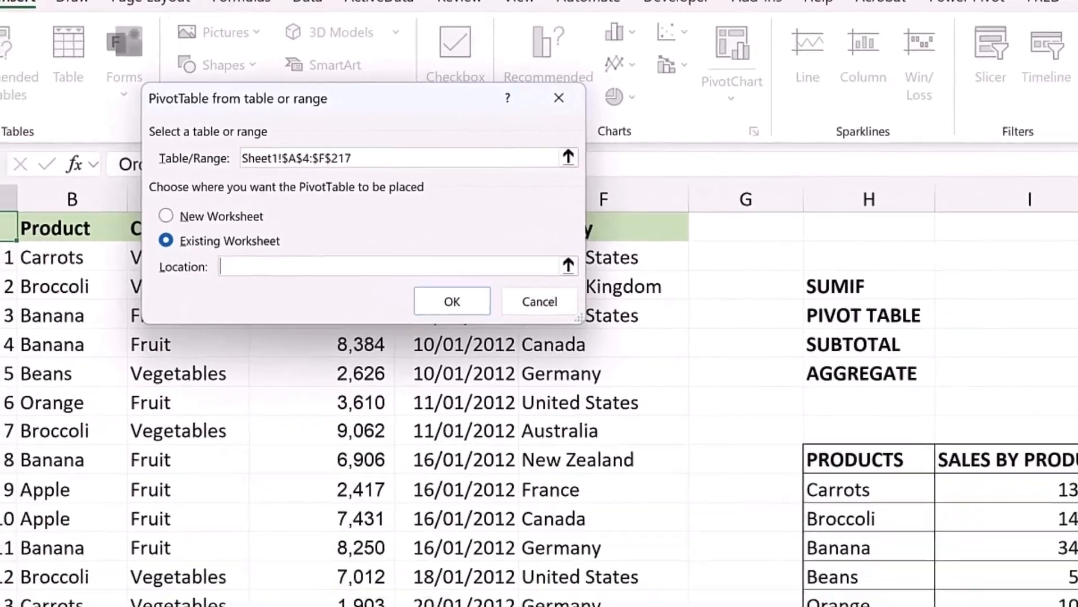
left_click(884, 336)
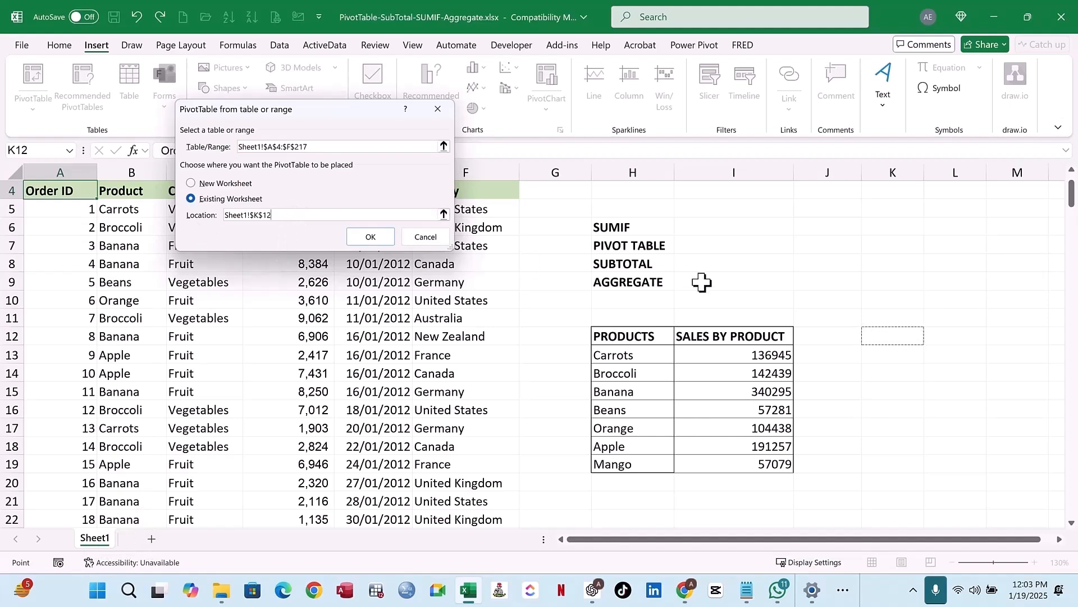
left_click(370, 237)
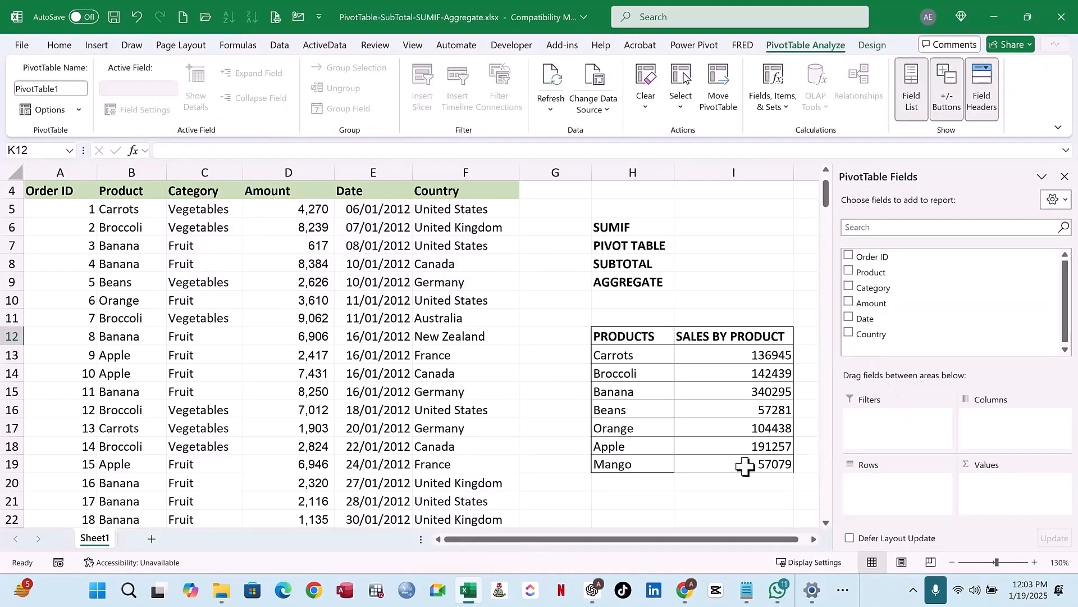
- Examine the empty PivotTable layout beside the SALES BY PRODUCT table and compare its field list with the source data headers
left_click(814, 539)
left_click(814, 539)
left_click(814, 539)
left_click(814, 540)
left_click(814, 539)
left_click(814, 539)
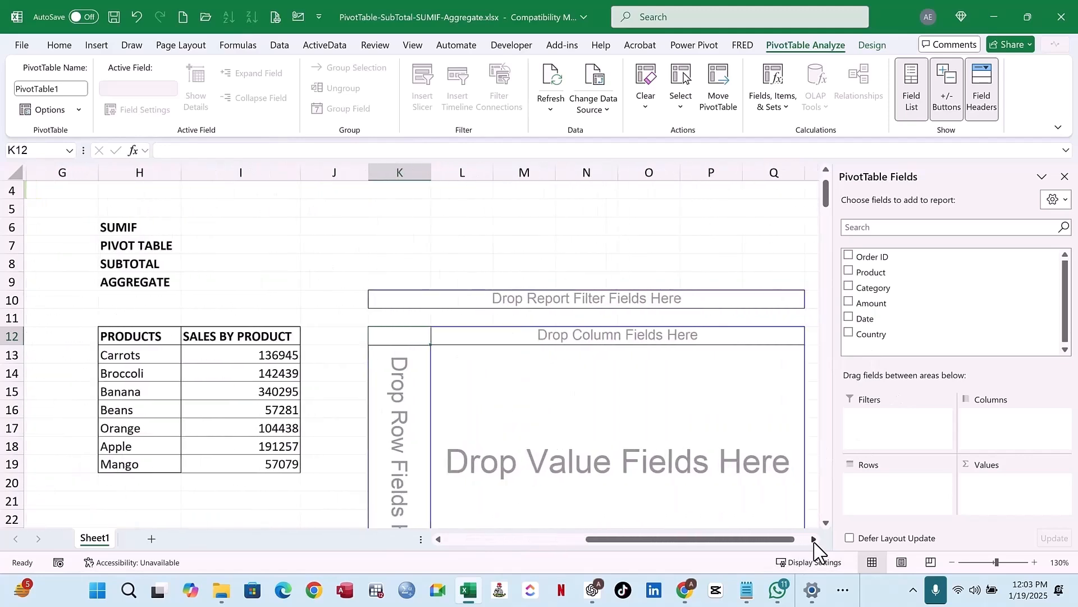
left_click(814, 540)
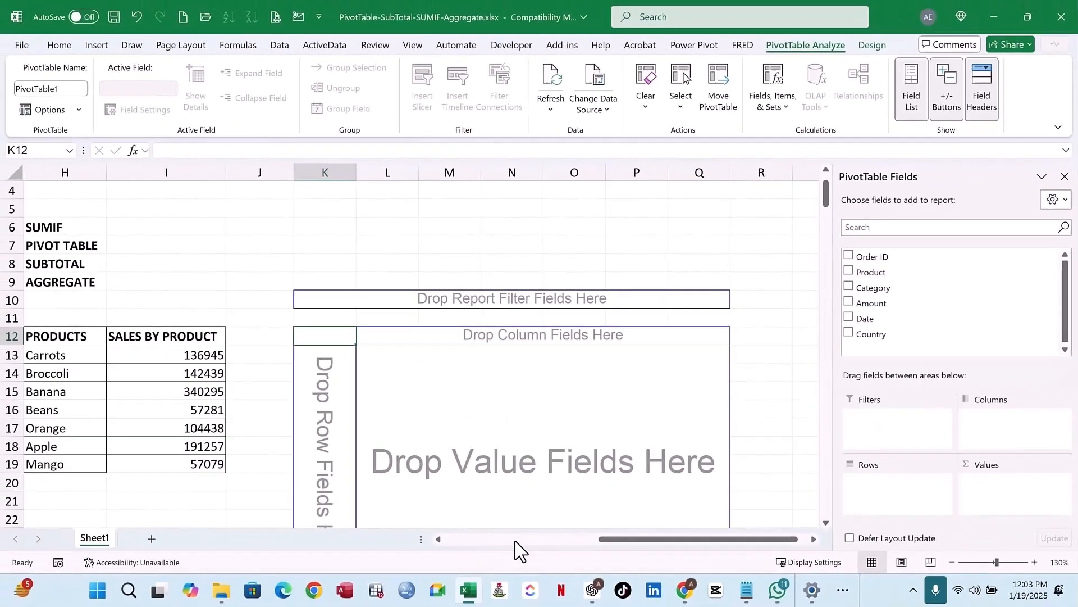
left_click(514, 541)
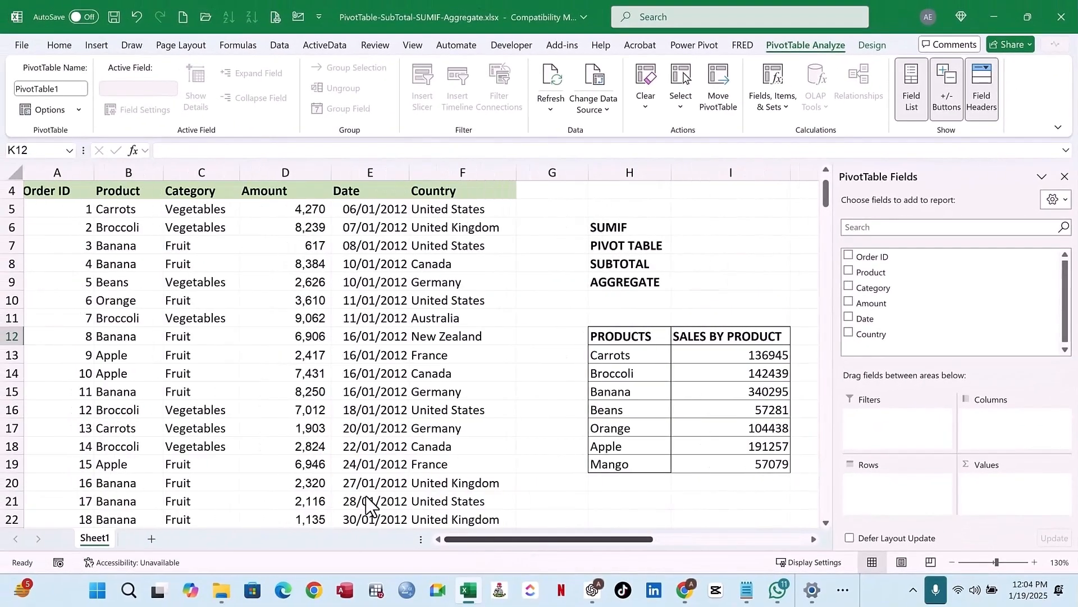
scroll(188, 277, "up", 1)
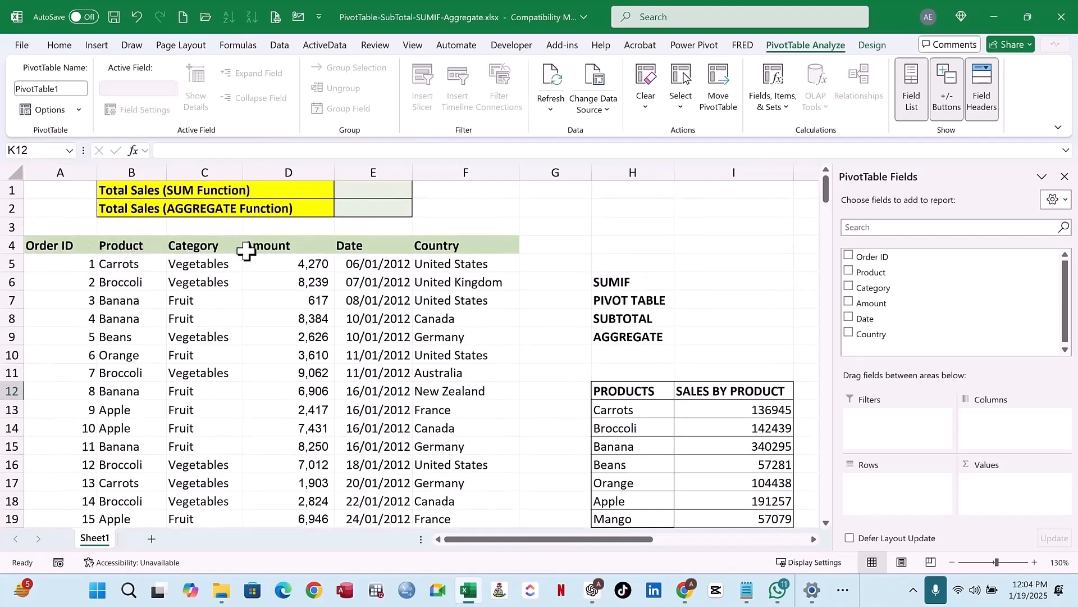
left_click(318, 246)
left_click(367, 245)
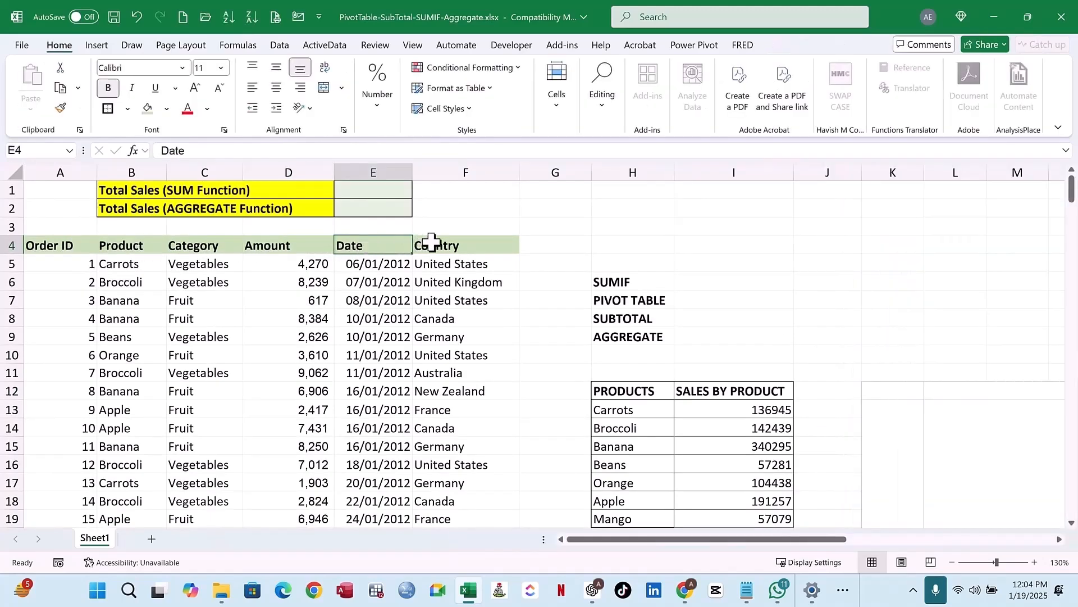
left_click(453, 245)
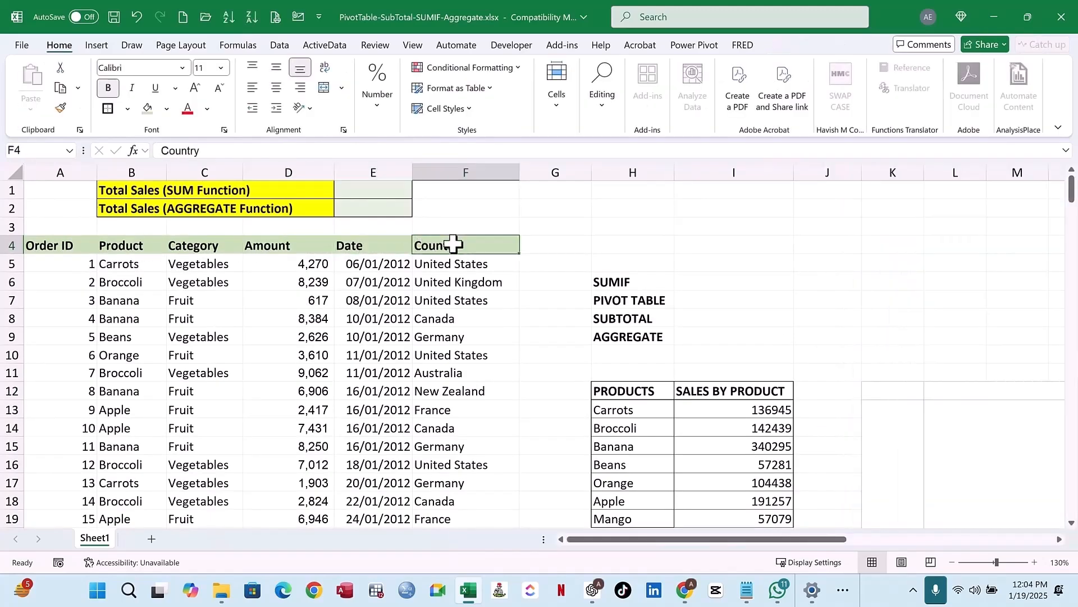
- Add Product as the row field and Amount as the summed value field of the PivotTable
left_click(934, 409)
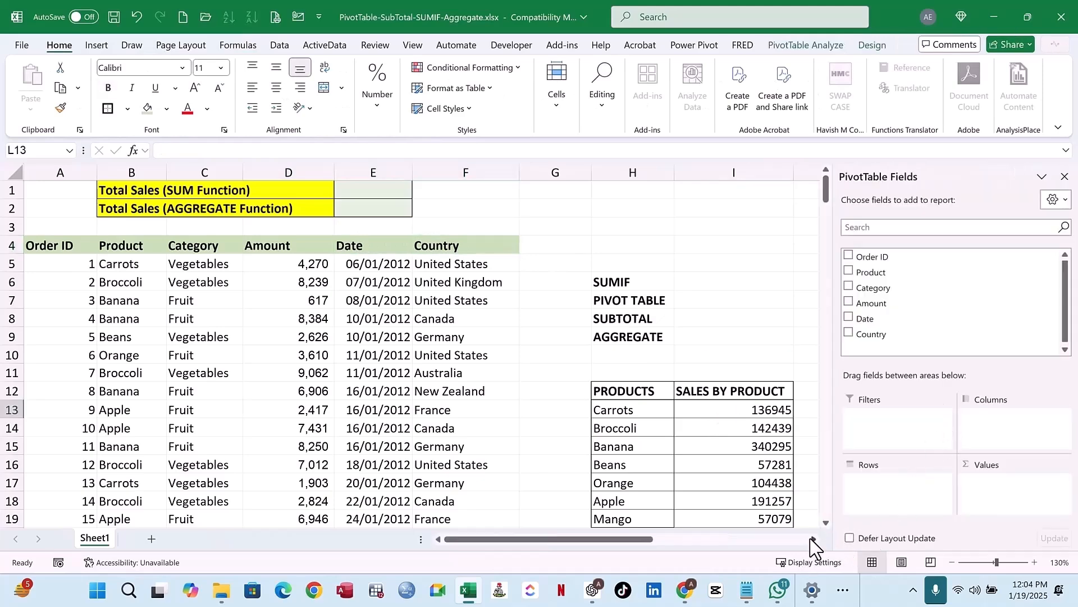
scroll(813, 539, "right", 6)
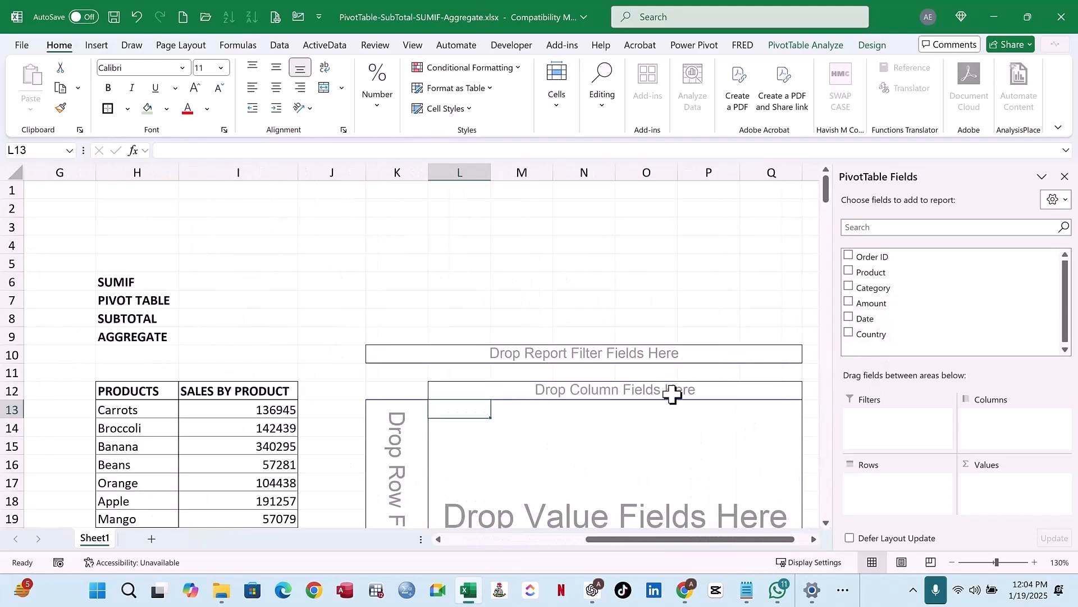
left_click(507, 354)
left_click(475, 412)
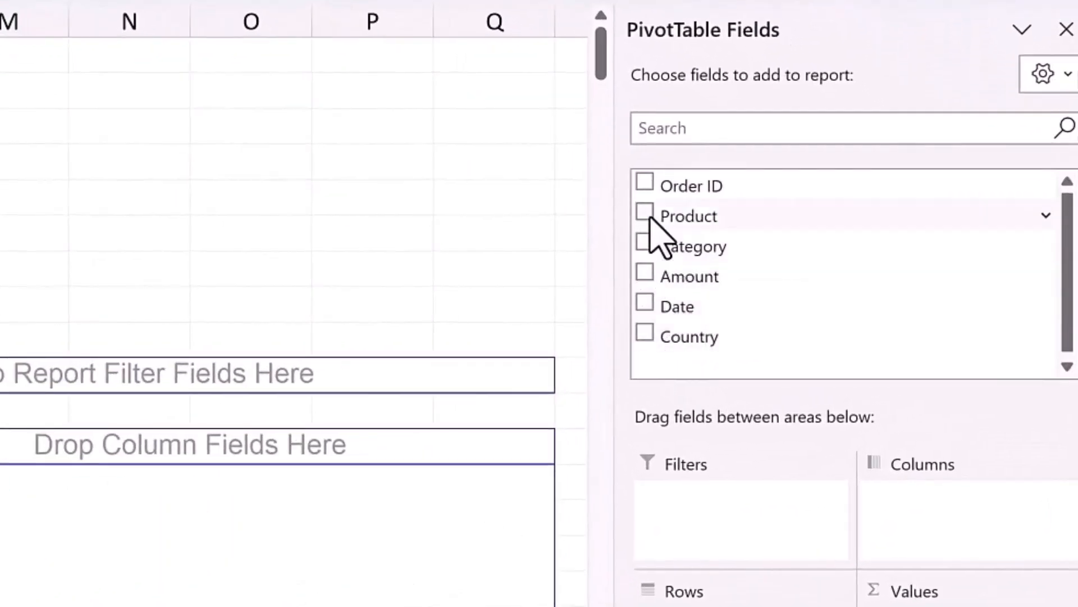
left_click(647, 213)
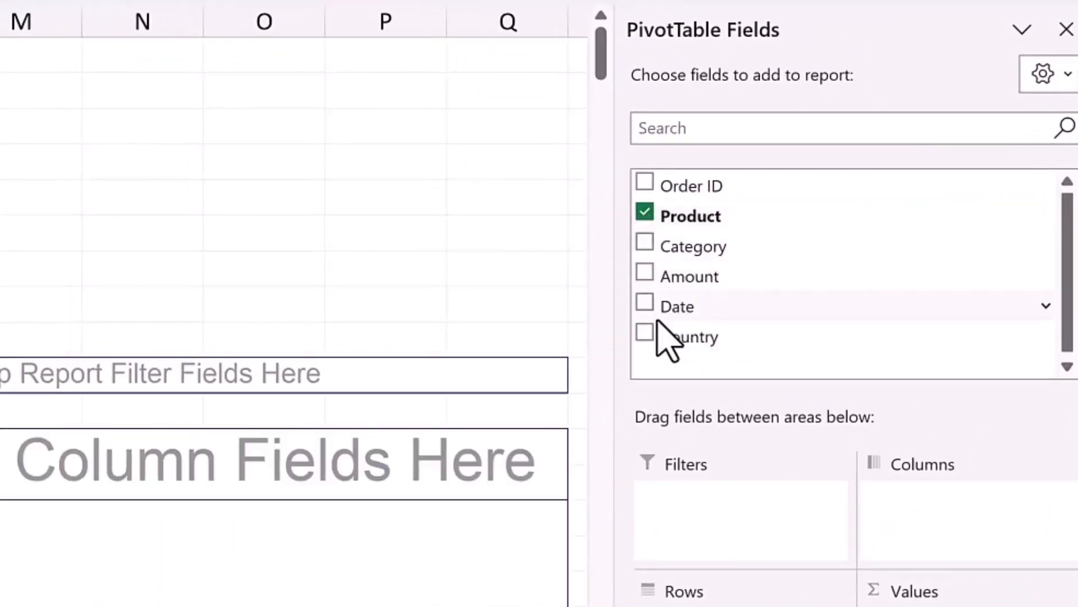
left_click(645, 273)
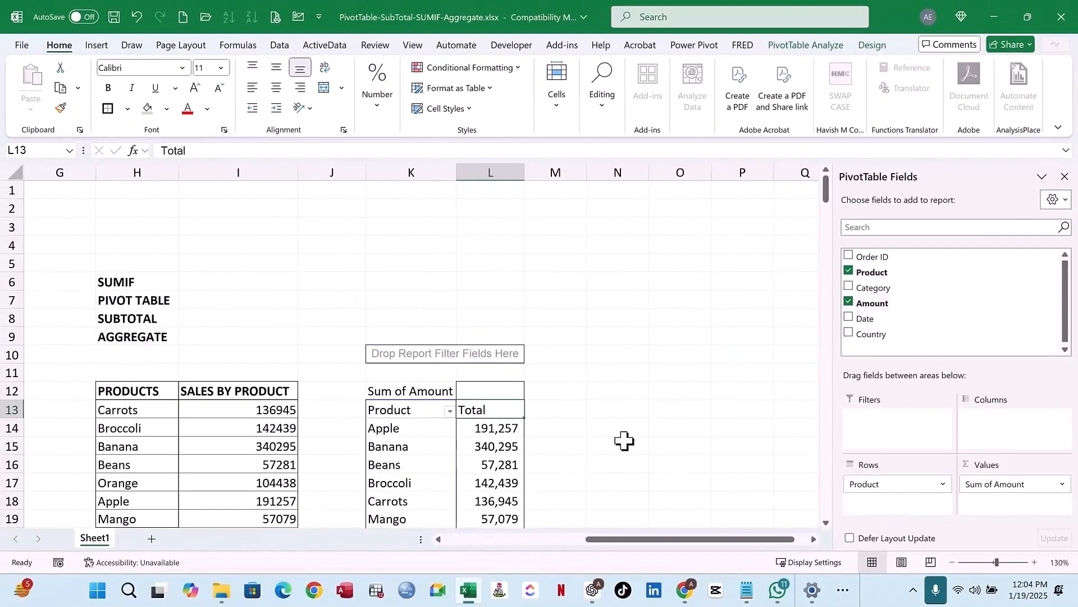
- Compare the Apple and Banana totals in the PivotTable with the SUMIF results in the SALES BY PRODUCT table
scroll(444, 420, "down", 1)
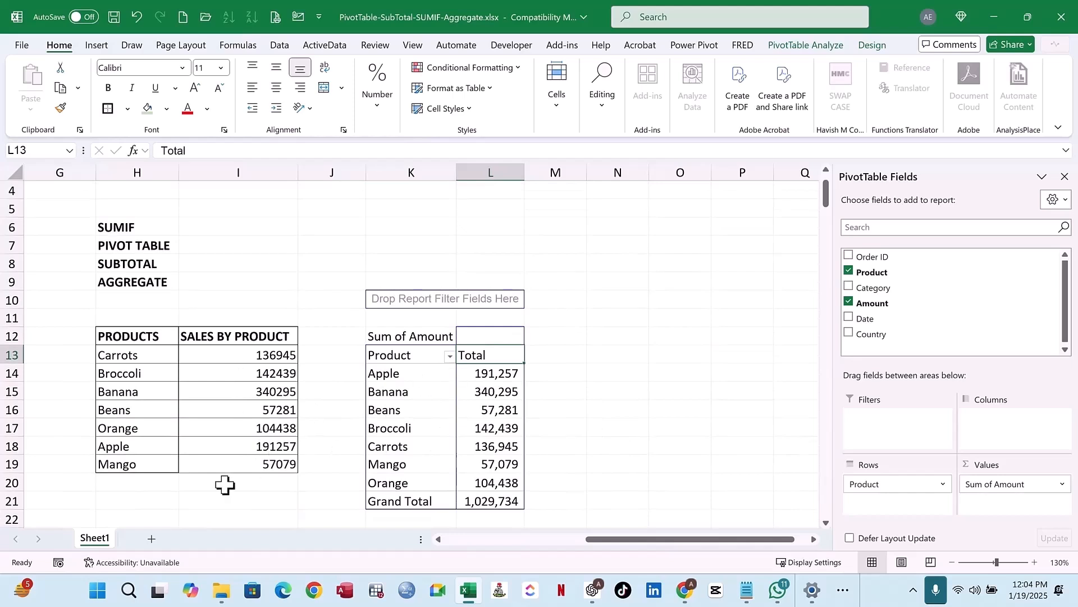
left_click(127, 446)
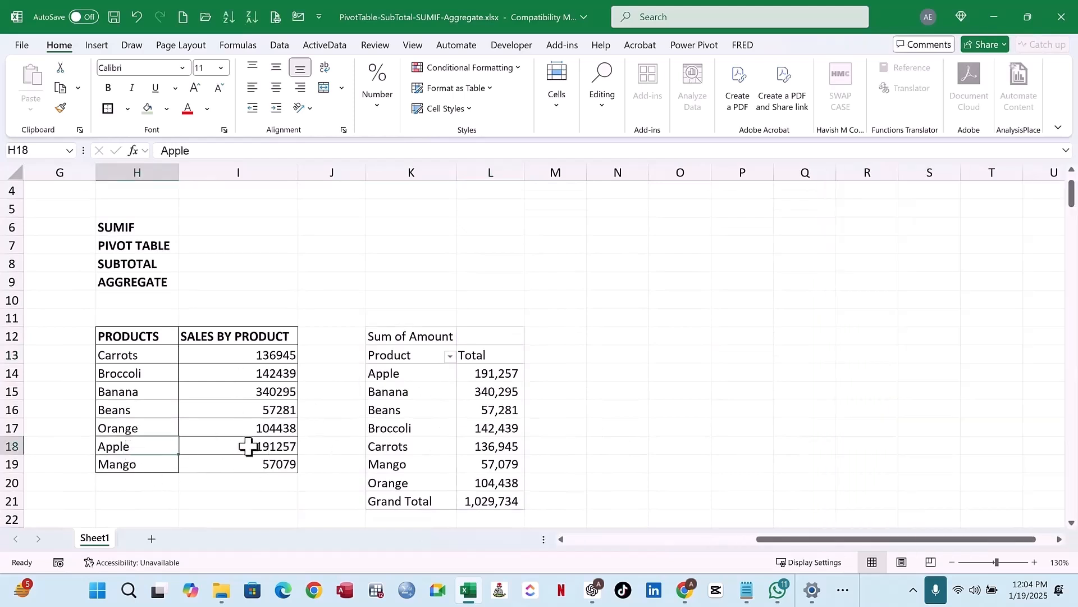
left_click(249, 446)
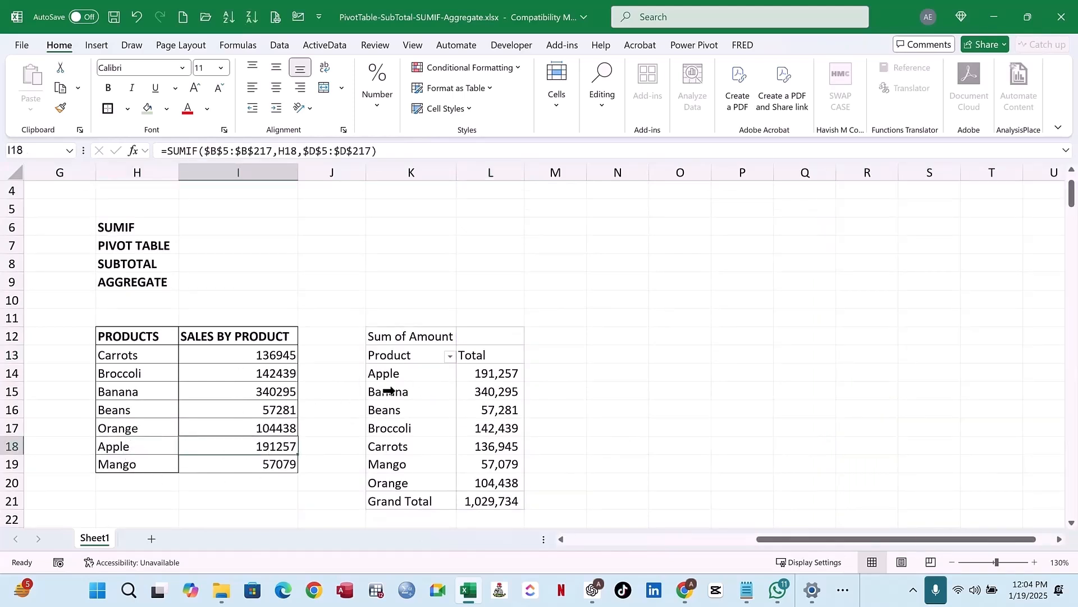
left_click(487, 373)
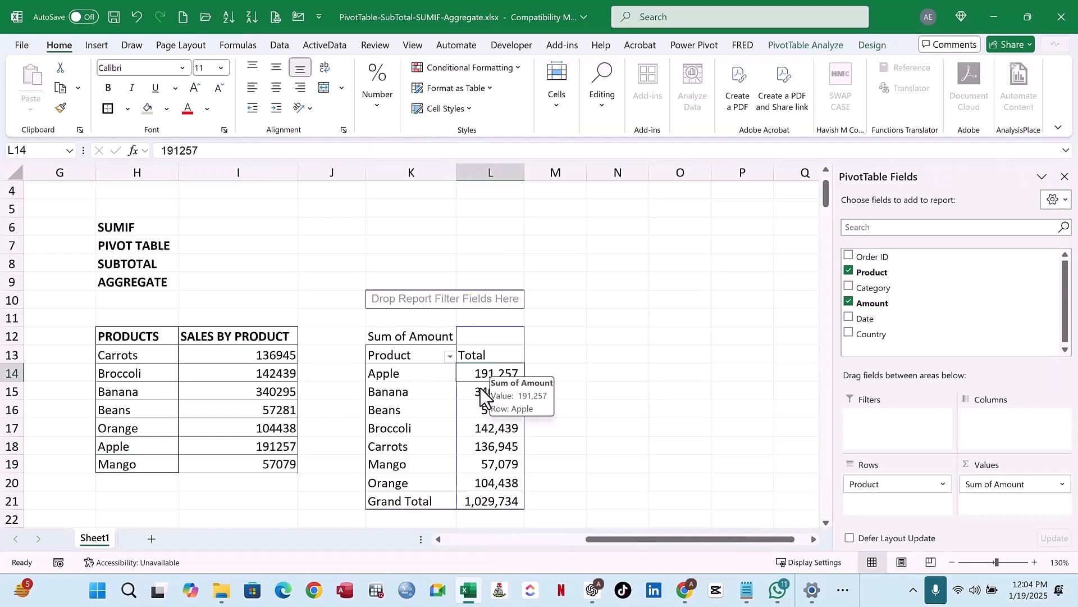
left_click(387, 393)
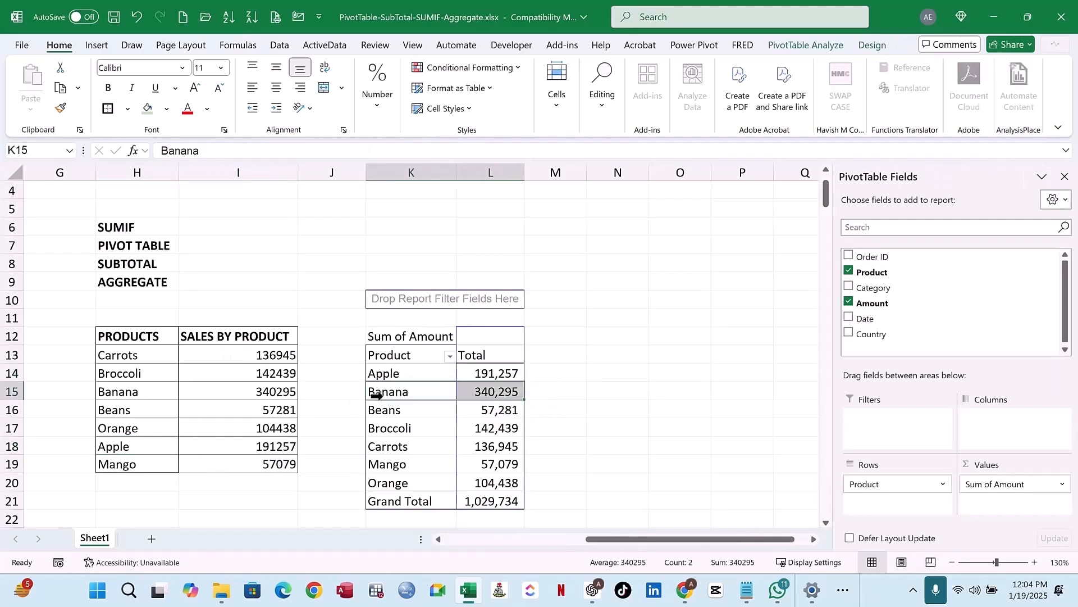
left_click(267, 395)
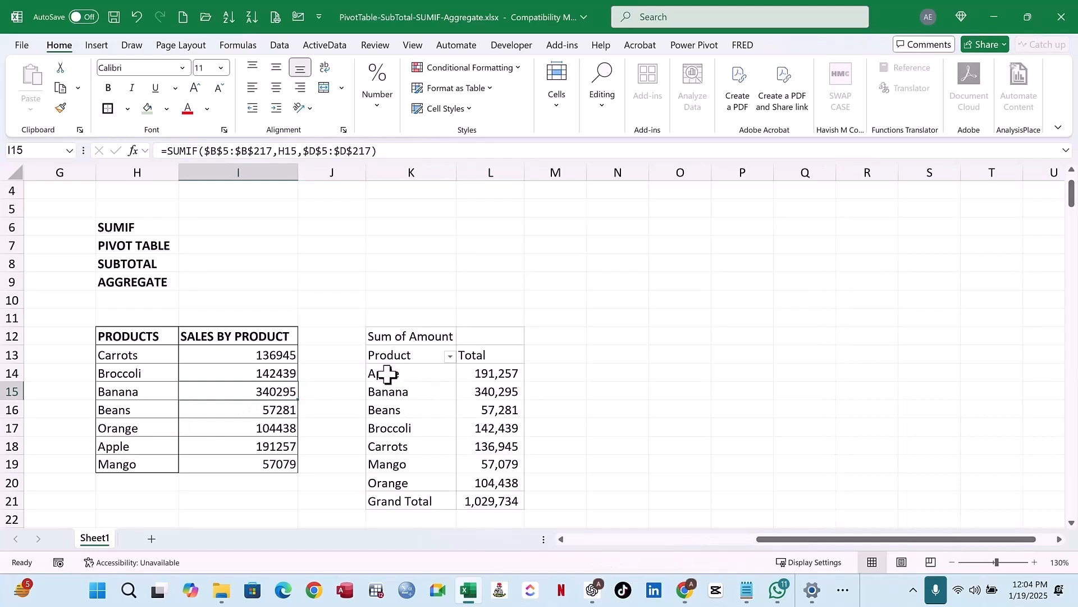
left_click(407, 337)
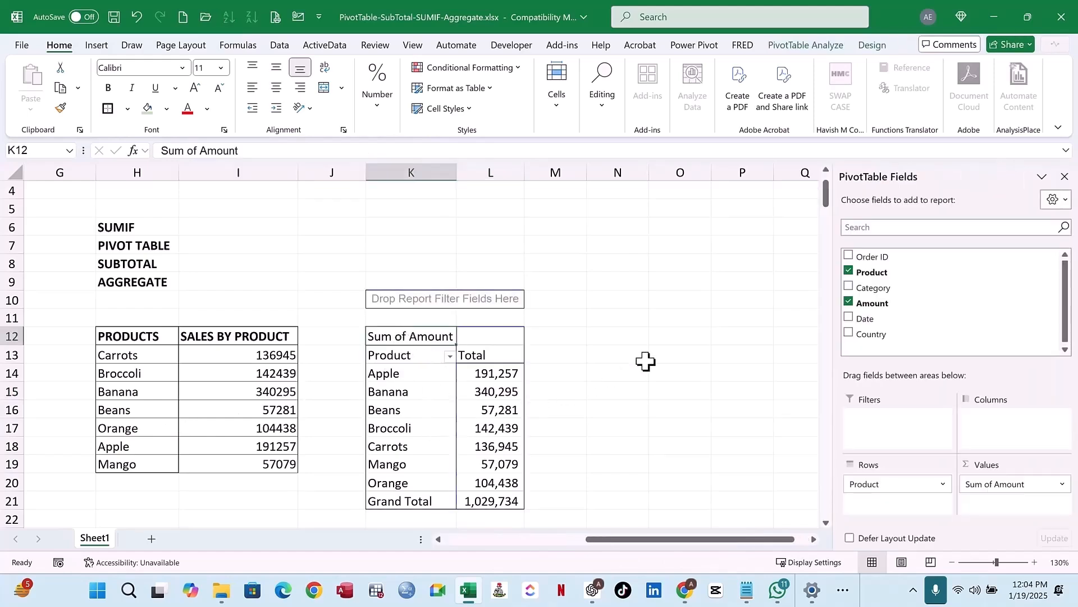
- Wrap the Carrots SUMIF formula in I13 in an IF that returns it when J4=2 and 0 otherwise
left_click(264, 356)
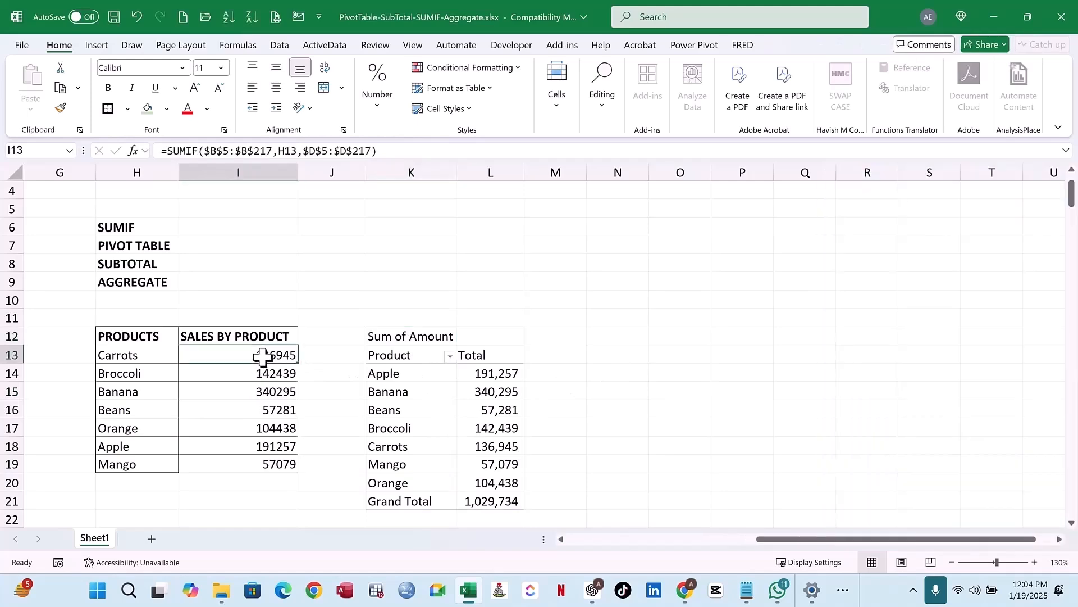
left_click(595, 540)
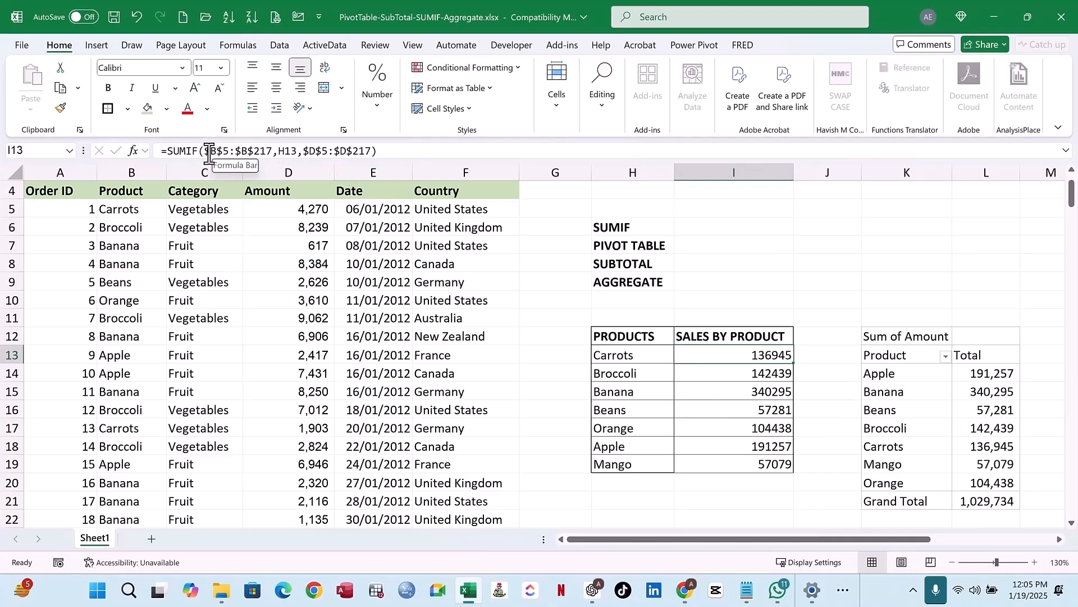
left_click(170, 151)
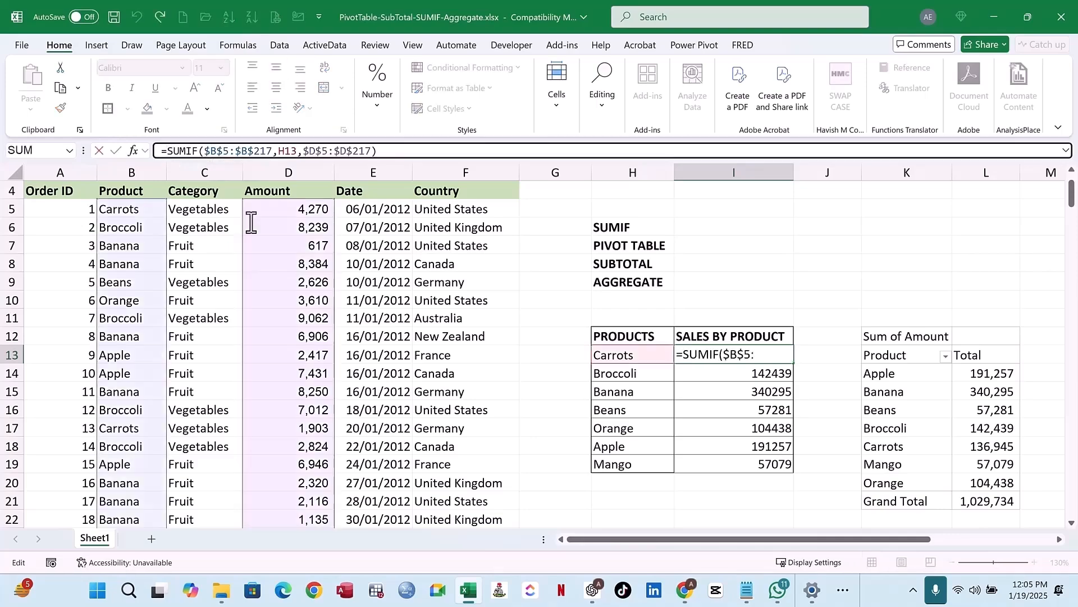
type("if(")
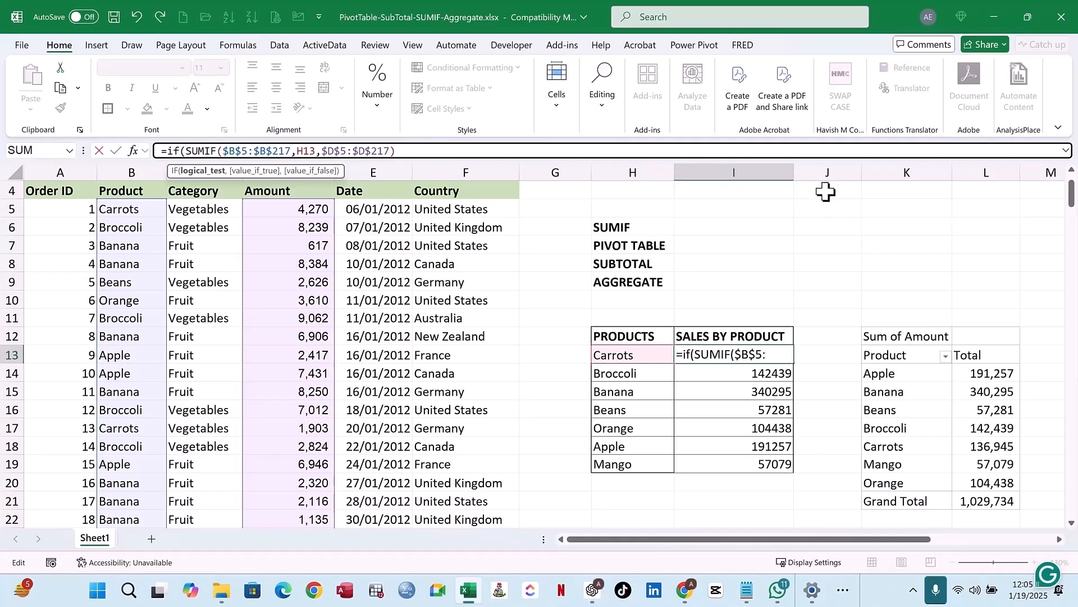
type("j")
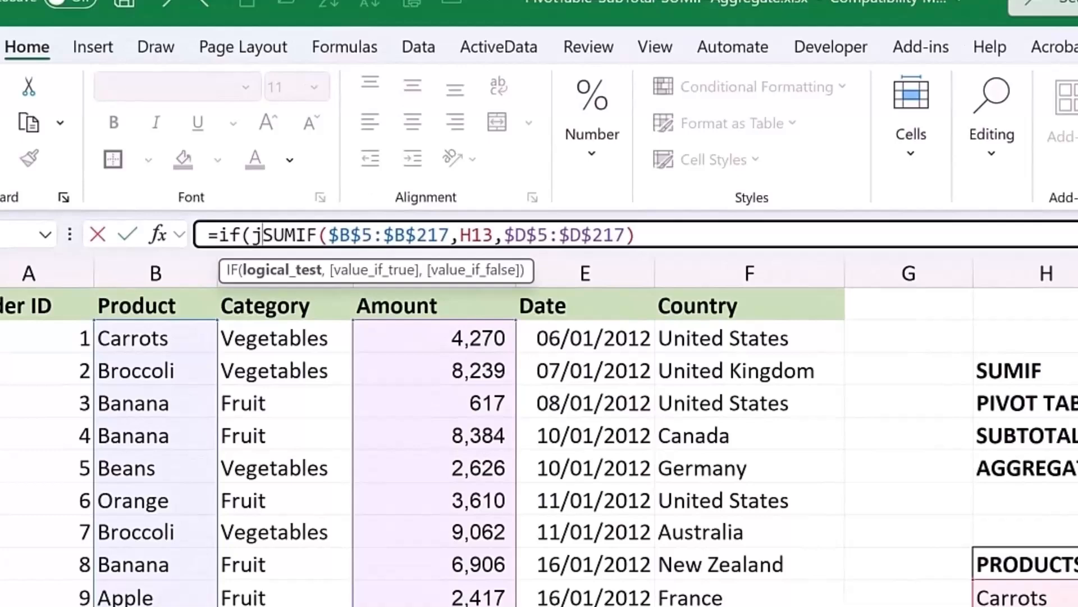
key("BackSpace")
type("J4")
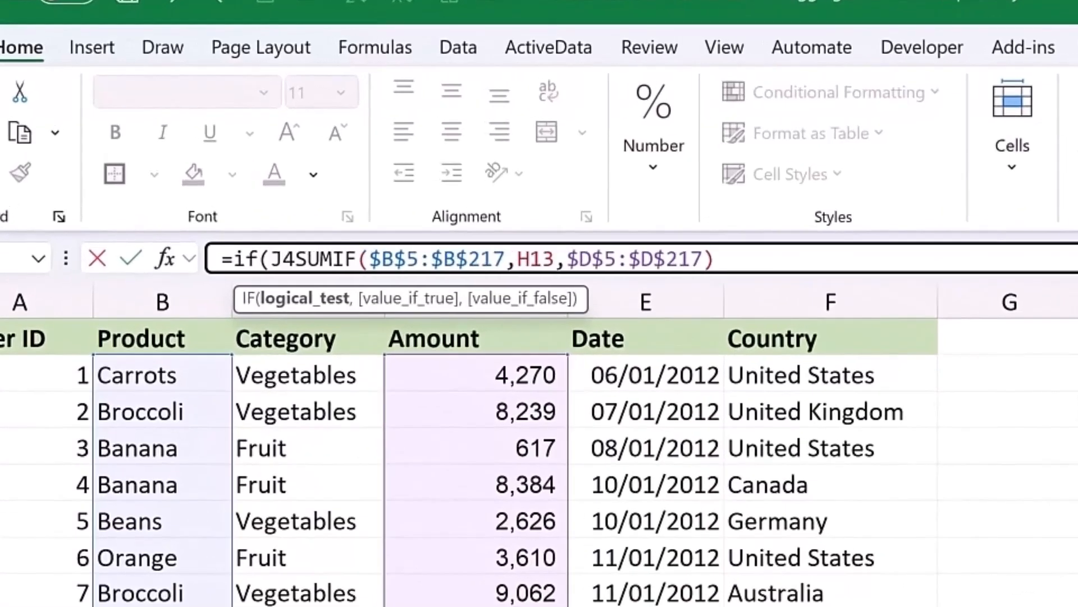
type("=2")
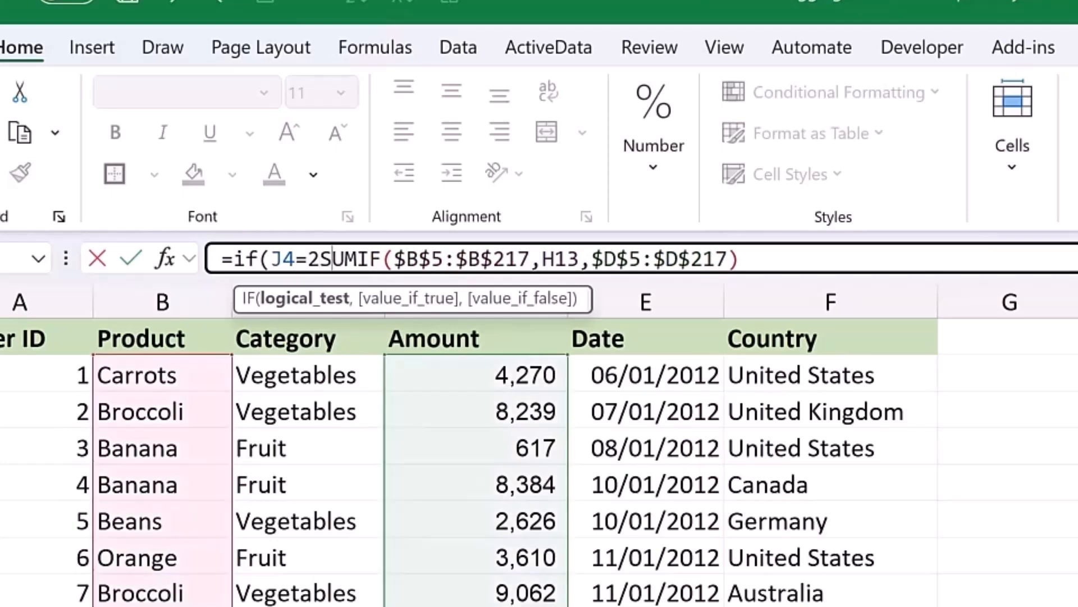
type(",")
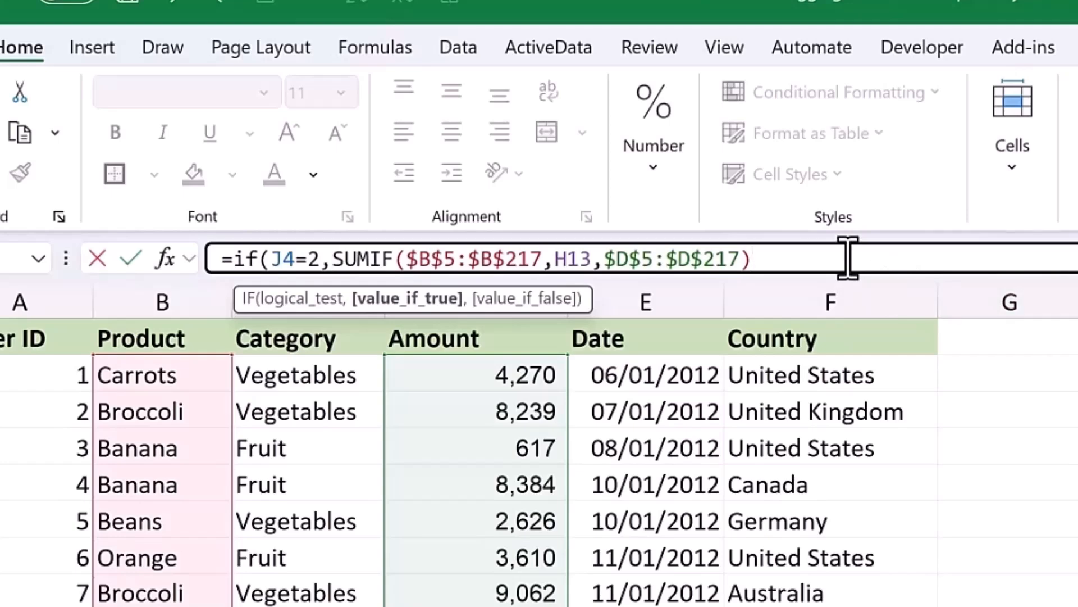
type(",")
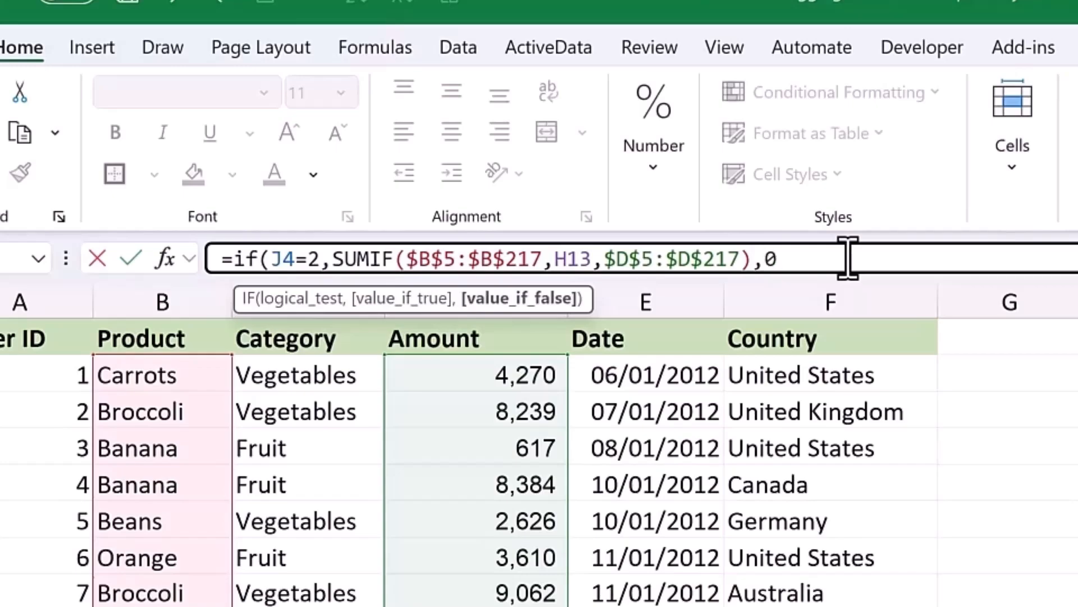
type("0)")
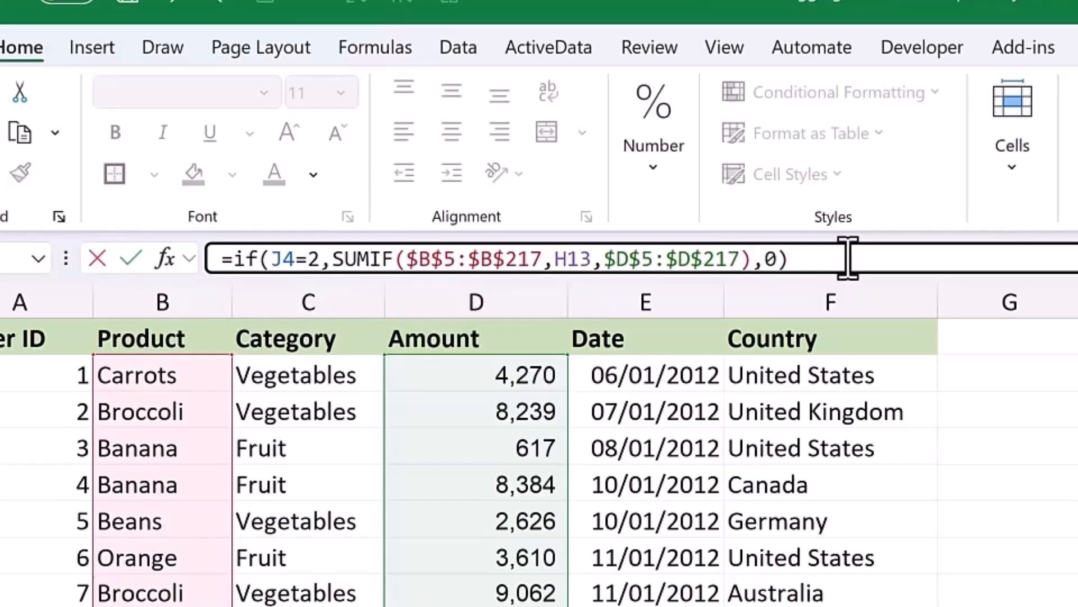
key("Return")
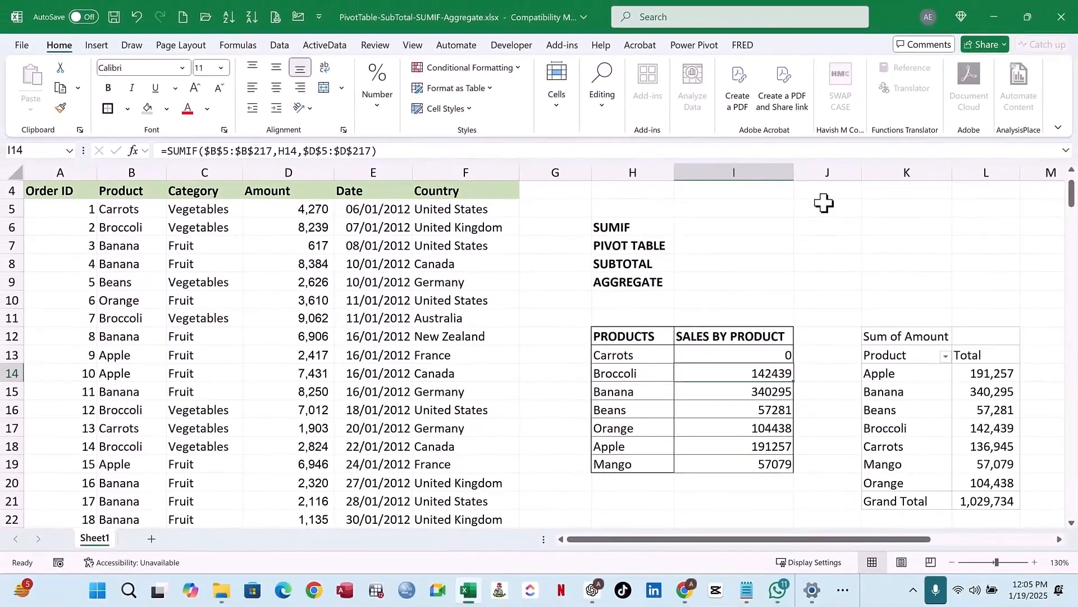
- Enter 2 in J4 to test the condition and check the Carrots result in I13
left_click(830, 192)
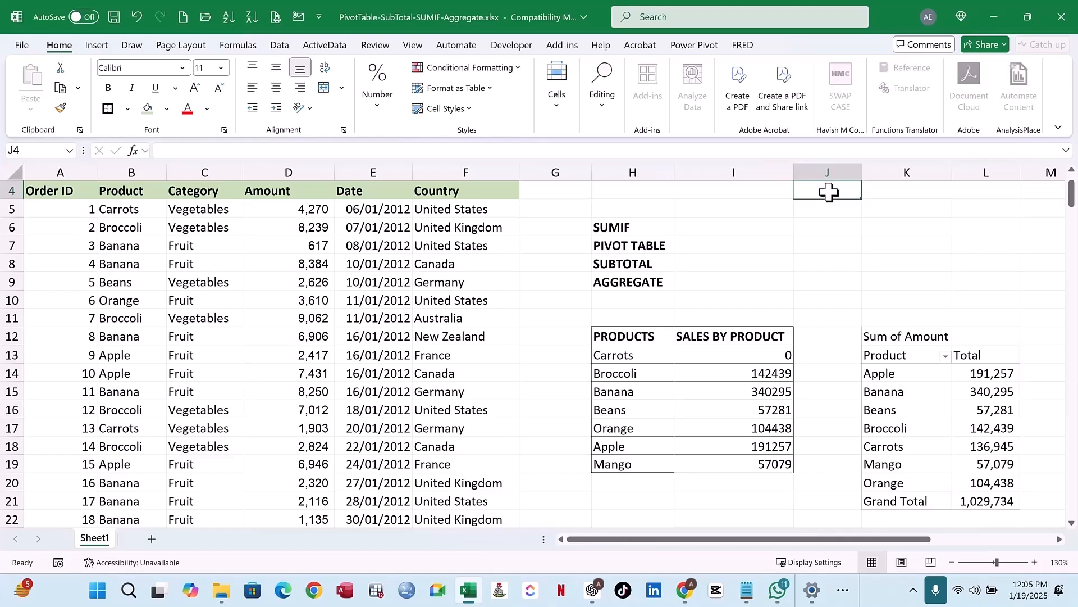
type("2")
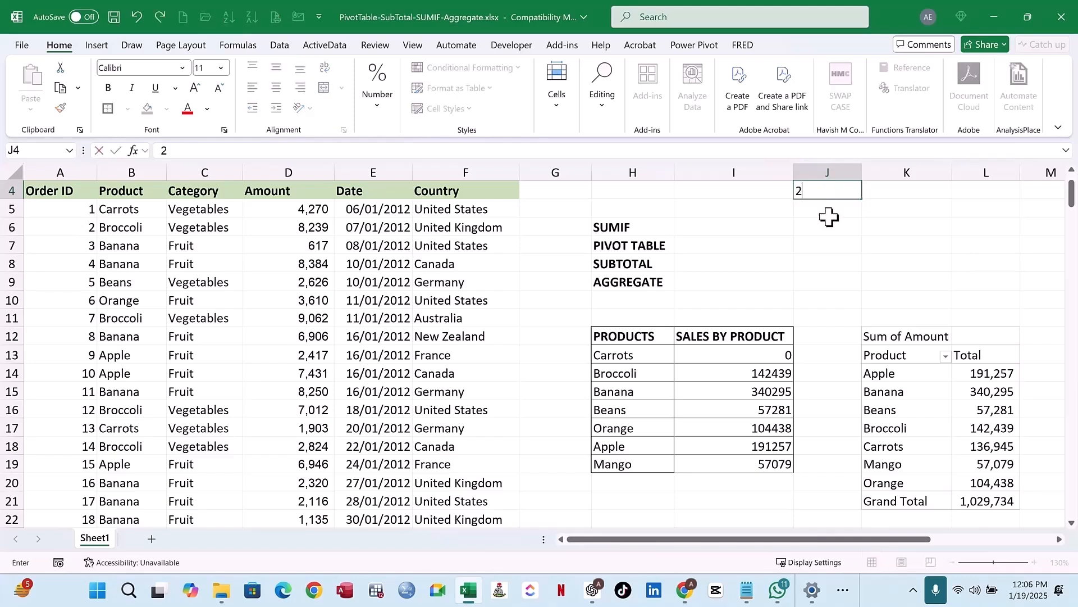
key("Return")
left_click(823, 186)
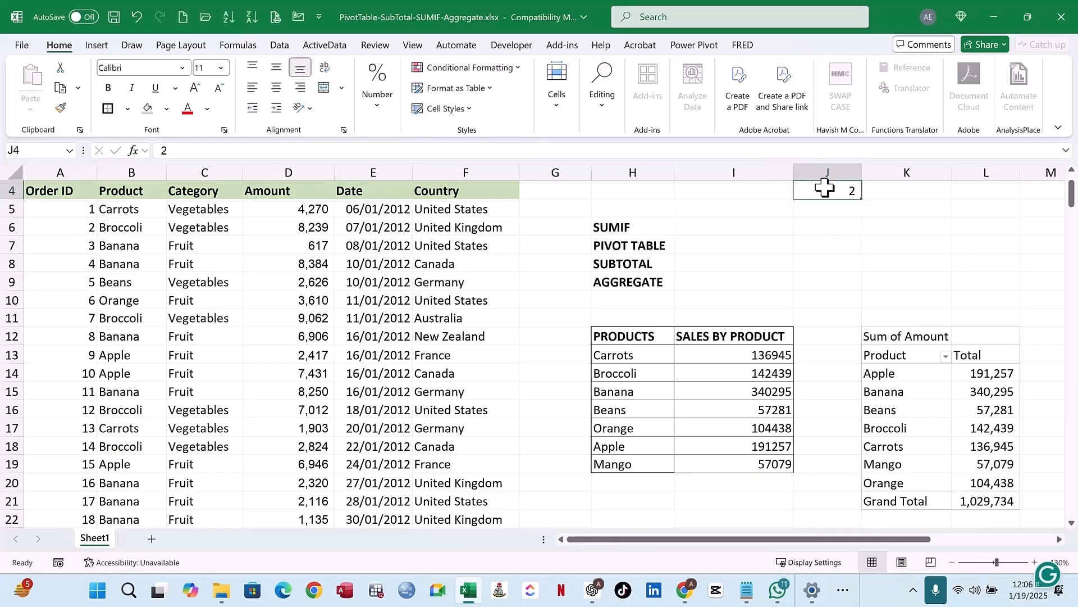
left_click(766, 355)
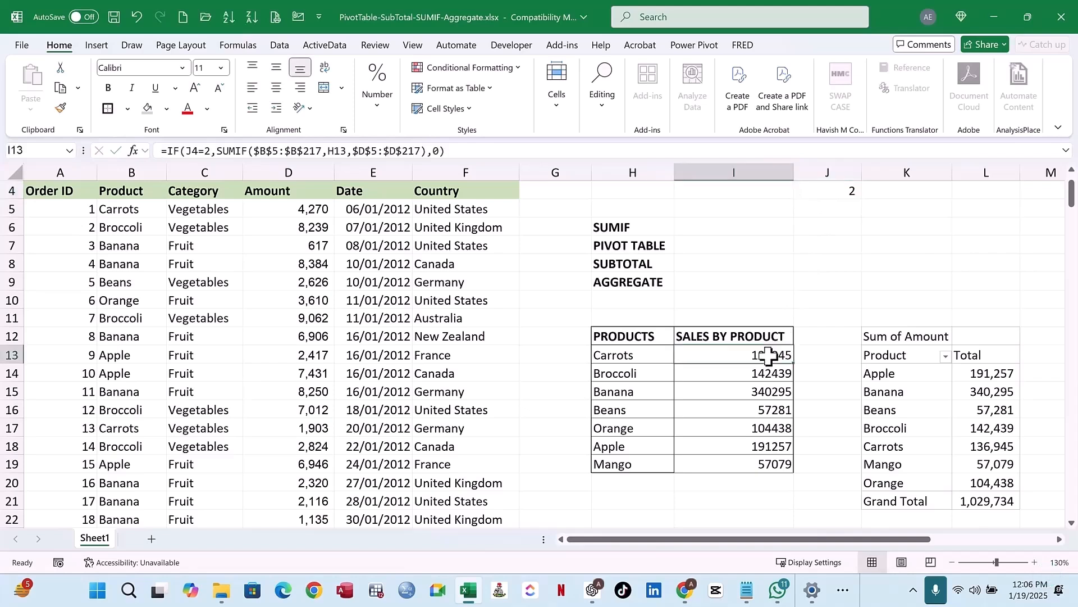
- Change J4 to 6, fill the Carrots IF formula down through Mango, and check the Broccoli formula
left_click(851, 193)
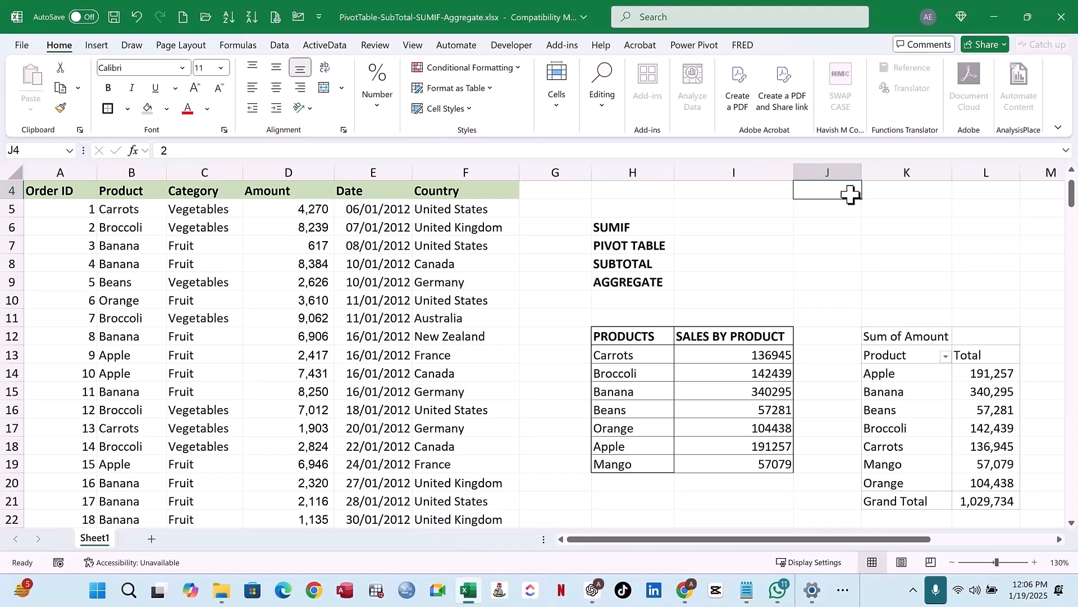
type("6")
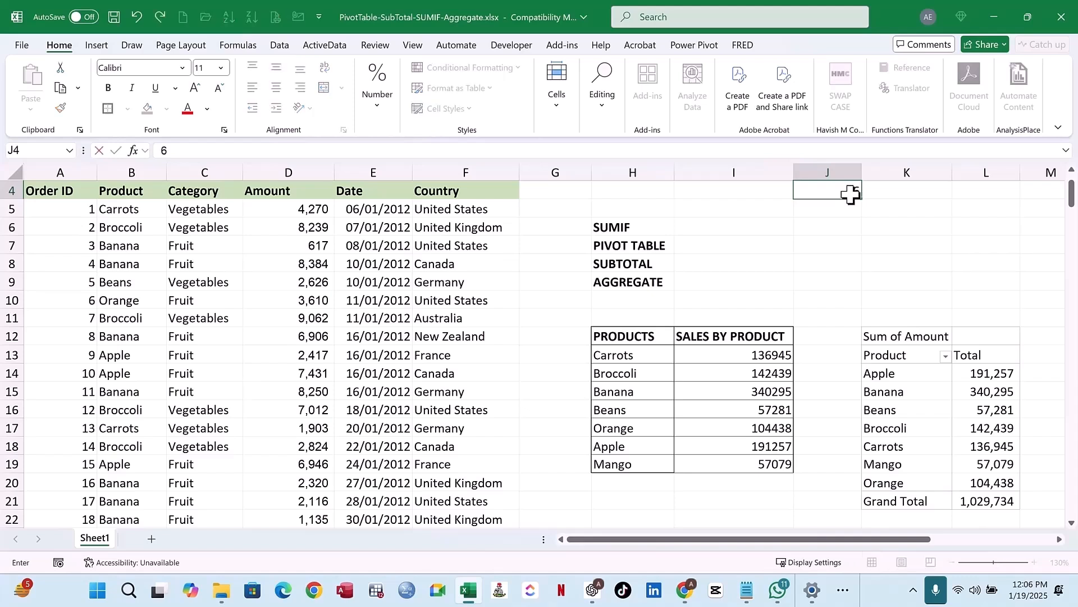
left_click(786, 357)
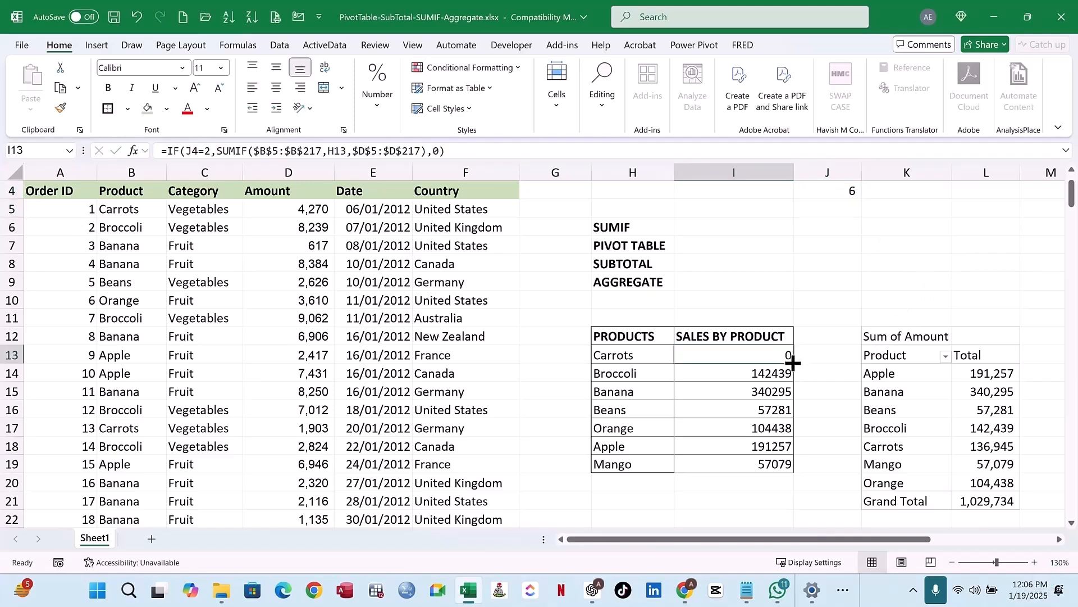
double_click(793, 362)
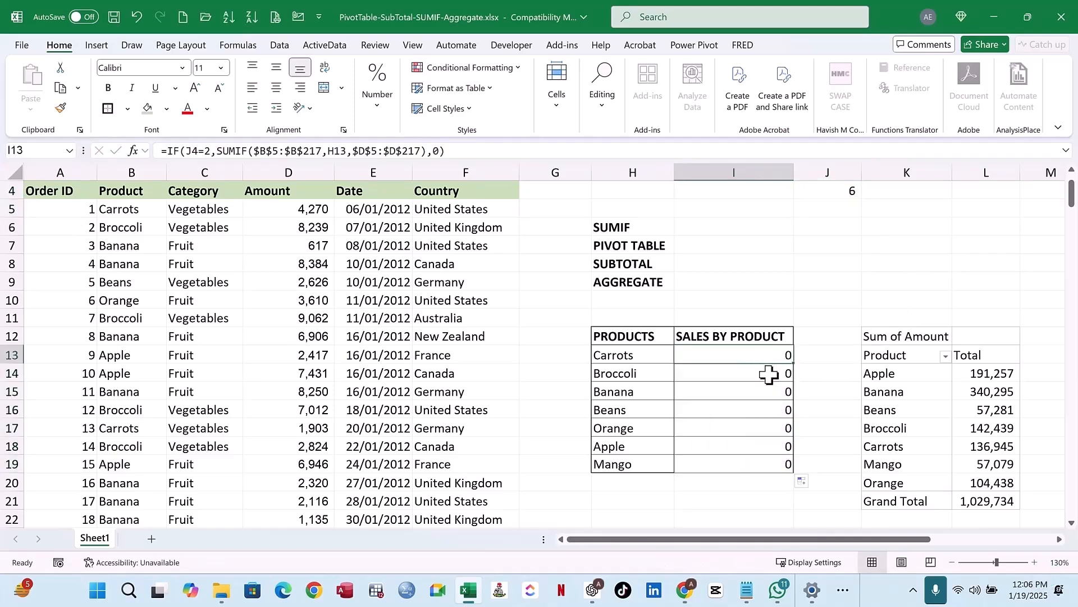
left_click(772, 375)
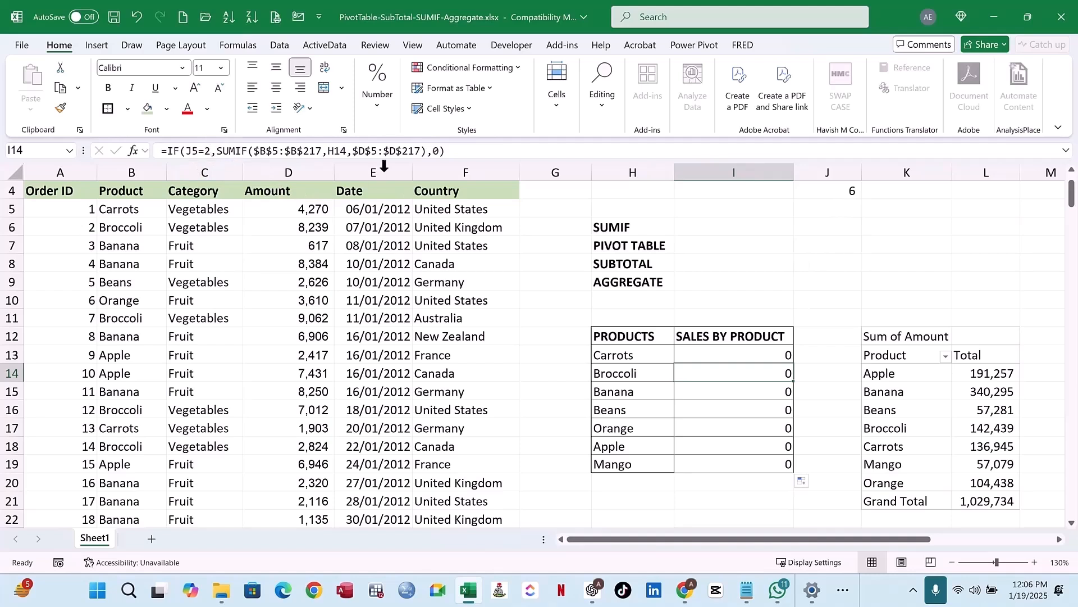
- Set J4 to 2 and fill the Carrots IF formula down through the Mango row again
left_click(840, 194)
type("2")
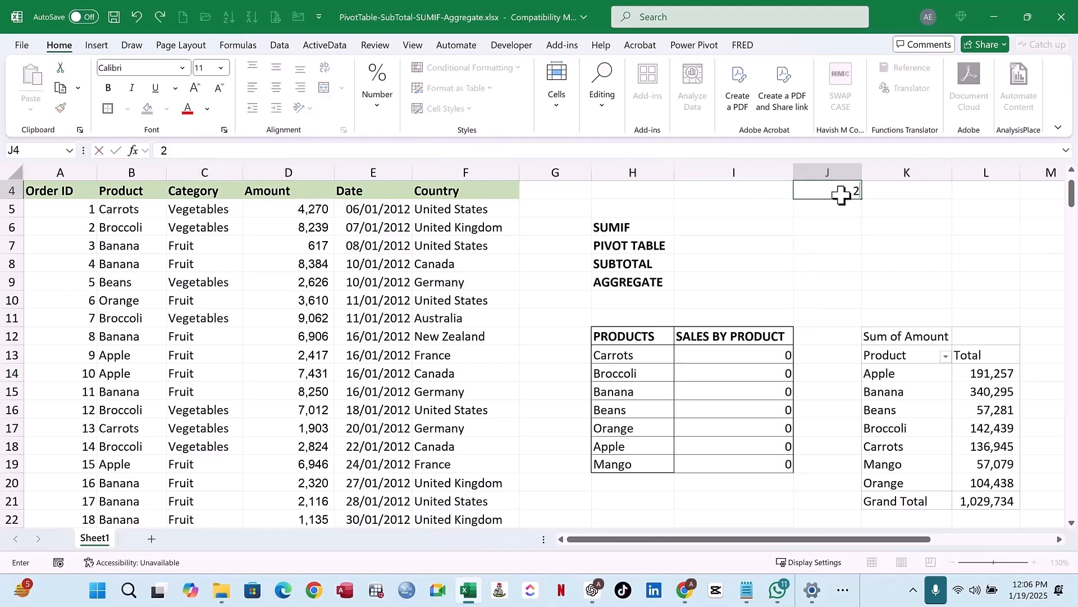
key("Return")
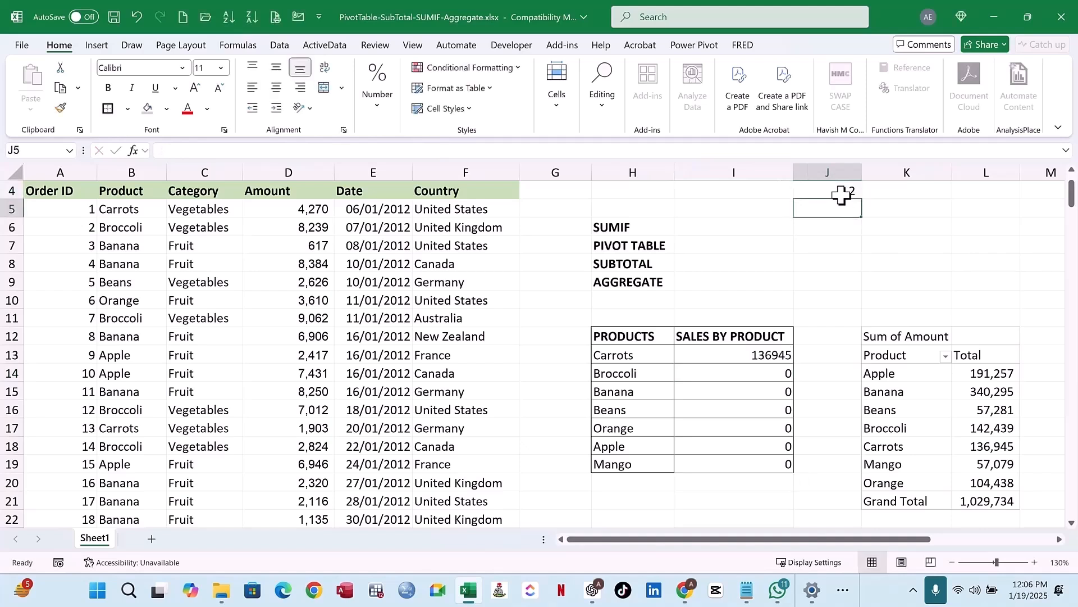
left_click(787, 358)
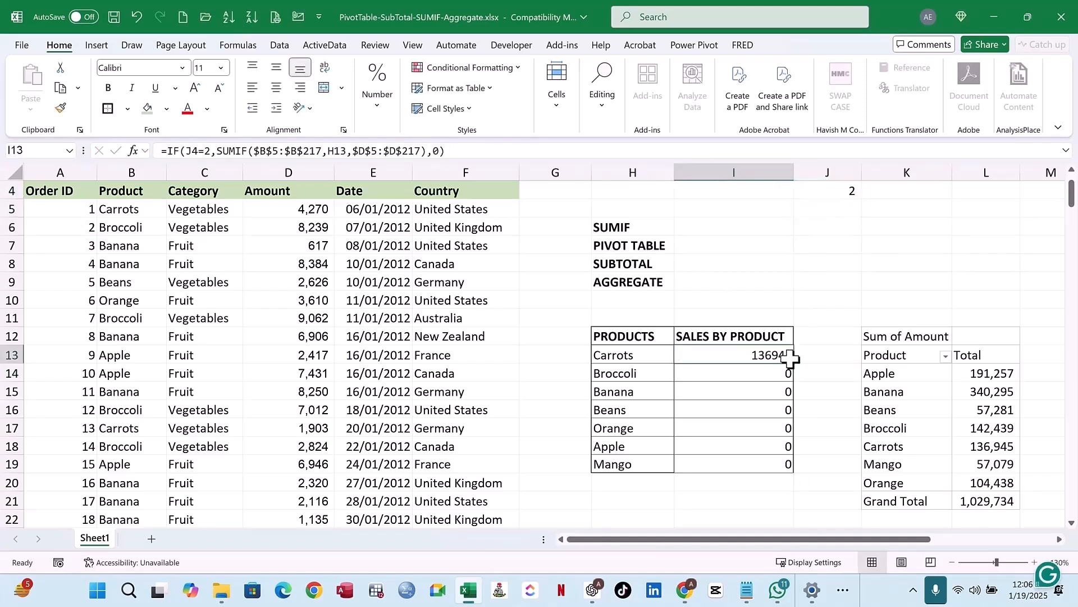
double_click(796, 364)
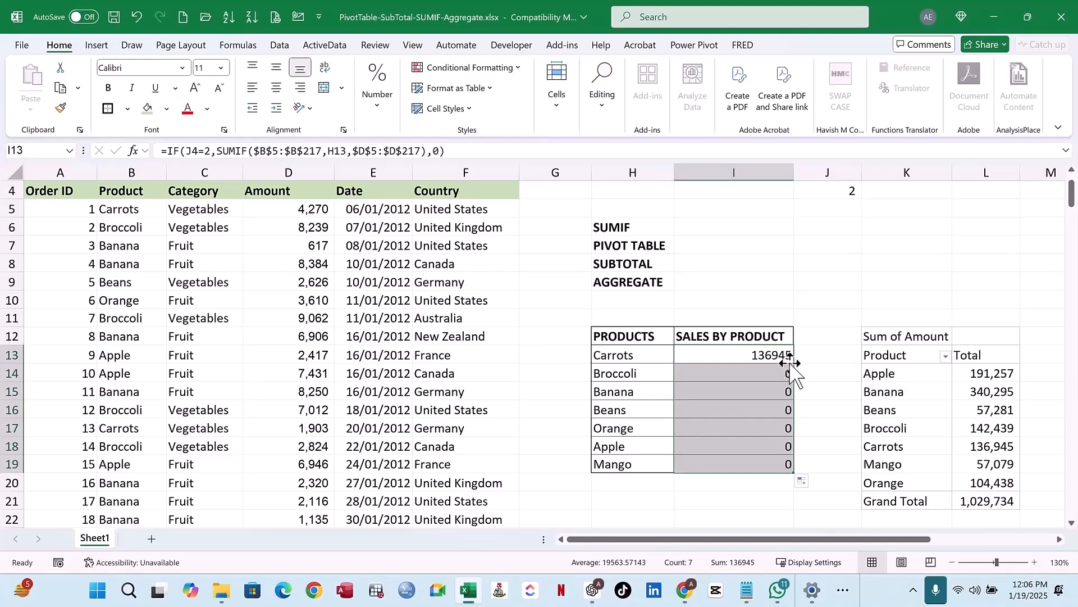
left_click(785, 360)
double_click(794, 363)
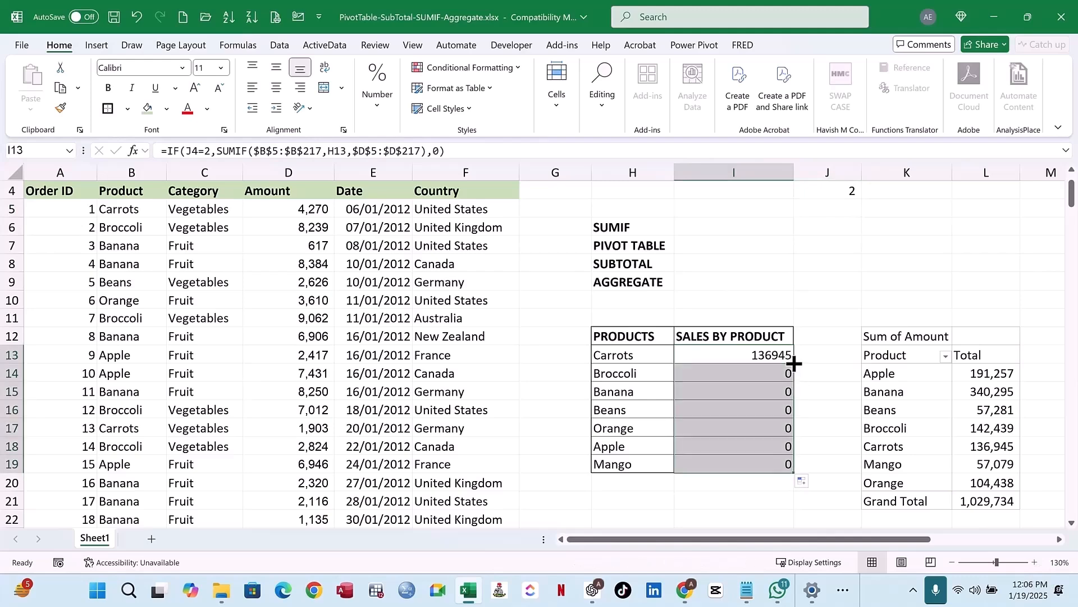
- Examine which cells the Carrots IF formula in I13 refers to, including the condition cell J4
left_click(772, 357)
double_click(772, 357)
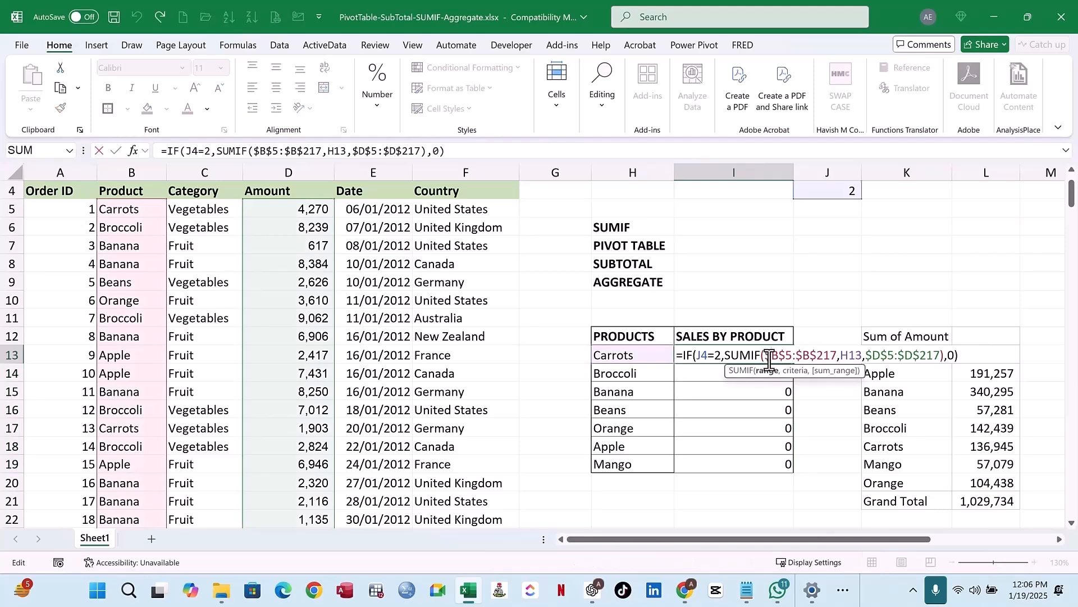
key("Escape")
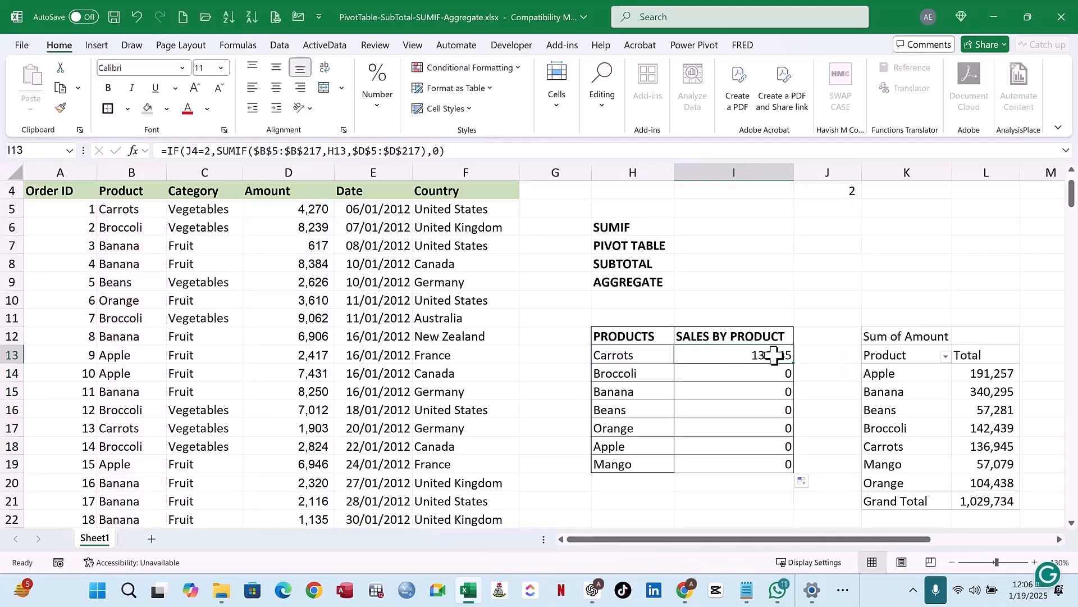
left_click(847, 191)
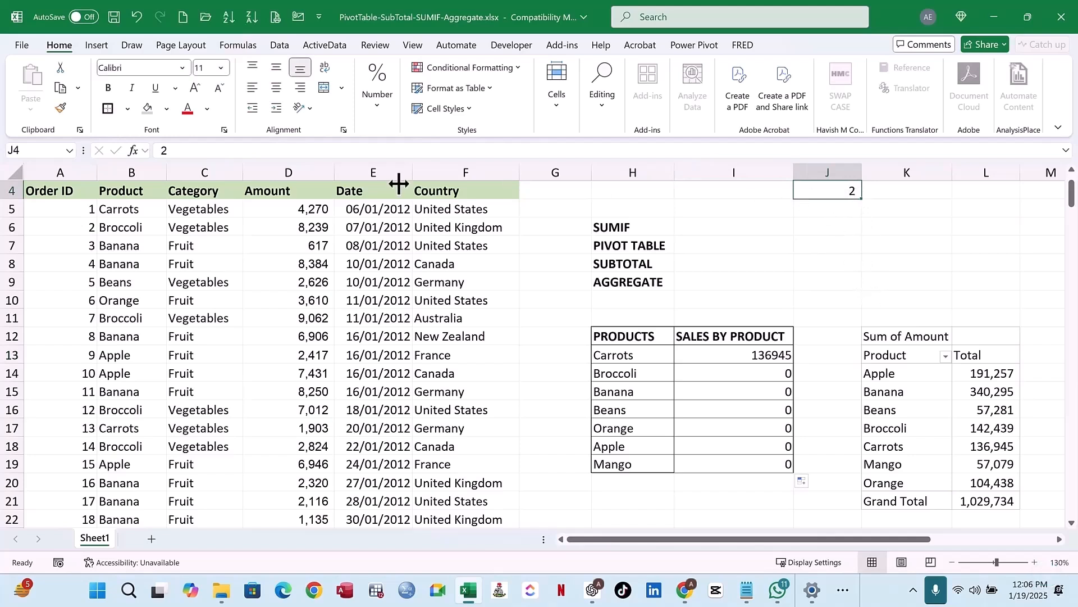
- Remove the IF wrapper from the Carrots formula in I13, leaving =SUMIF($B$5:$B$217,H13,$D$5:$D$217)
left_click(761, 358)
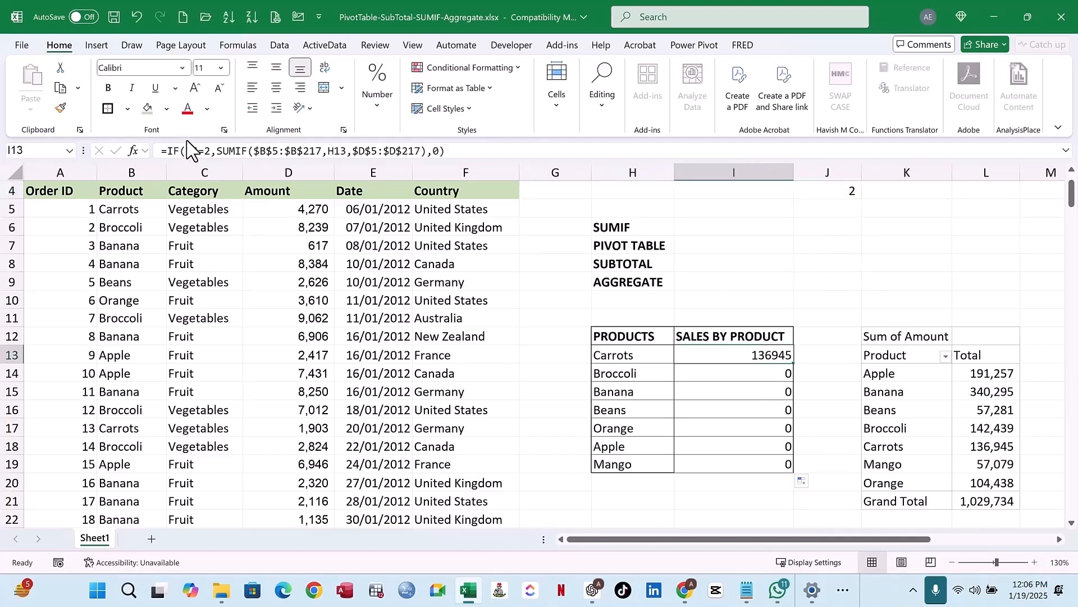
left_click(222, 151)
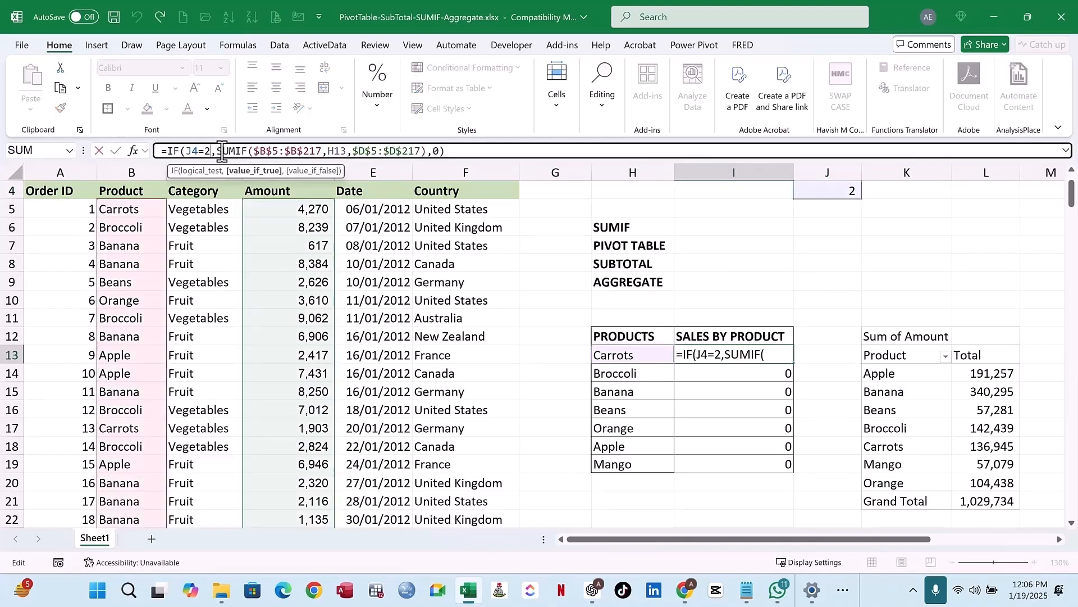
key("BackSpace")
key("BackSpace")
key("BackSpace")
key("BackSpace")
key("BackSpace")
key("BackSpace")
key("BackSpace")
key("BackSpace")
key("BackSpace")
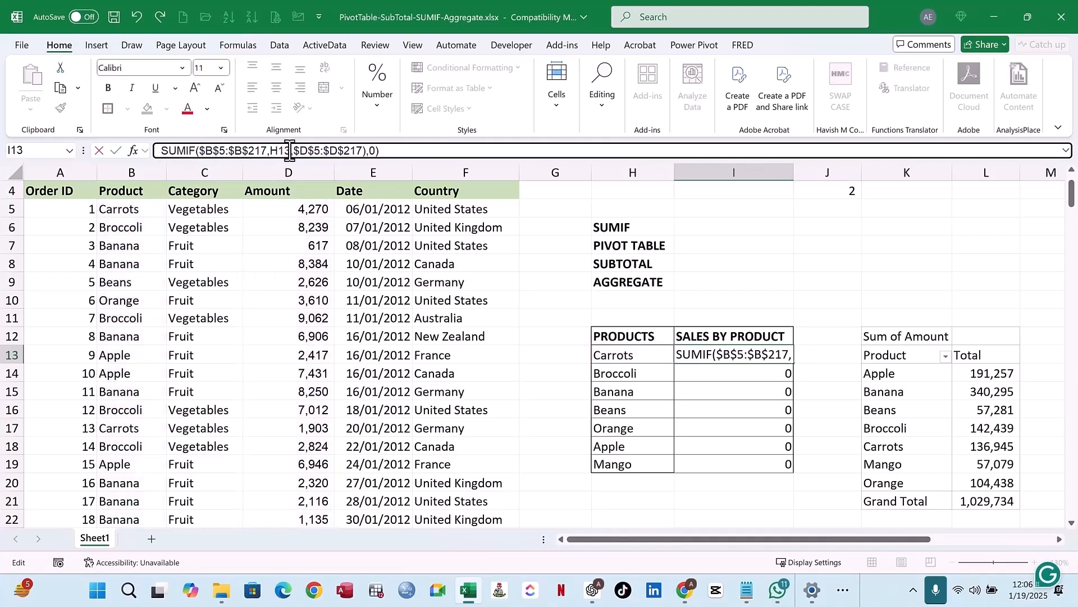
type("=")
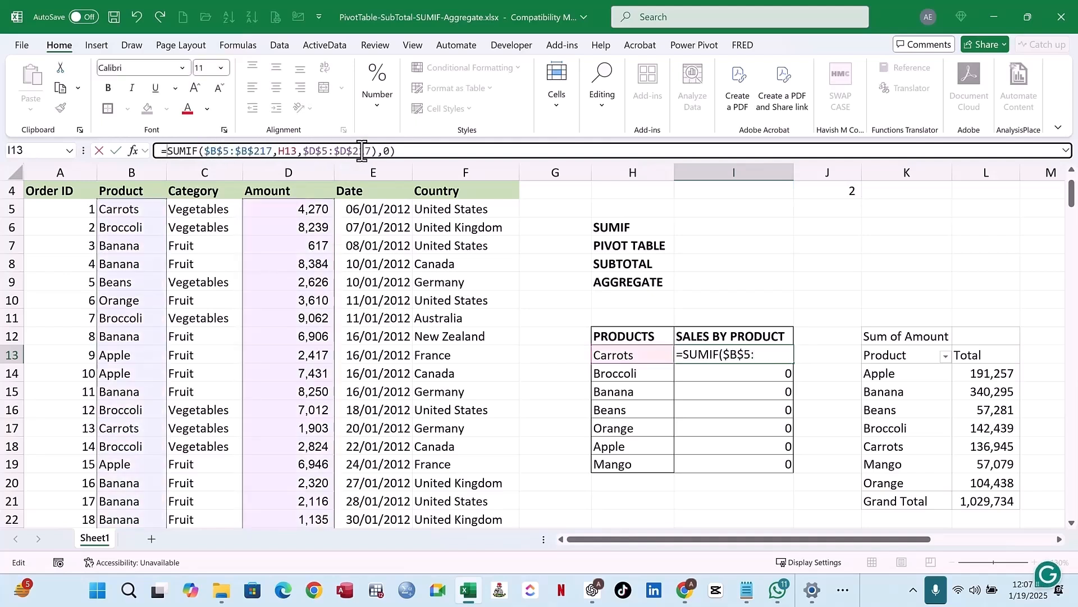
left_click(405, 151)
key("BackSpace")
key("BackSpace")
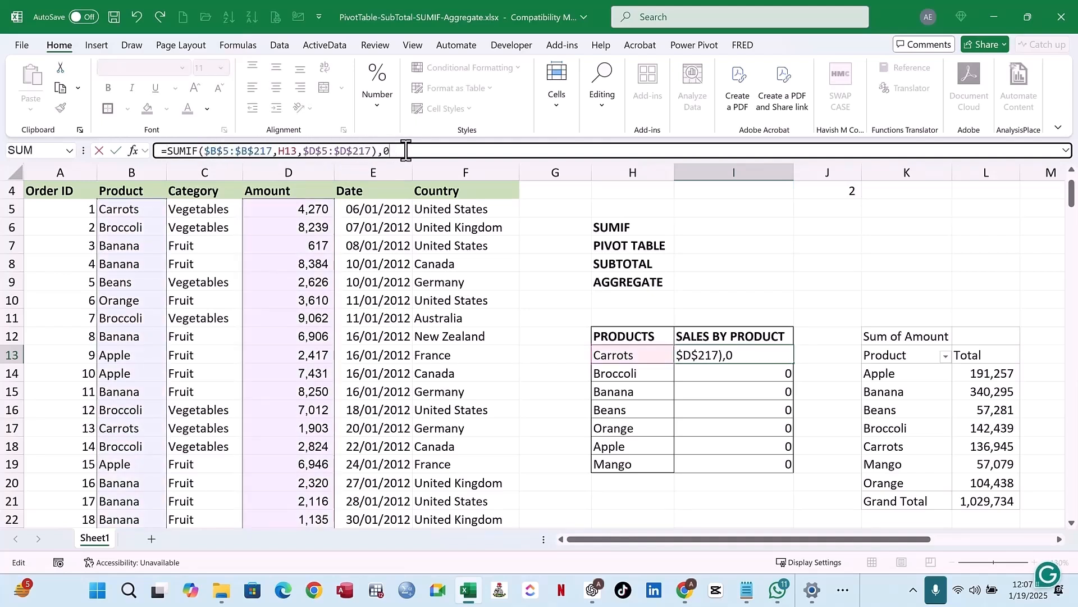
key("BackSpace")
key("Return")
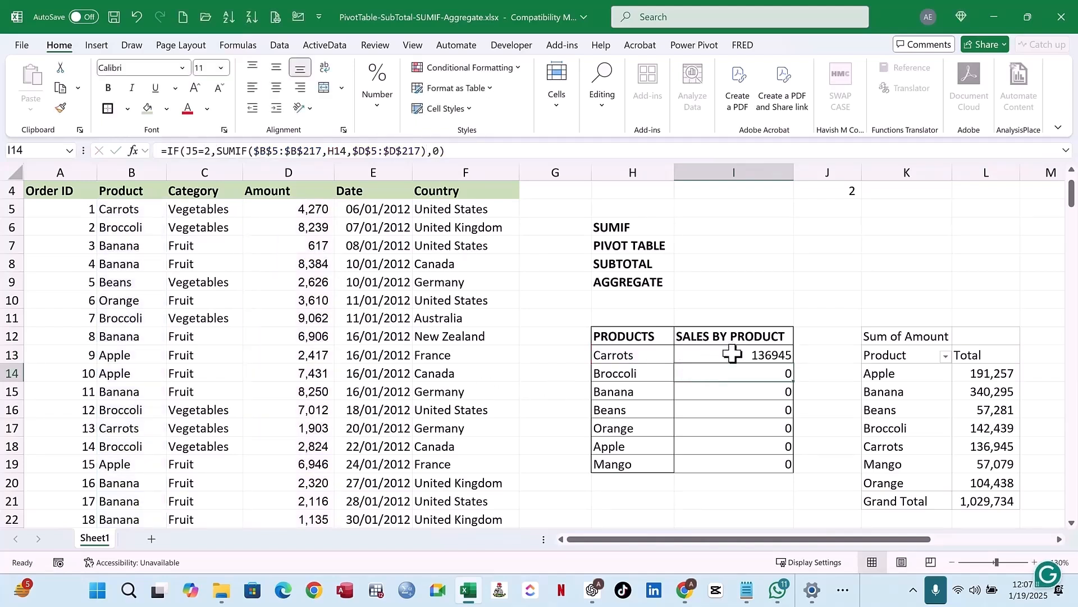
left_click(732, 354)
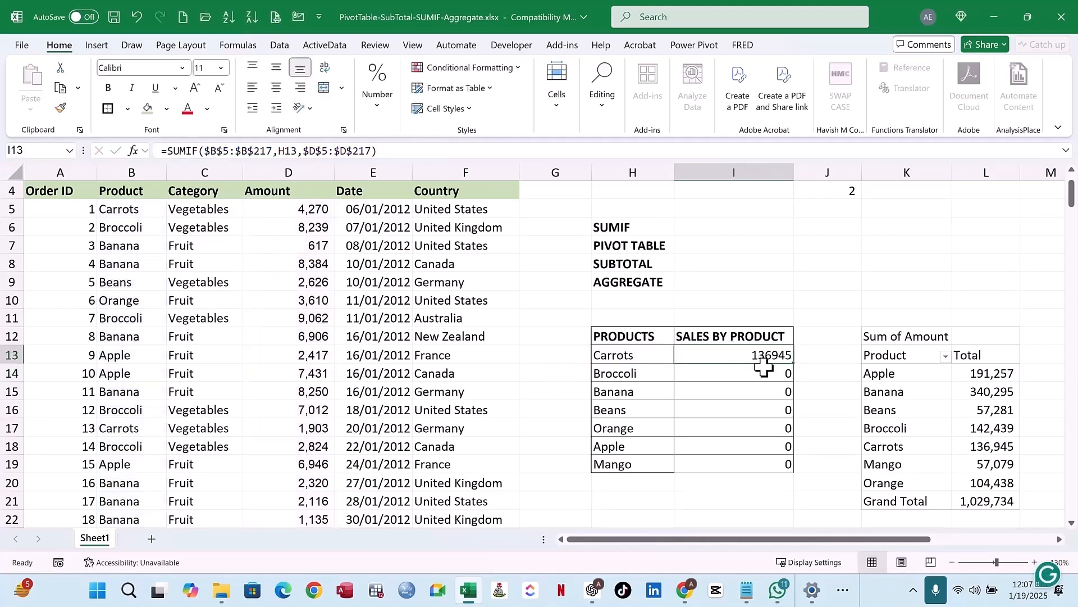
- Fill the Carrots SUMIF formula in I13 down through the Mango row
double_click(792, 363)
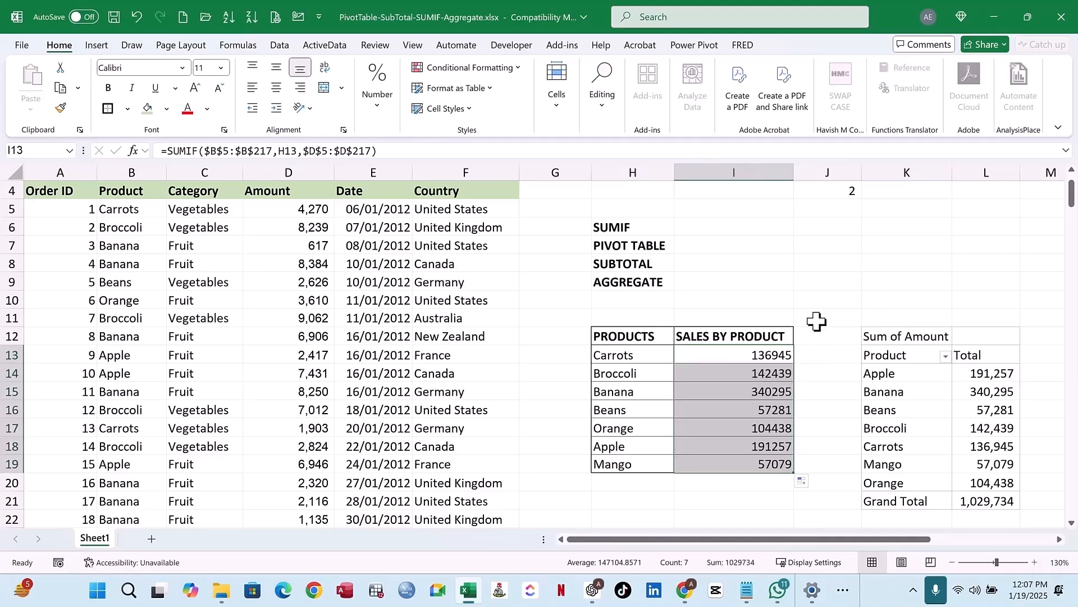
scroll(817, 321, "up", 1)
scroll(819, 310, "down", 1)
scroll(819, 310, "down", 2)
scroll(438, 320, "up", 3)
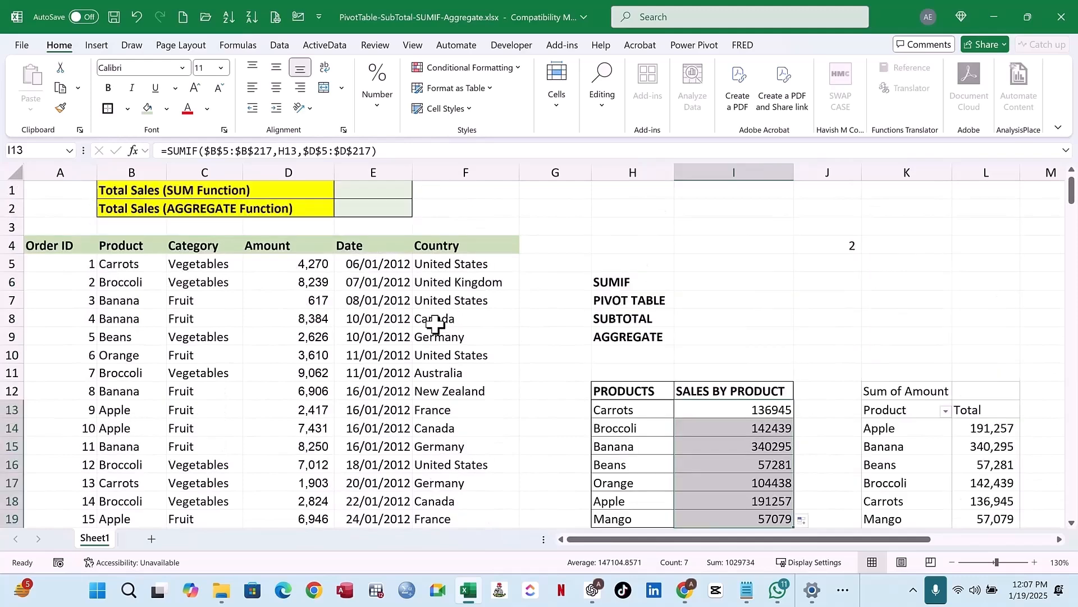
- Insert a PivotTable from the sales data Sheet1!$A$4:$F$217 on the existing worksheet at H23
left_click(110, 247)
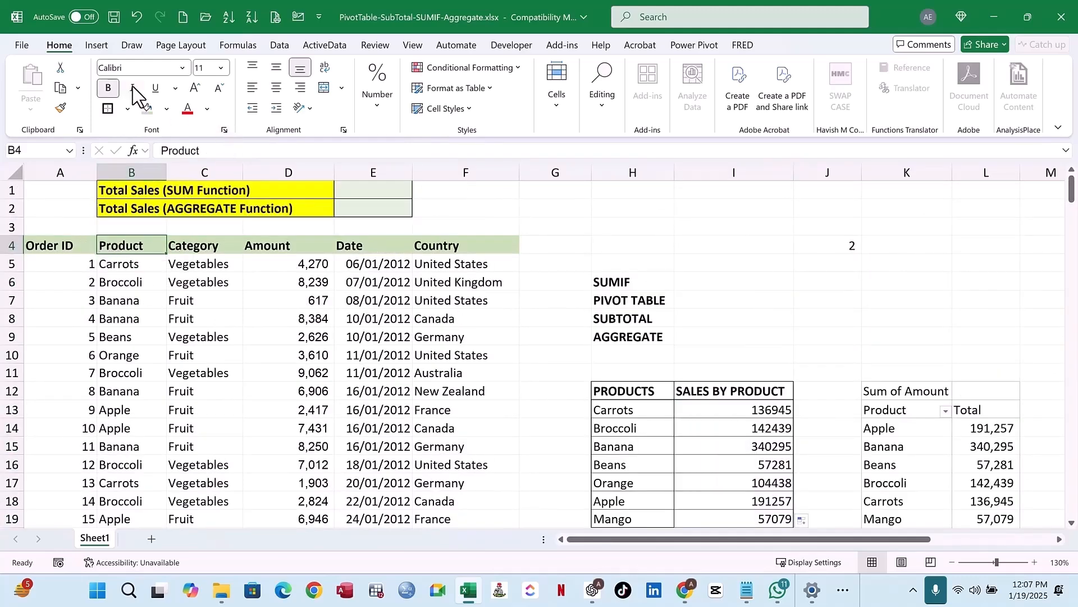
left_click(96, 44)
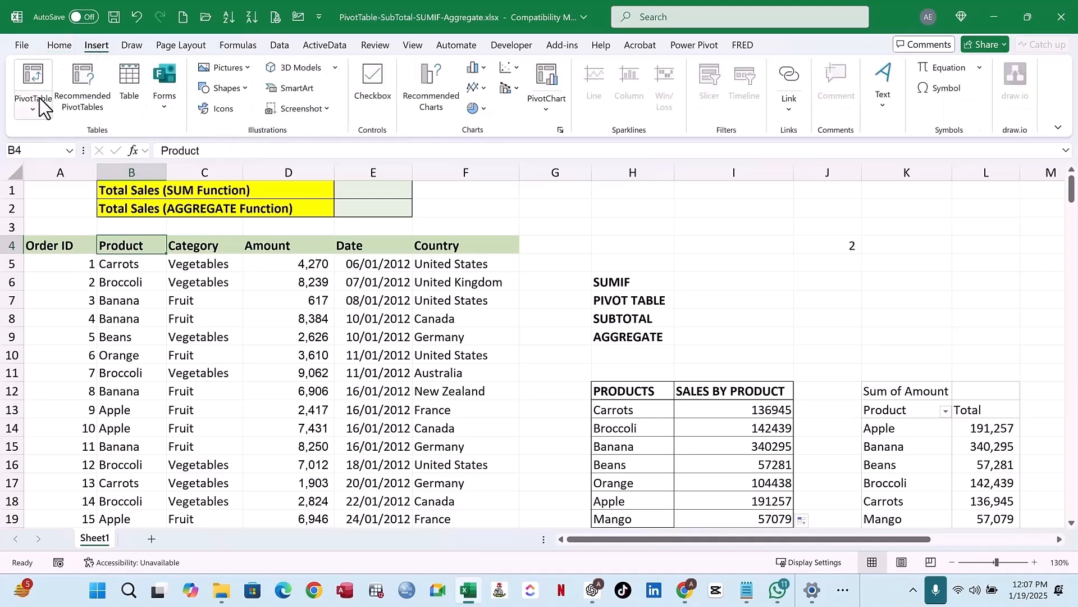
left_click(34, 107)
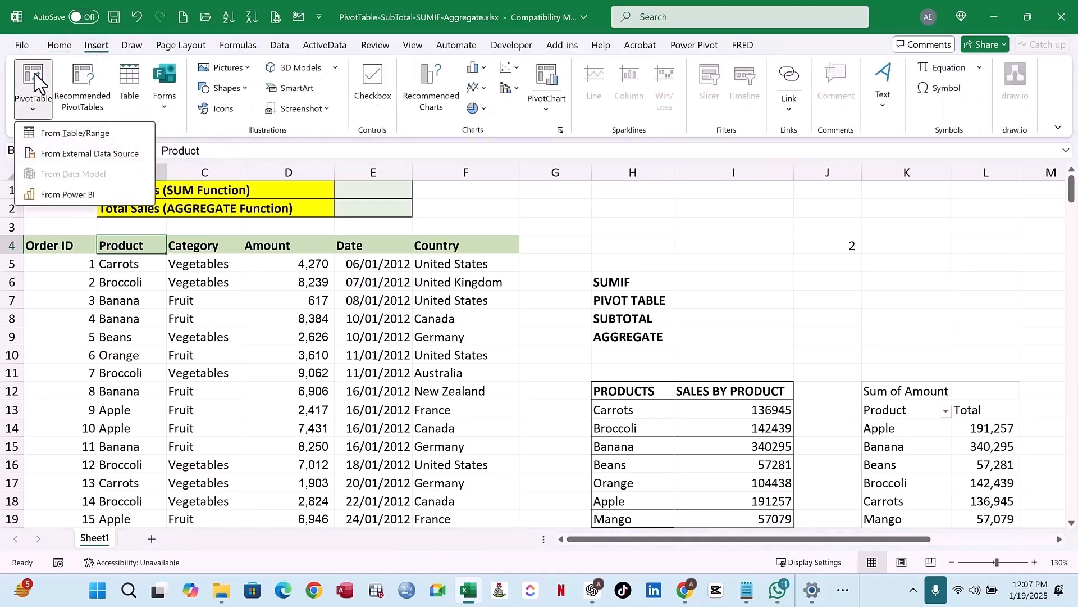
left_click(33, 81)
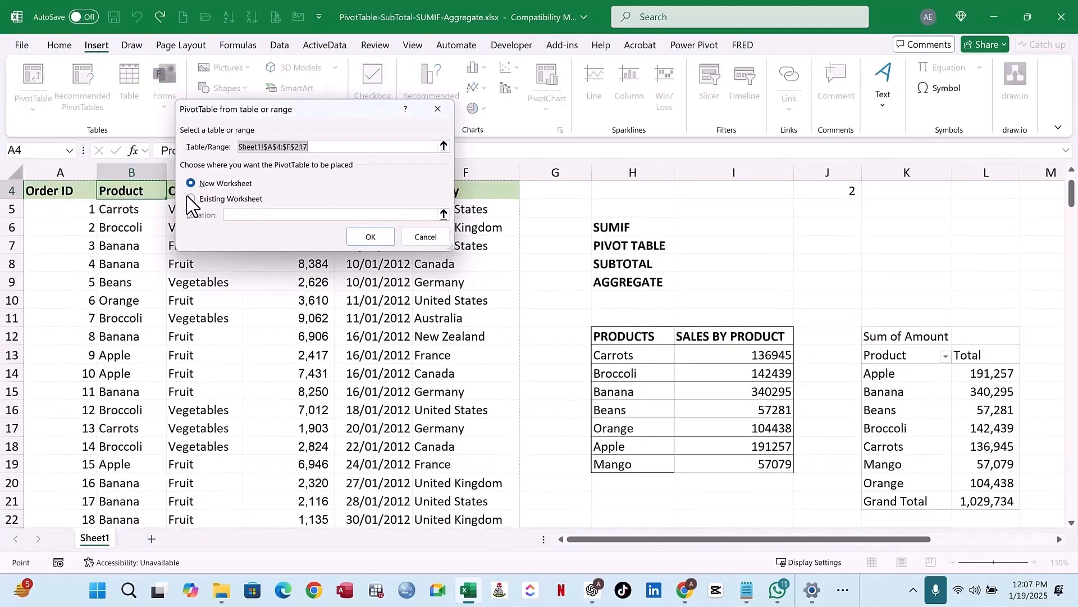
left_click(191, 199)
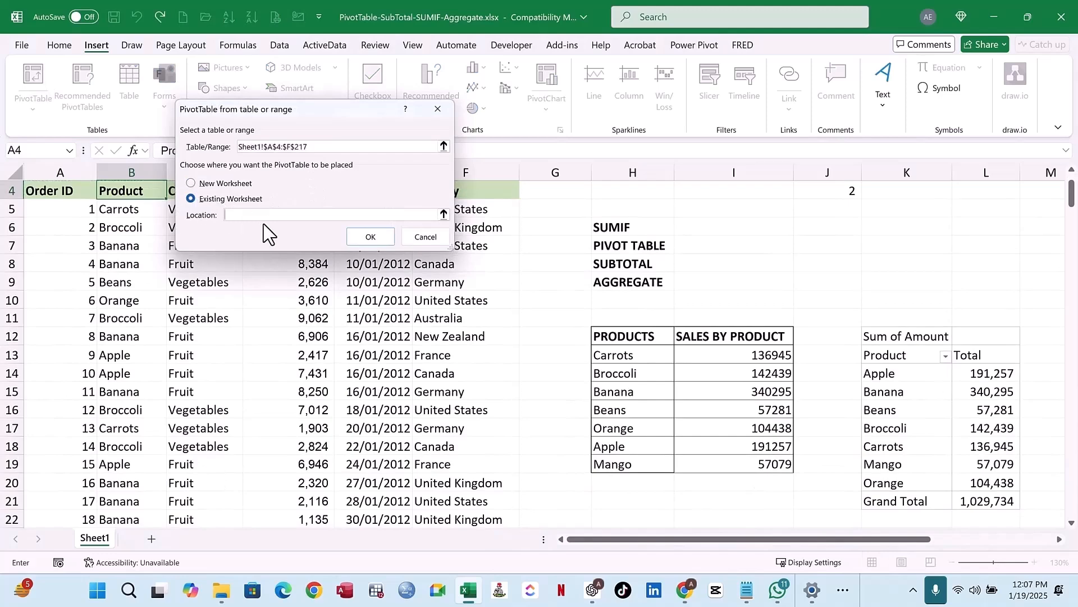
scroll(840, 364, "down", 2)
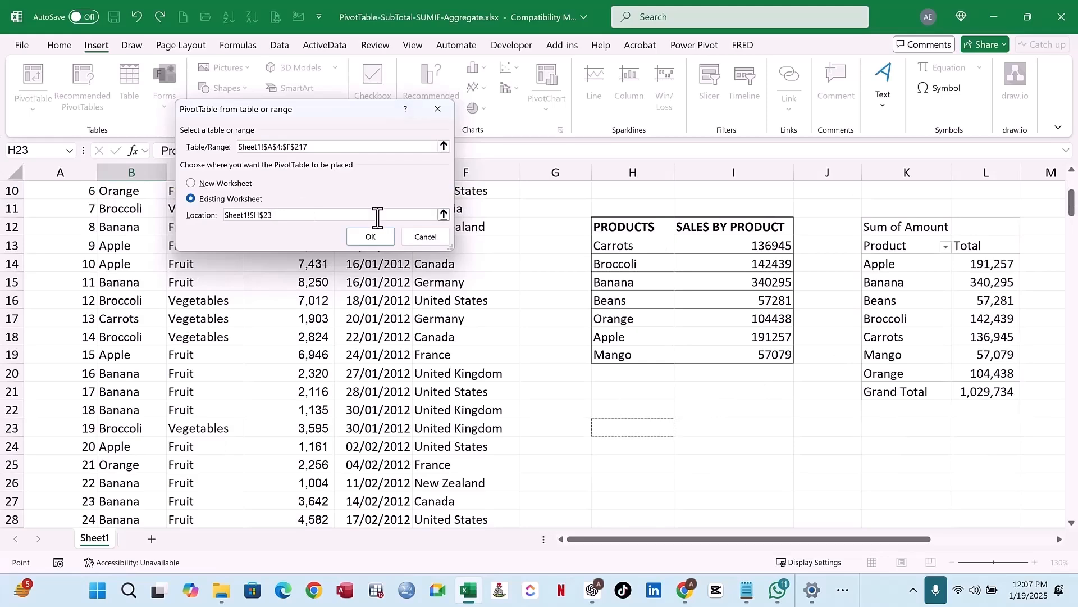
left_click(364, 239)
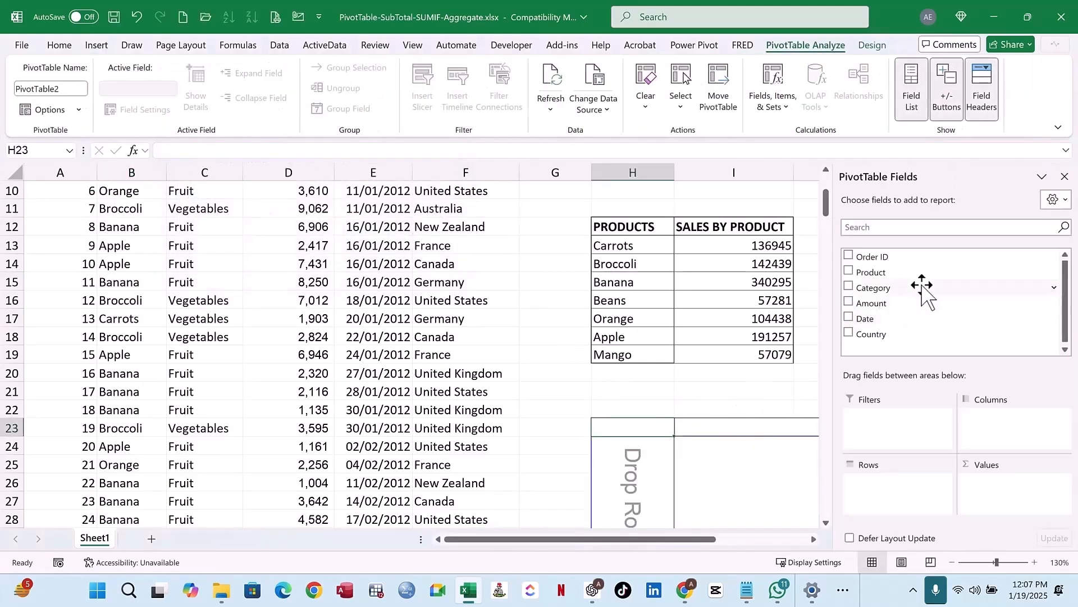
- Build the new PivotTable with Country as rows and the sum of Amount as values, and view the country totals
left_click(850, 334)
left_click(850, 302)
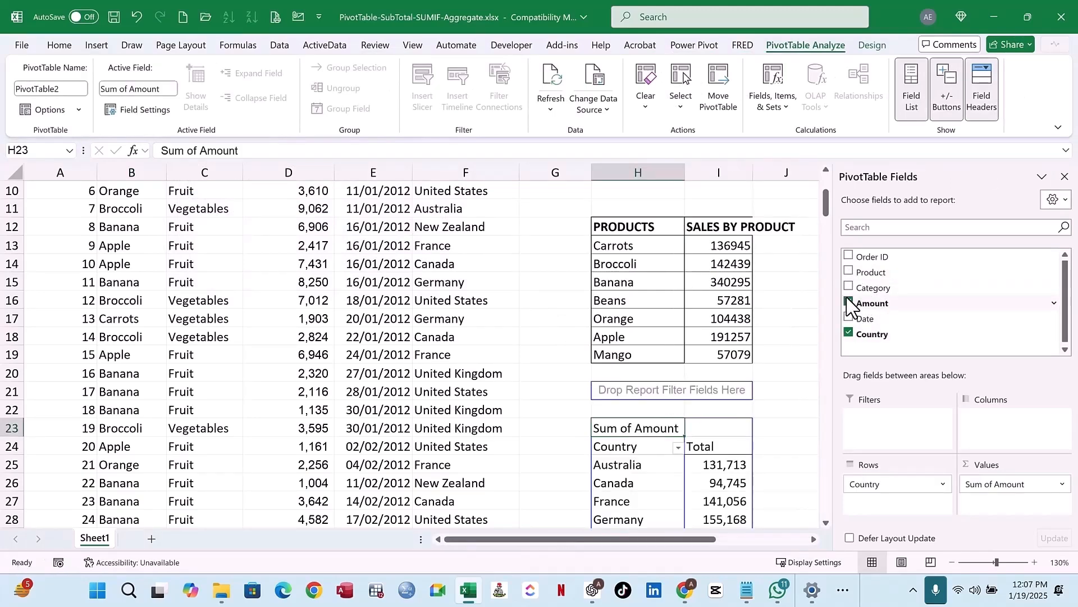
scroll(769, 381, "down", 2)
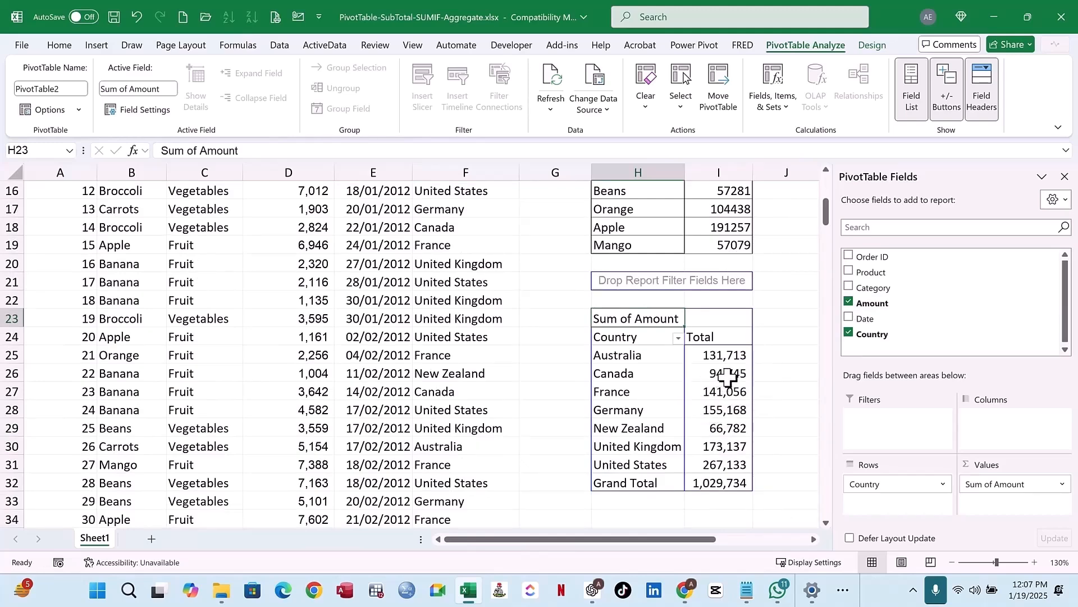
mouse_move(729, 377)
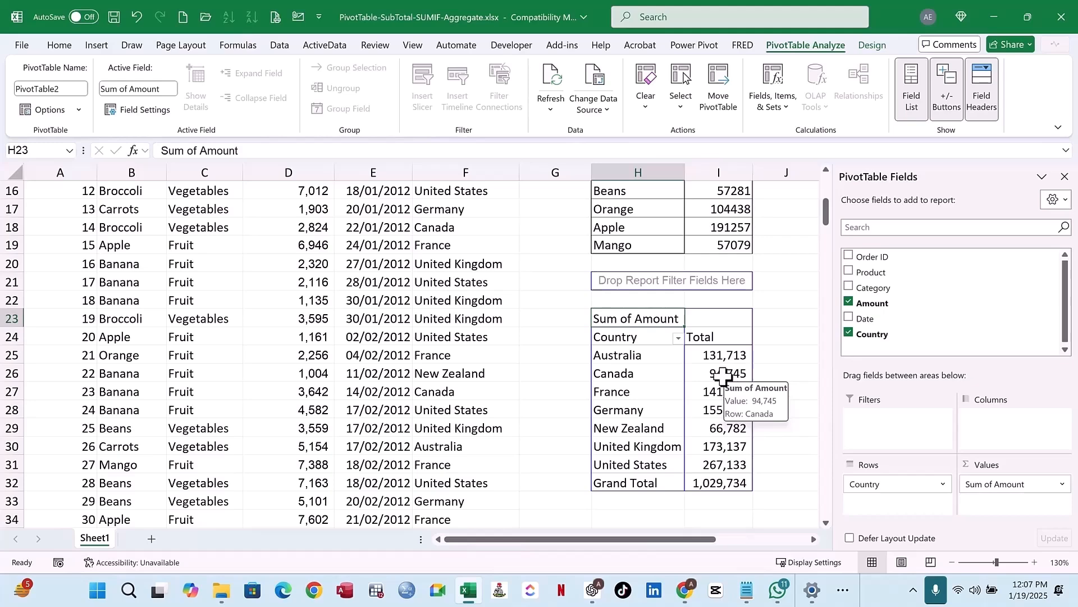
scroll(725, 375, "down", 2)
scroll(724, 373, "up", 1)
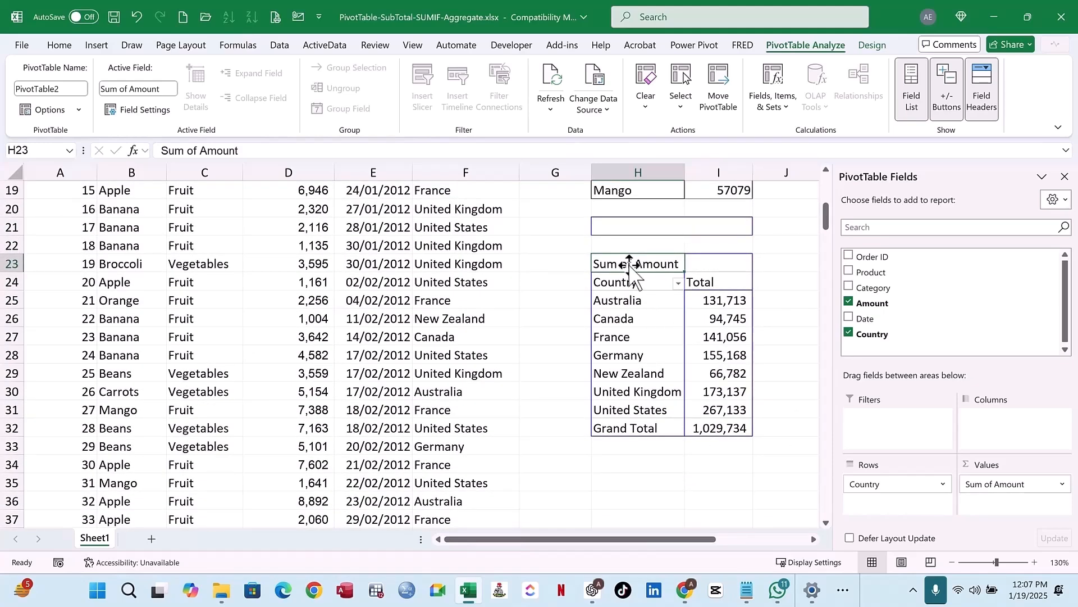
- Add Product to the columns of the country PivotTable and look across to its Grand Total column
left_click(636, 303)
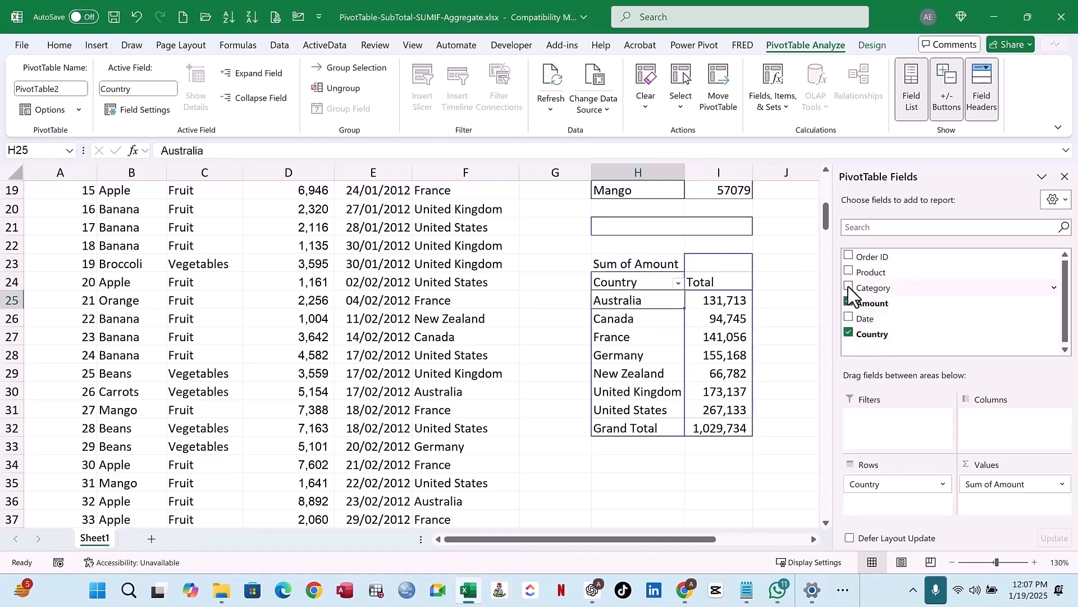
left_click(813, 539)
left_click(813, 539)
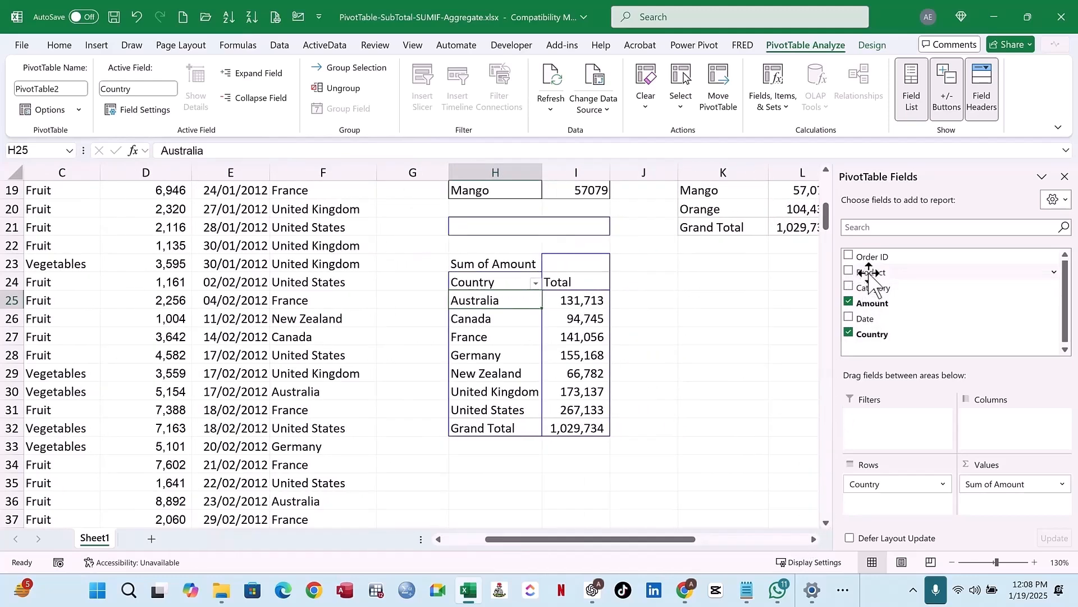
left_click_drag(870, 279, 998, 431)
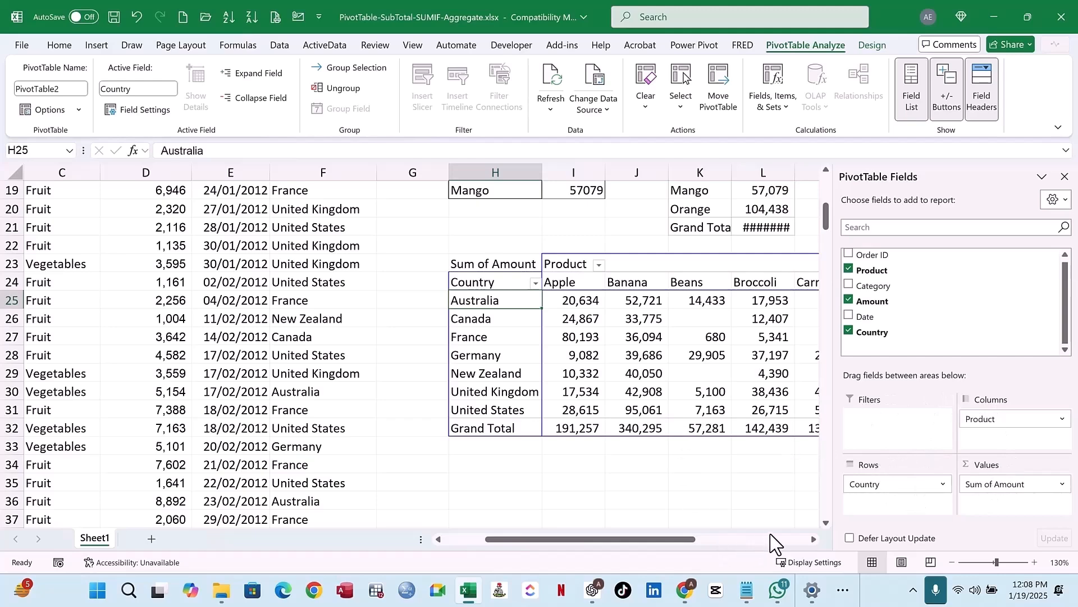
left_click(813, 539)
left_click(812, 539)
left_click(813, 539)
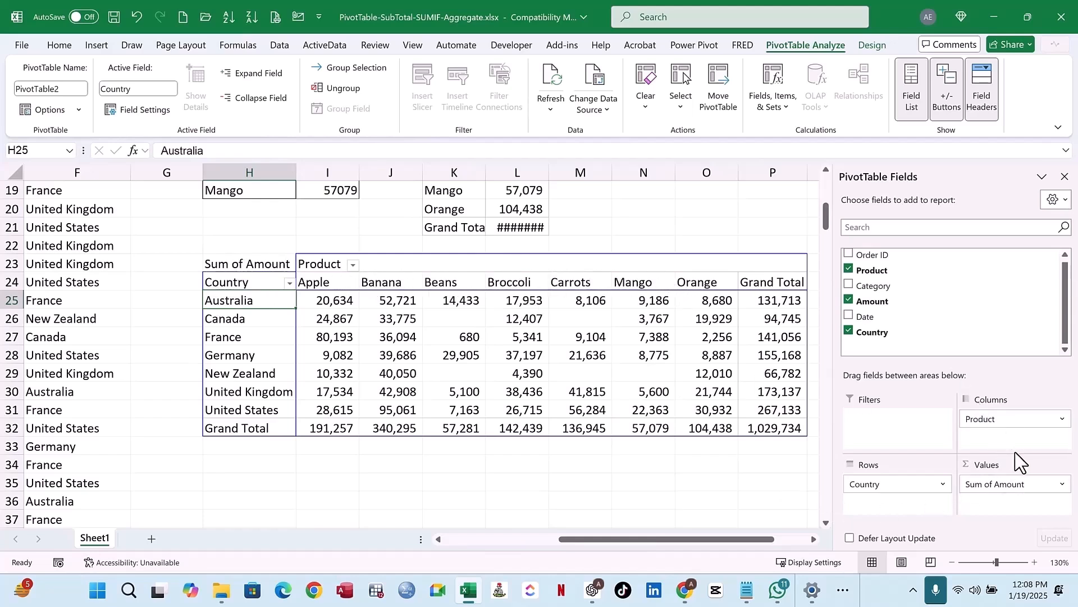
- Add Category as a report filter to the country and product PivotTable
left_click_drag(1011, 421, 720, 447)
left_click_drag(879, 290, 898, 423)
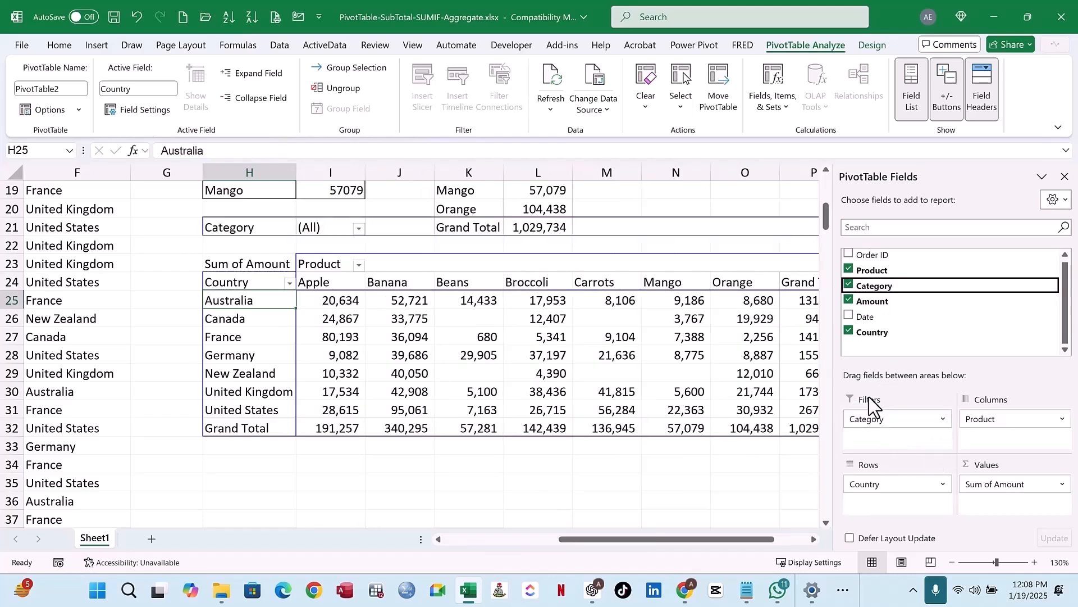
scroll(290, 290, "up", 1)
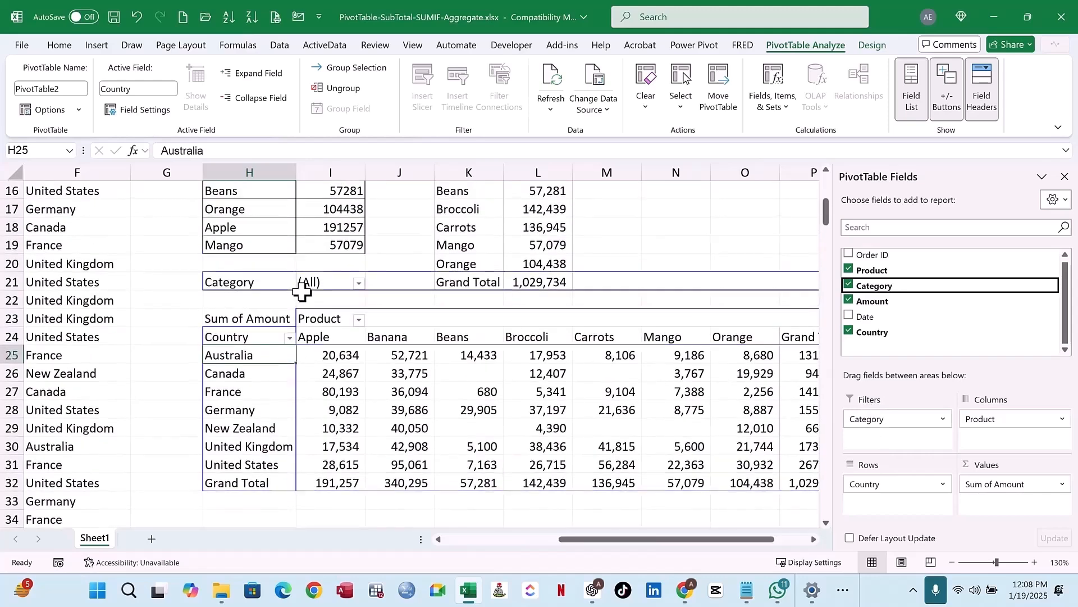
- Filter the country PivotTable by the Fruit and Vegetables categories in turn, and reset the Category filter to (All)
left_click(359, 283)
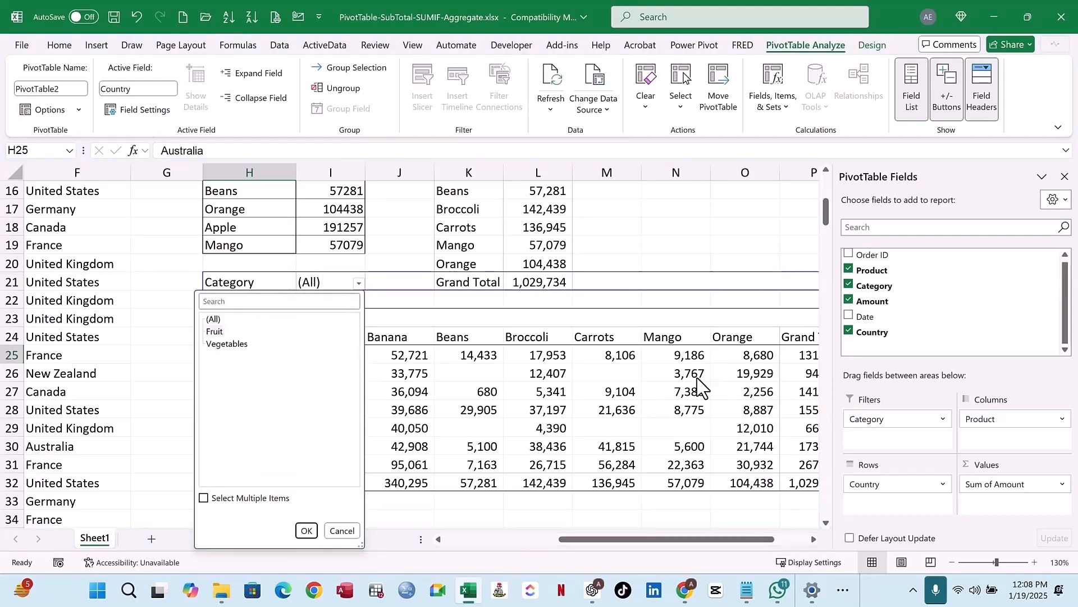
left_click(306, 530)
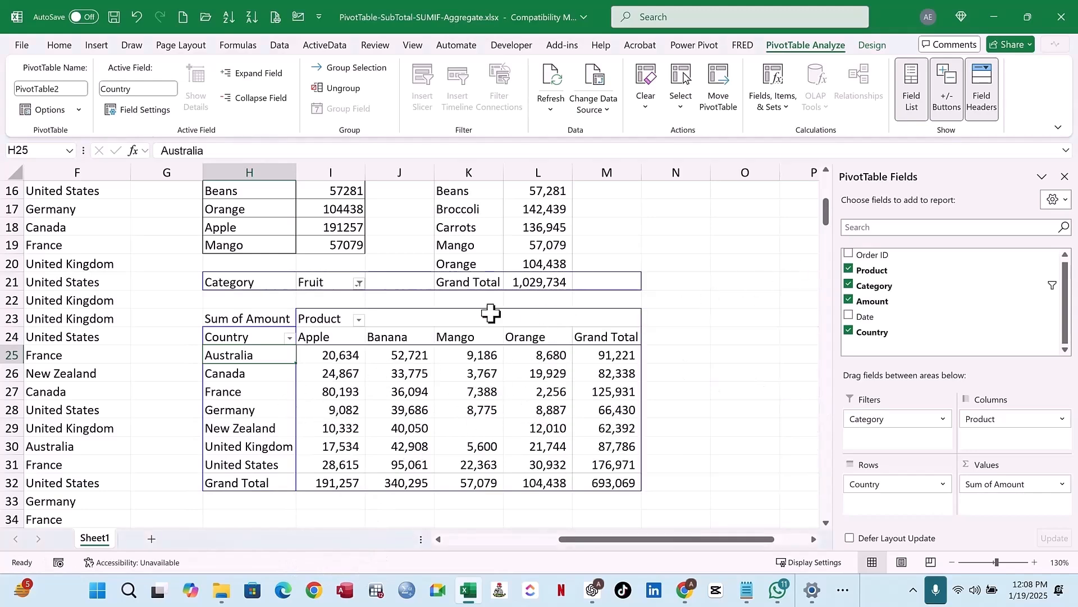
left_click(359, 284)
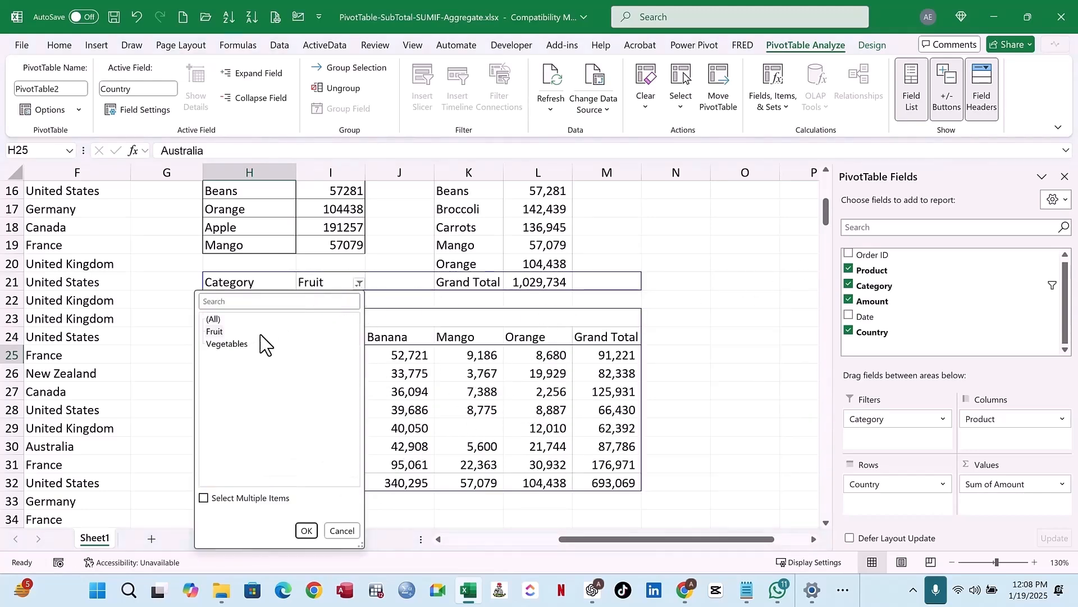
left_click(243, 344)
left_click(308, 530)
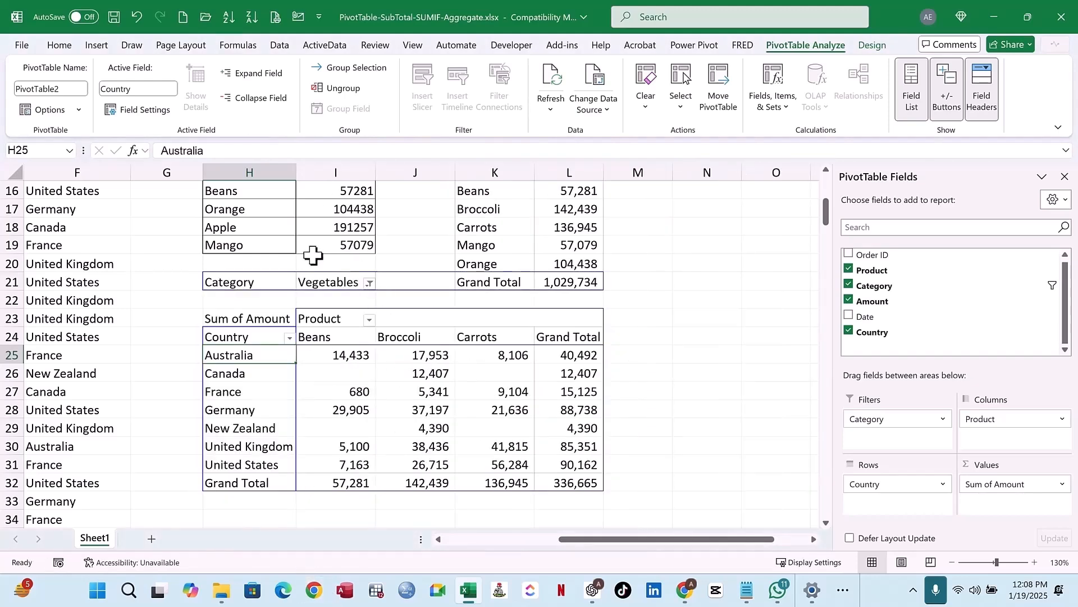
left_click(369, 284)
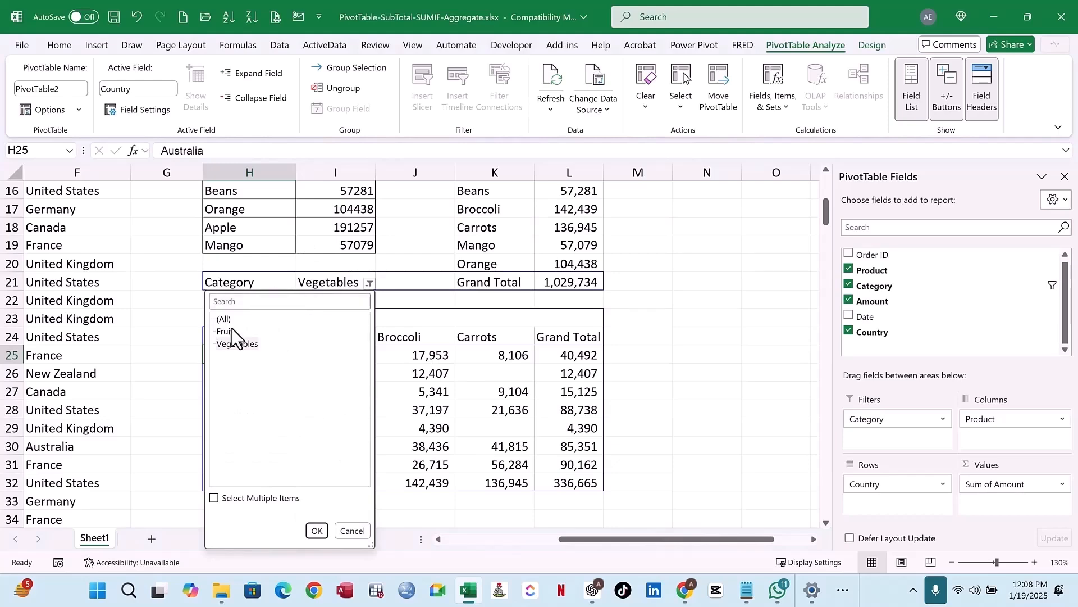
left_click(317, 531)
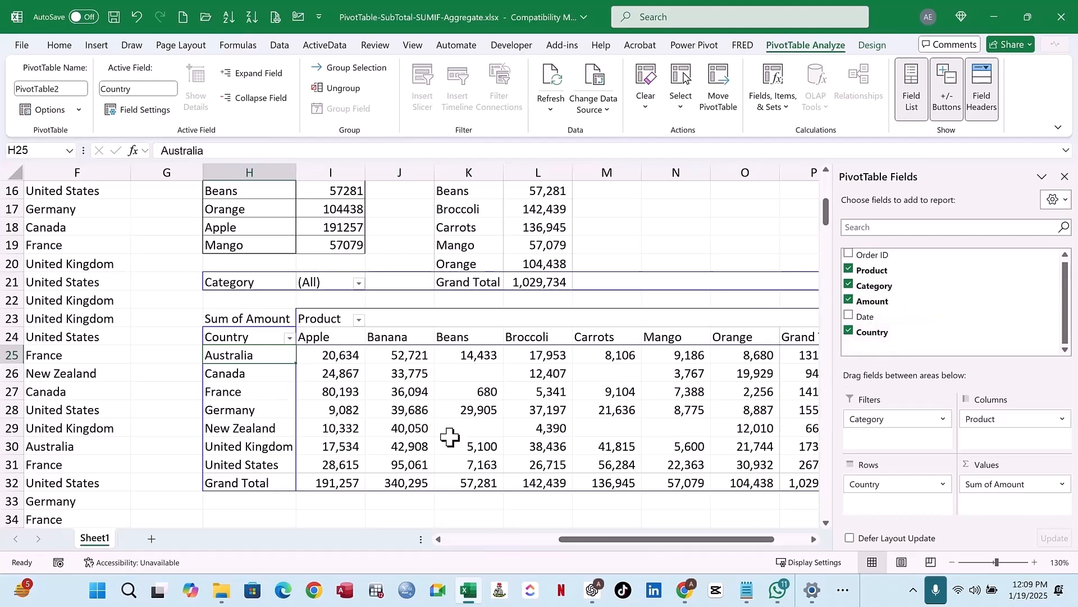
scroll(449, 437, "down", 2)
scroll(469, 408, "up", 5)
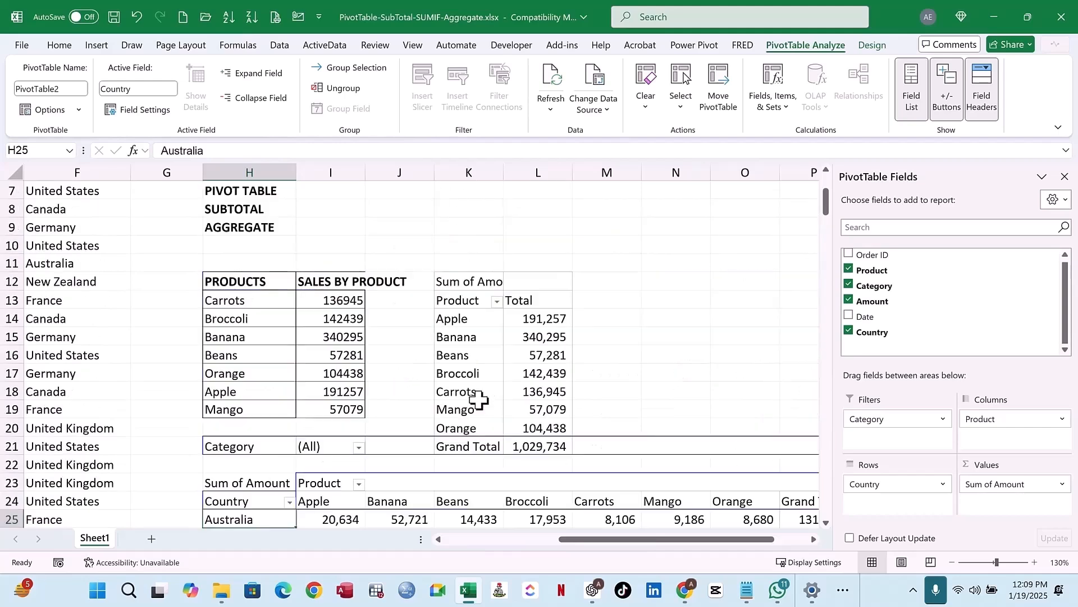
scroll(347, 288, "up", 1)
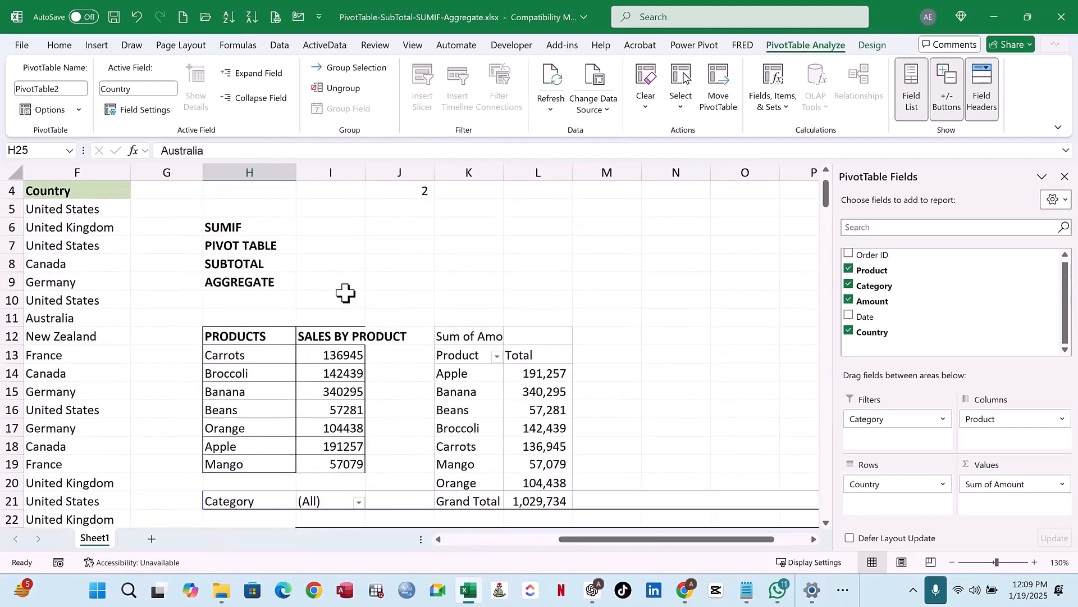
left_click(247, 247)
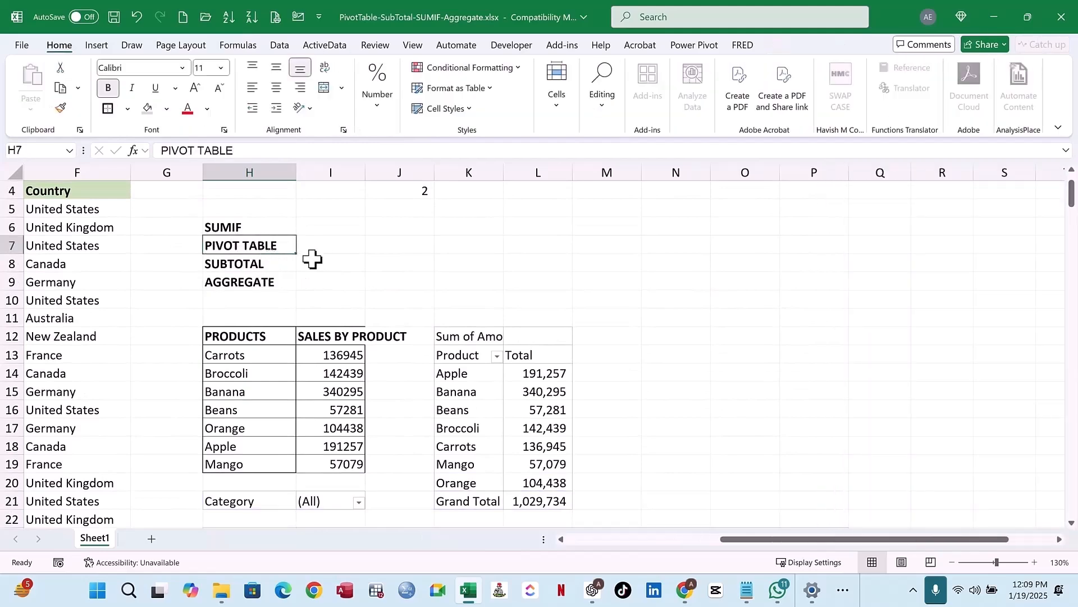
left_click(400, 242)
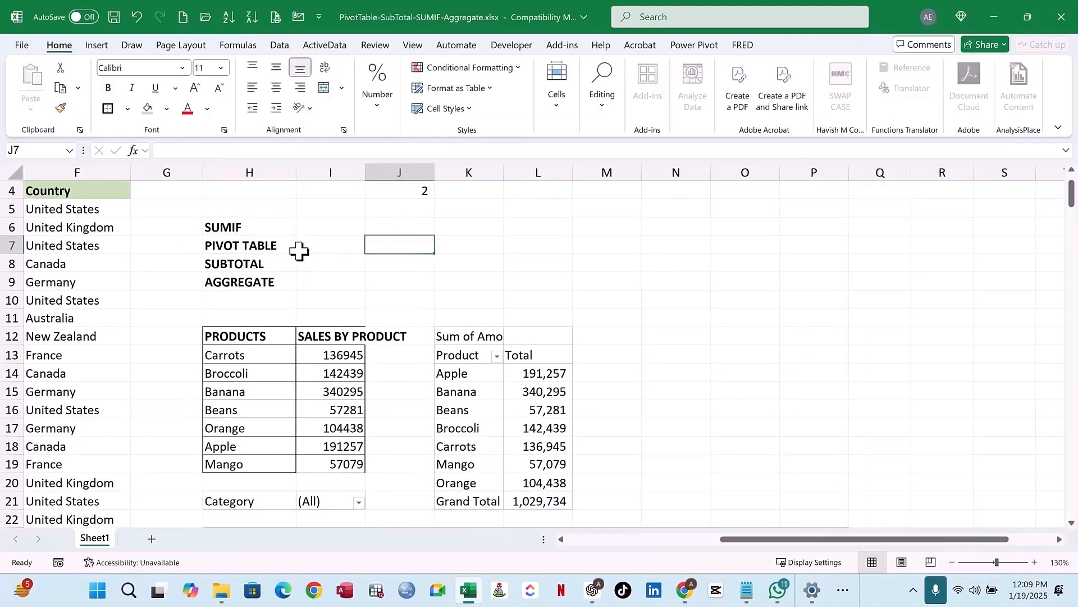
left_click(275, 247)
left_click(393, 247)
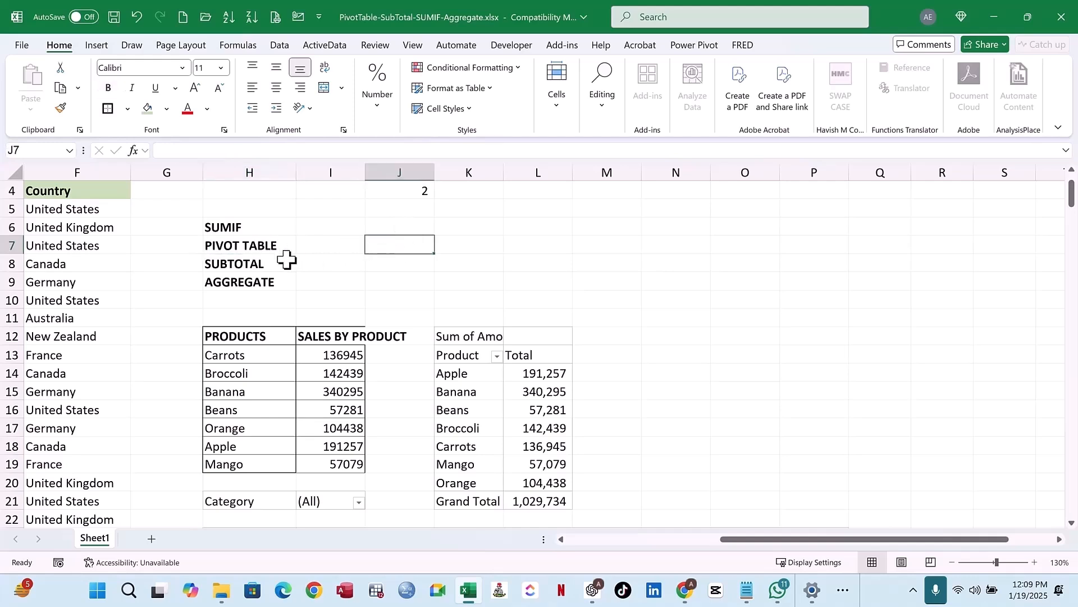
left_click(261, 247)
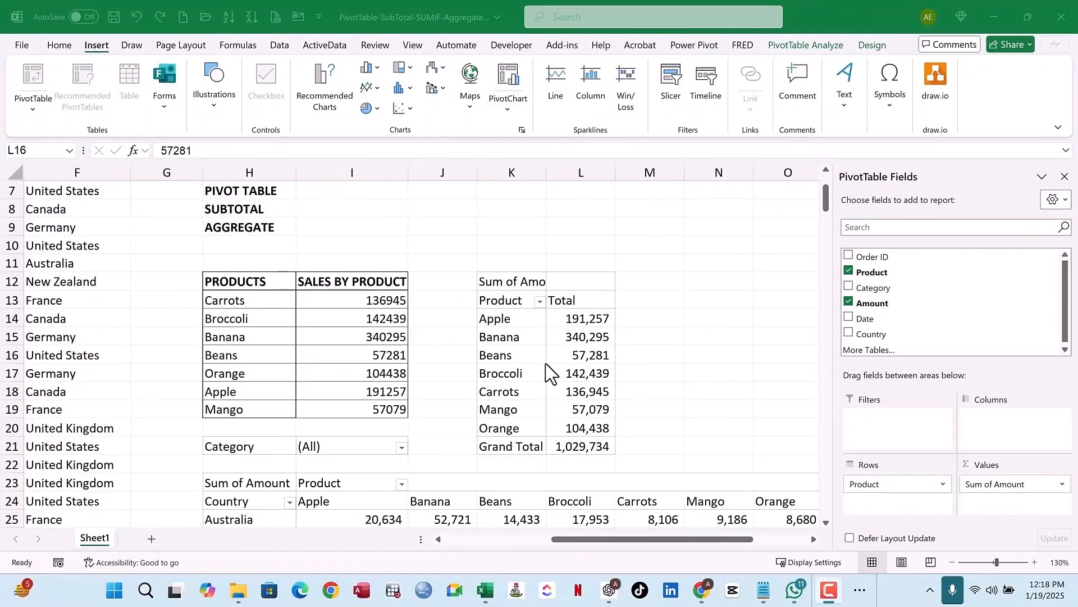
- Insert a pie PivotChart based on the PivotTable of total amounts by product
left_click(509, 337)
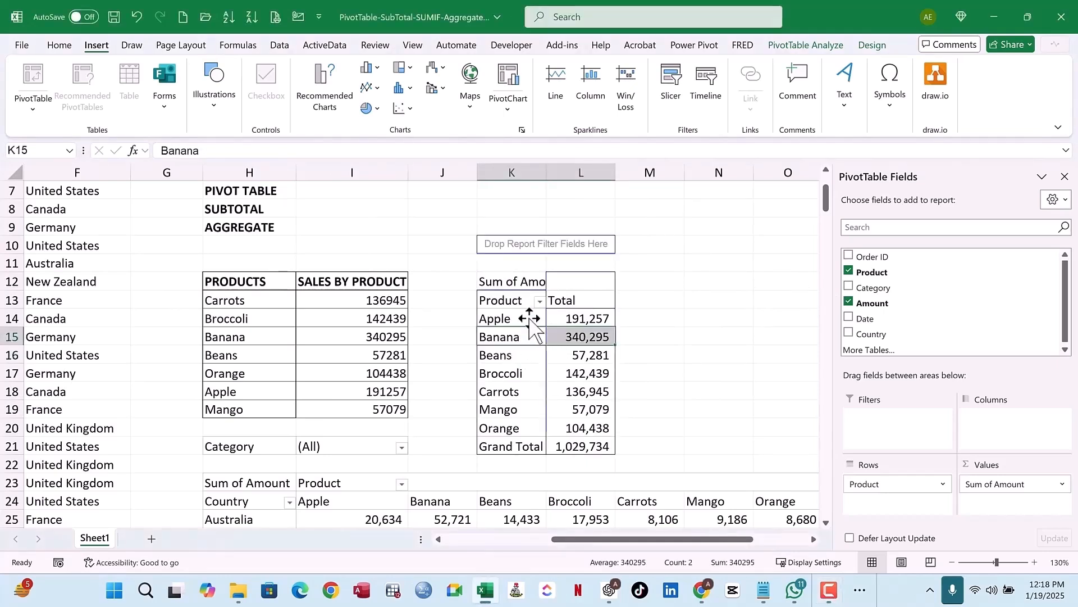
left_click(568, 337)
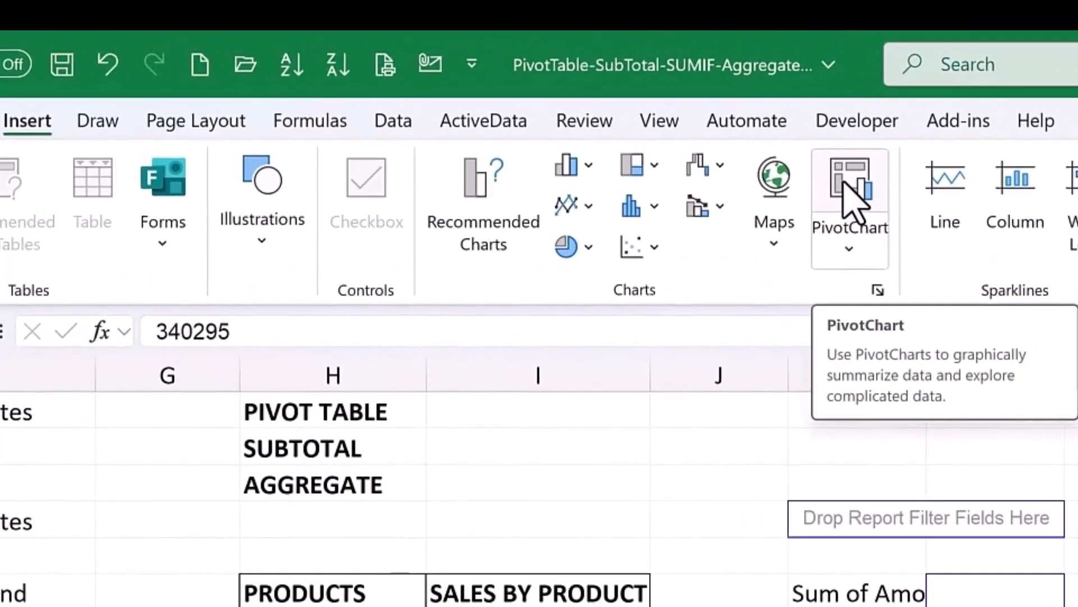
left_click(757, 158)
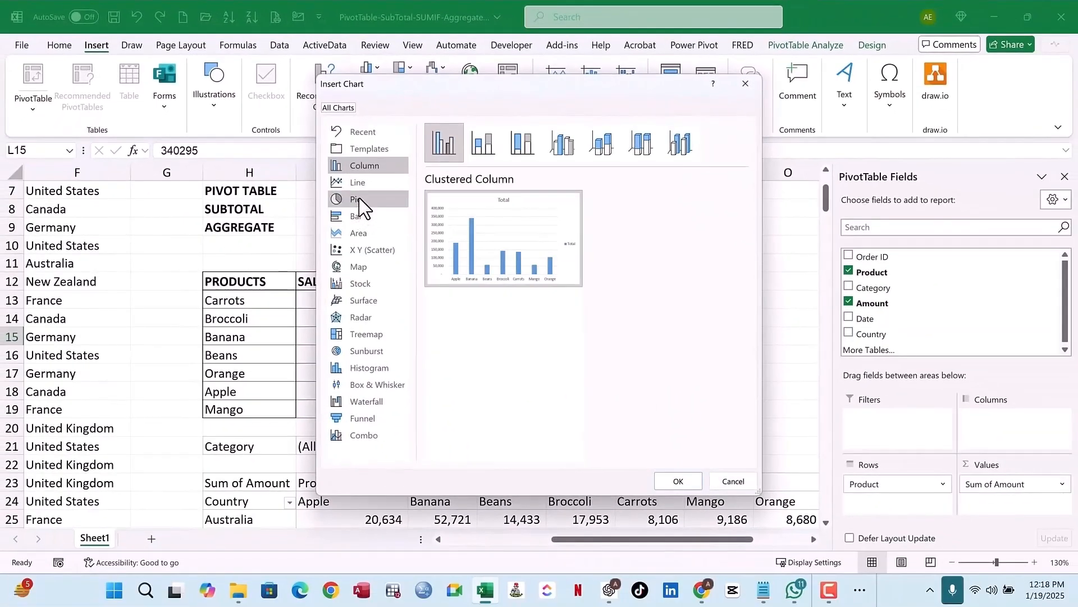
left_click(359, 200)
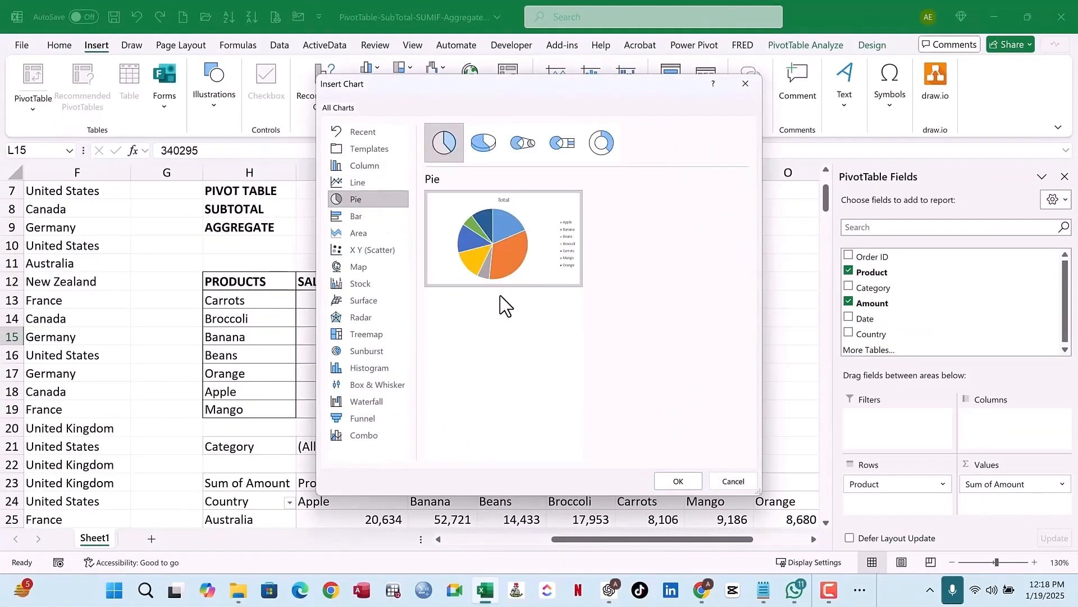
left_click(679, 481)
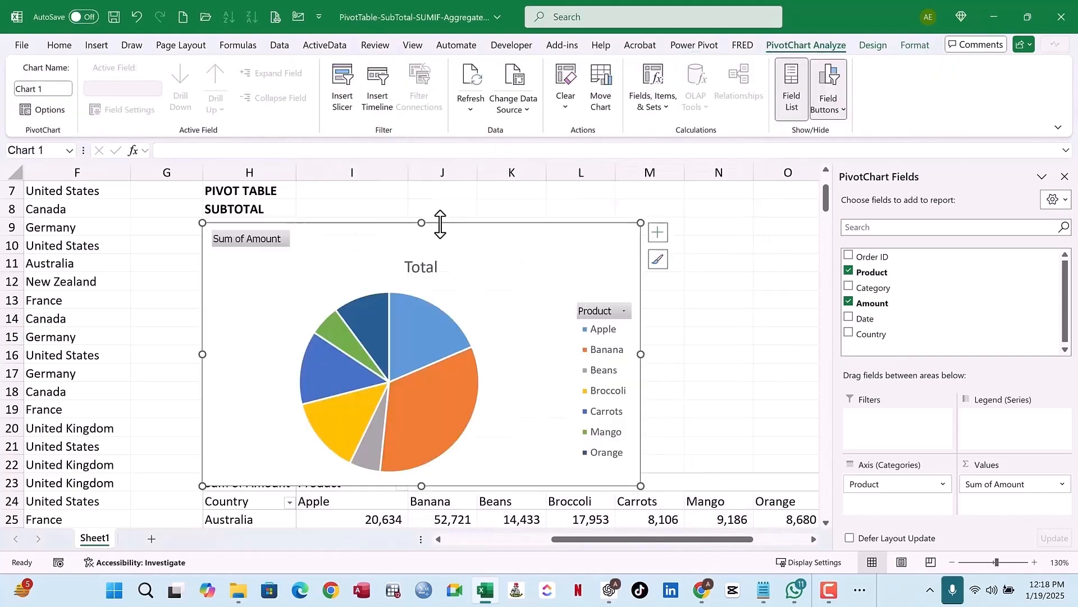
- Place the pie chart beside the product PivotTable and shorten it to end above the country PivotTable's product headings
left_click_drag(452, 241, 554, 214)
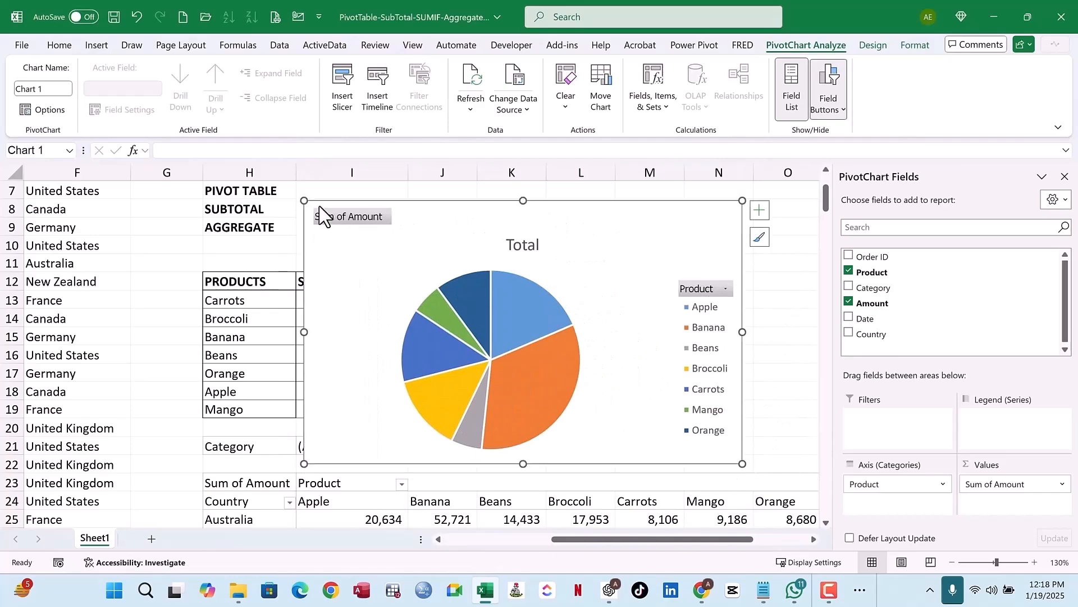
left_click_drag(352, 225, 773, 300)
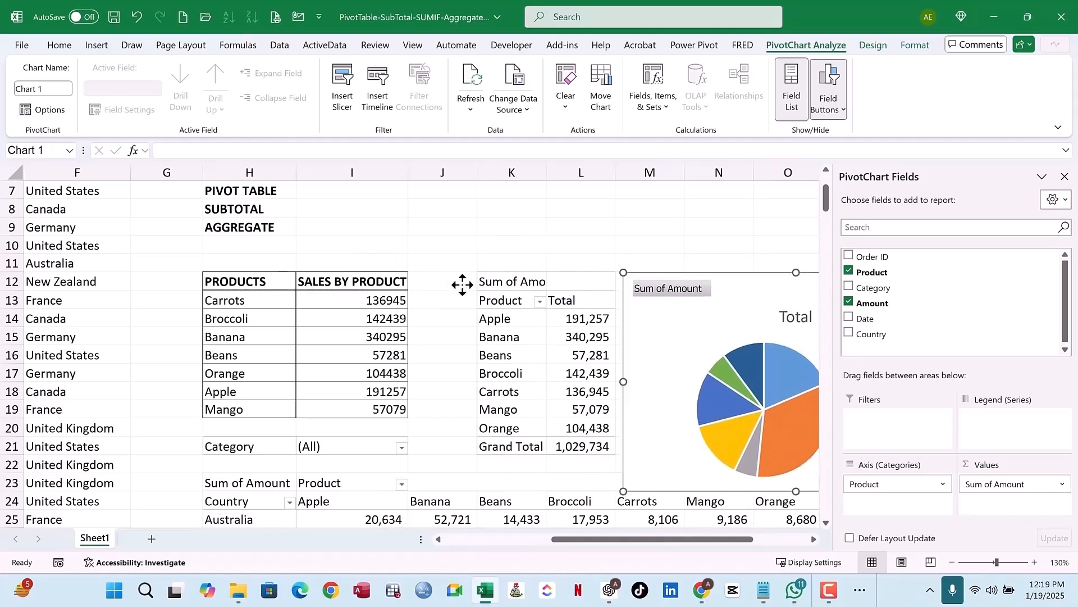
scroll(423, 305, "down", 3)
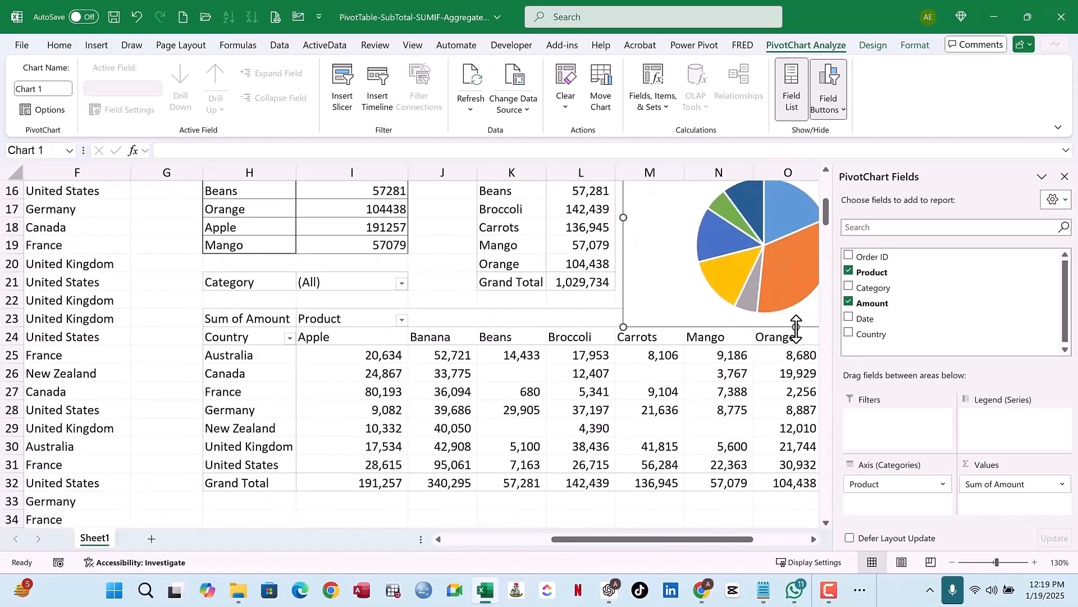
left_click_drag(797, 325, 796, 320)
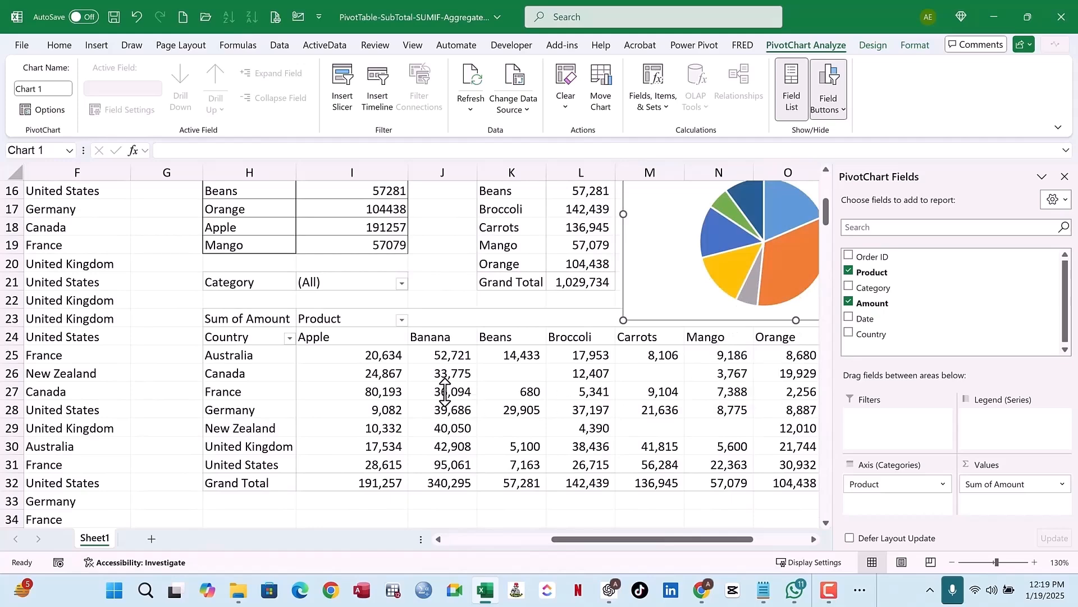
scroll(444, 392, "up", 5)
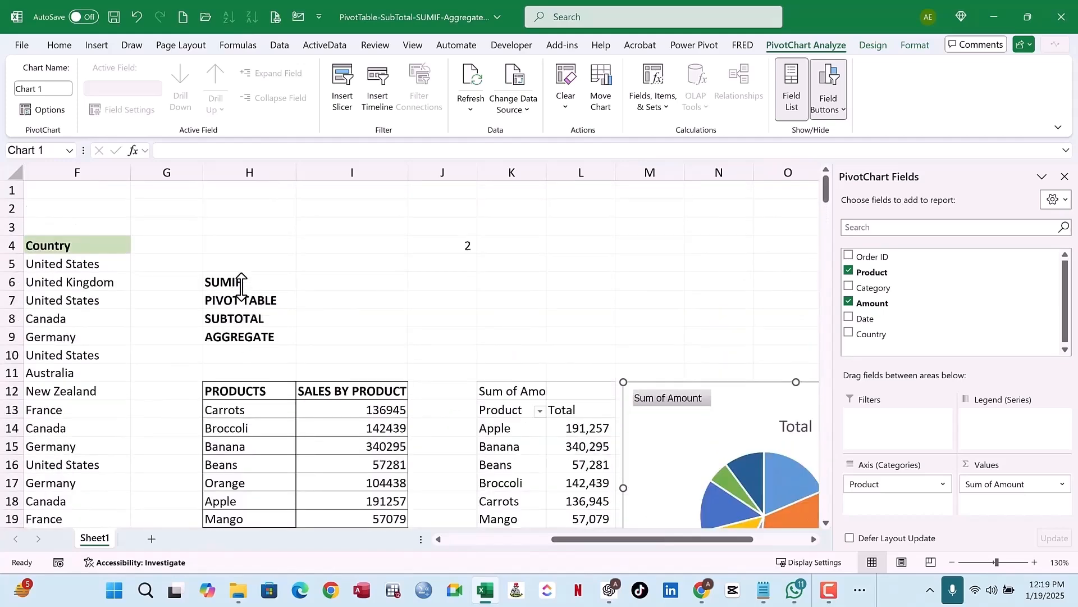
left_click(242, 283)
left_click(250, 300)
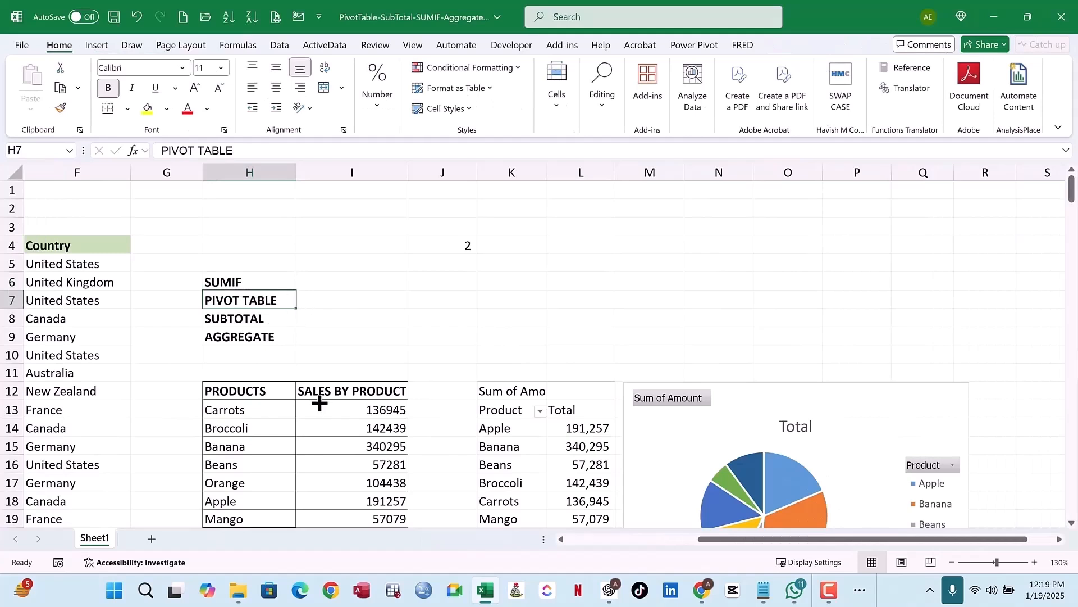
left_click(254, 324)
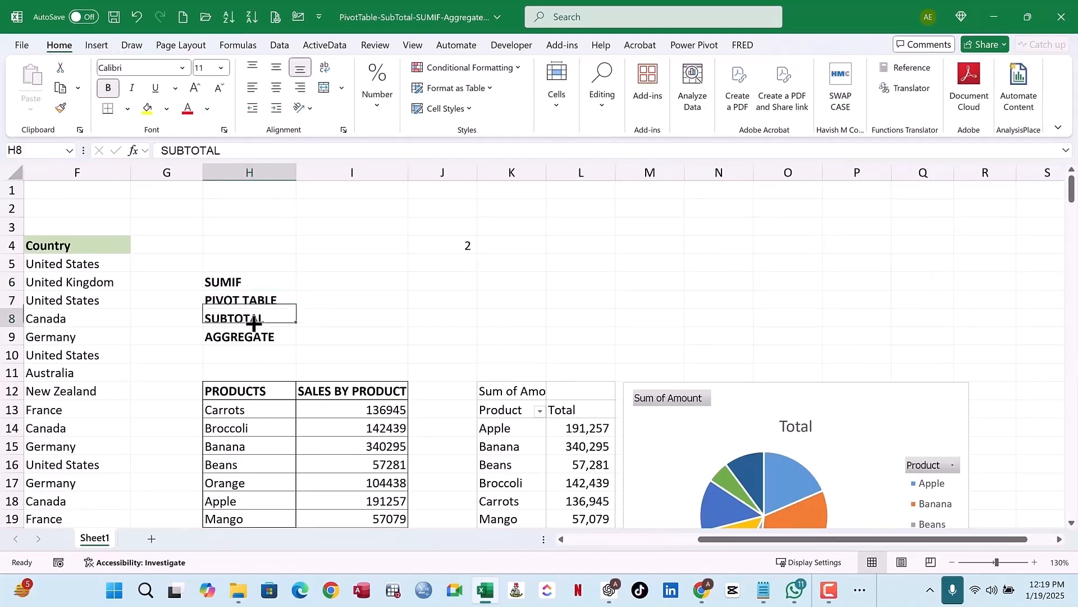
- Copy the whole sales dataset, from Order ID to Country with all its rows, into cell A1 of a new sheet
left_click(575, 535)
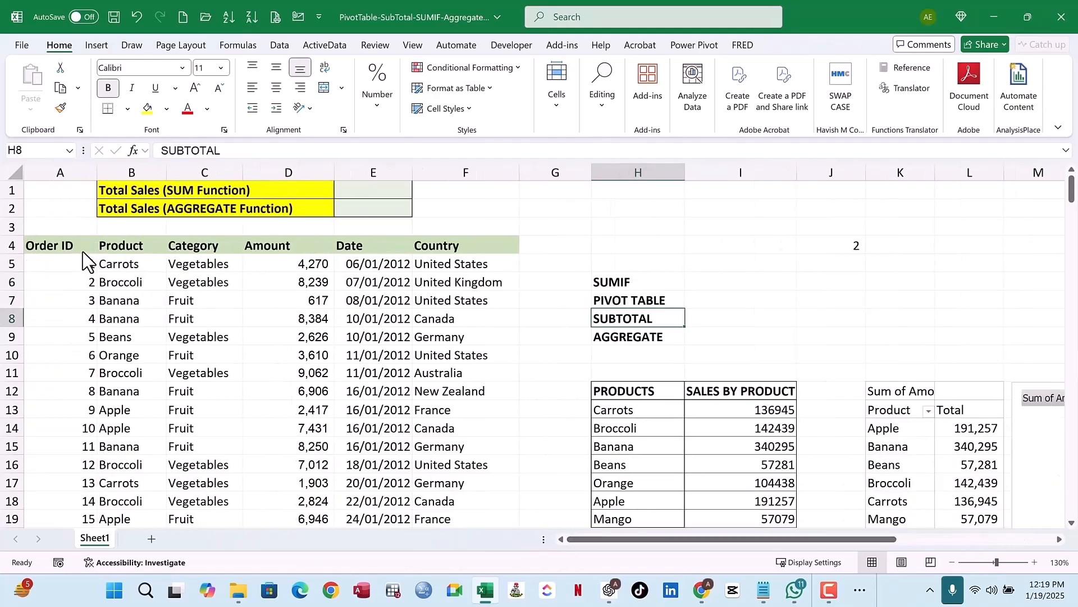
left_click(66, 248)
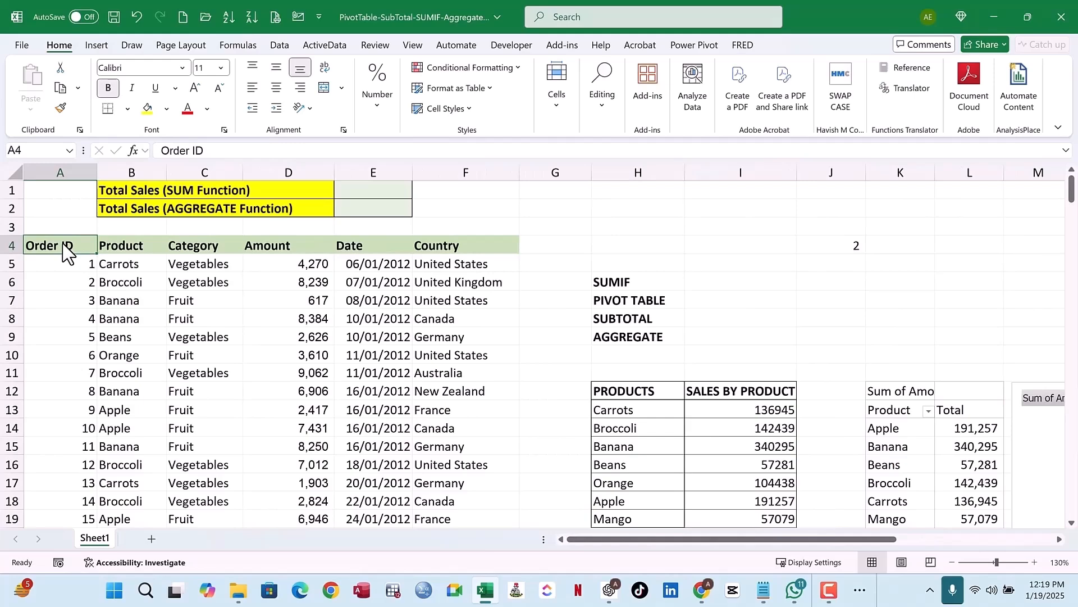
key("ctrl+shift+Right")
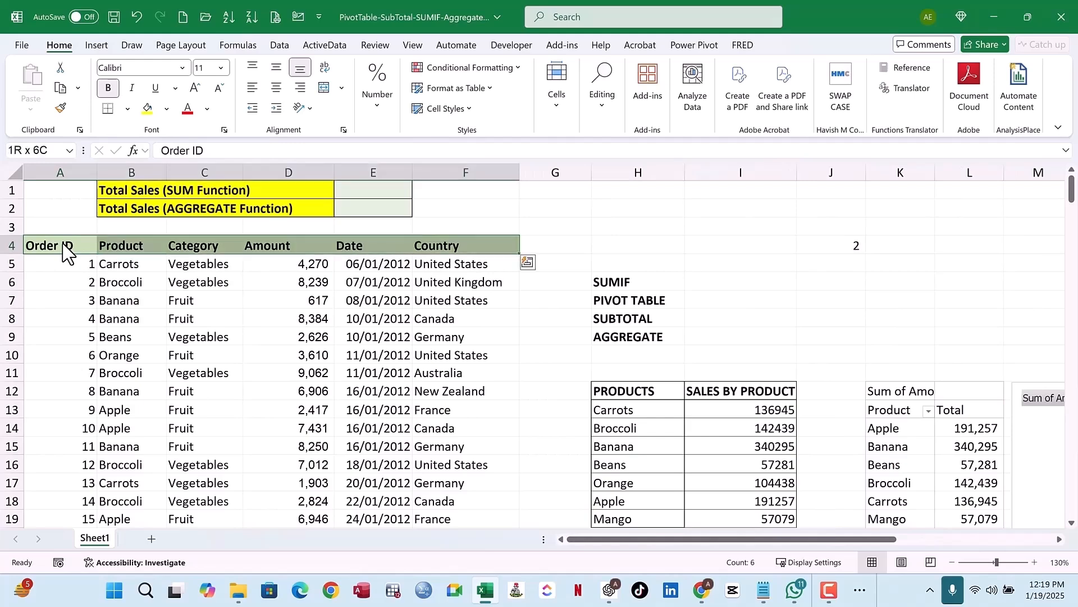
key("ctrl+shift+Down")
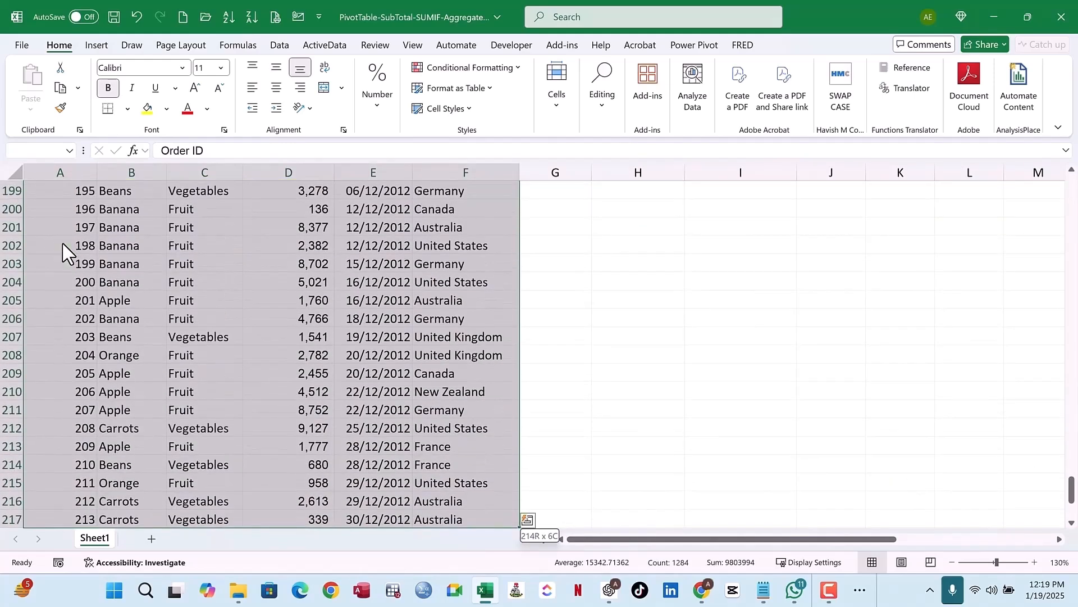
left_click(60, 89)
scroll(133, 466, "up", 20)
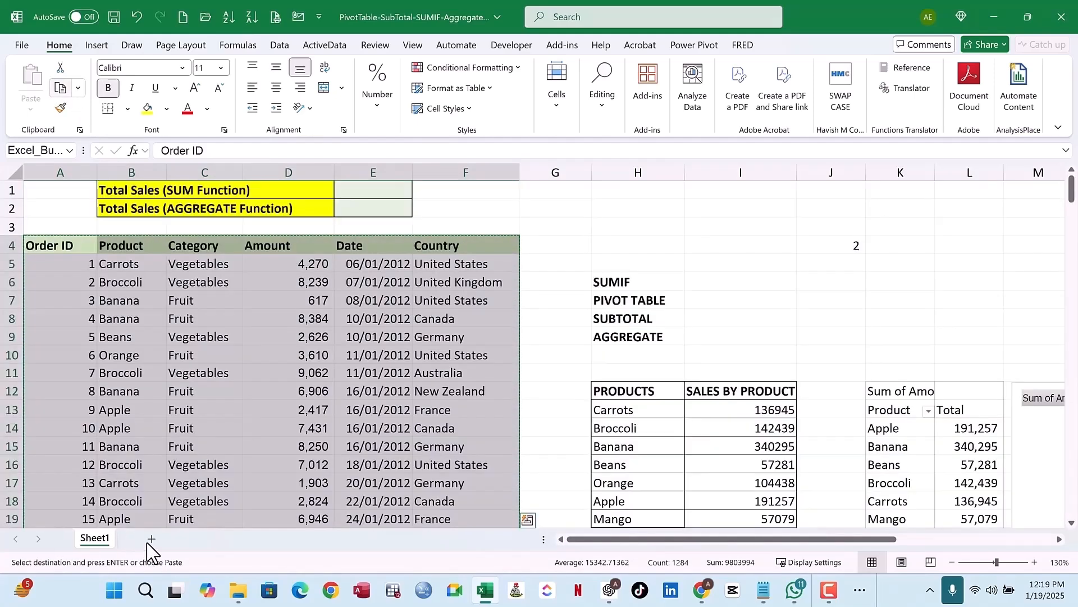
left_click(151, 539)
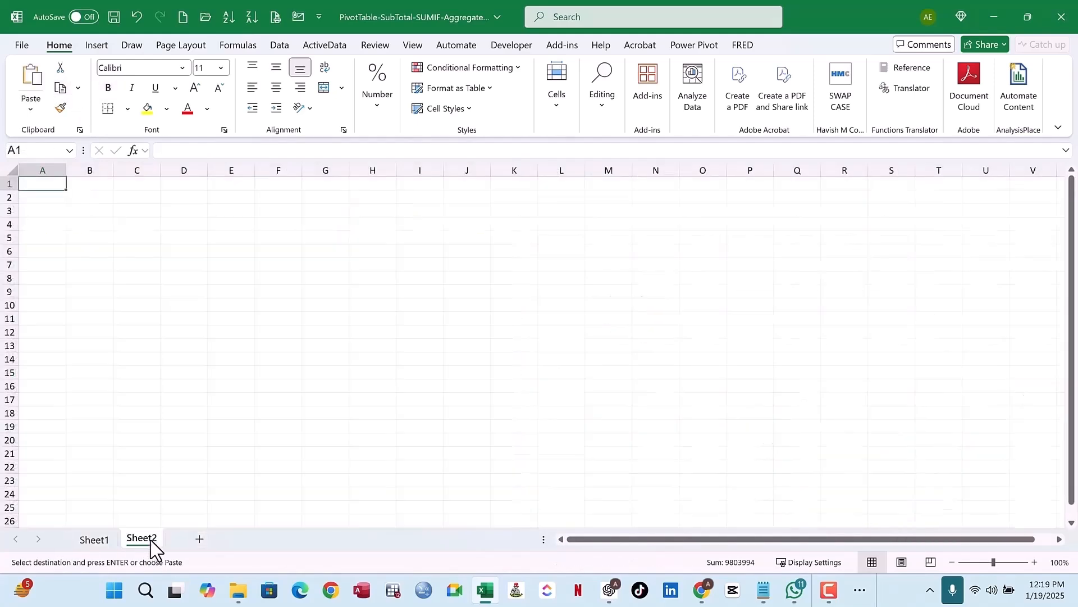
left_click(31, 77)
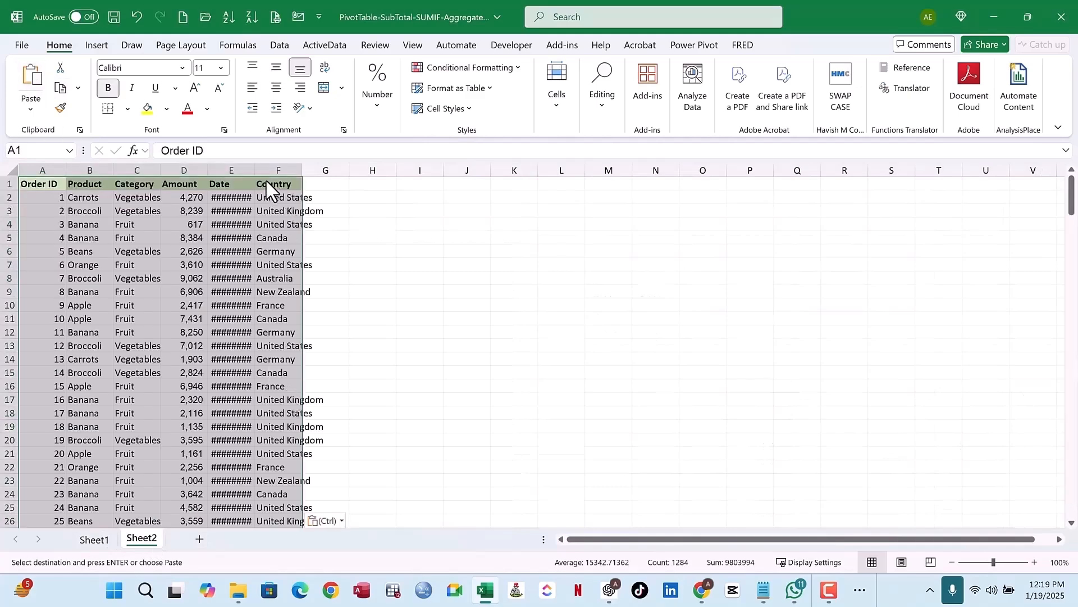
- Autofit the Date and Country columns of the copied data, and widen the Date, Product and Category columns further
double_click(255, 175)
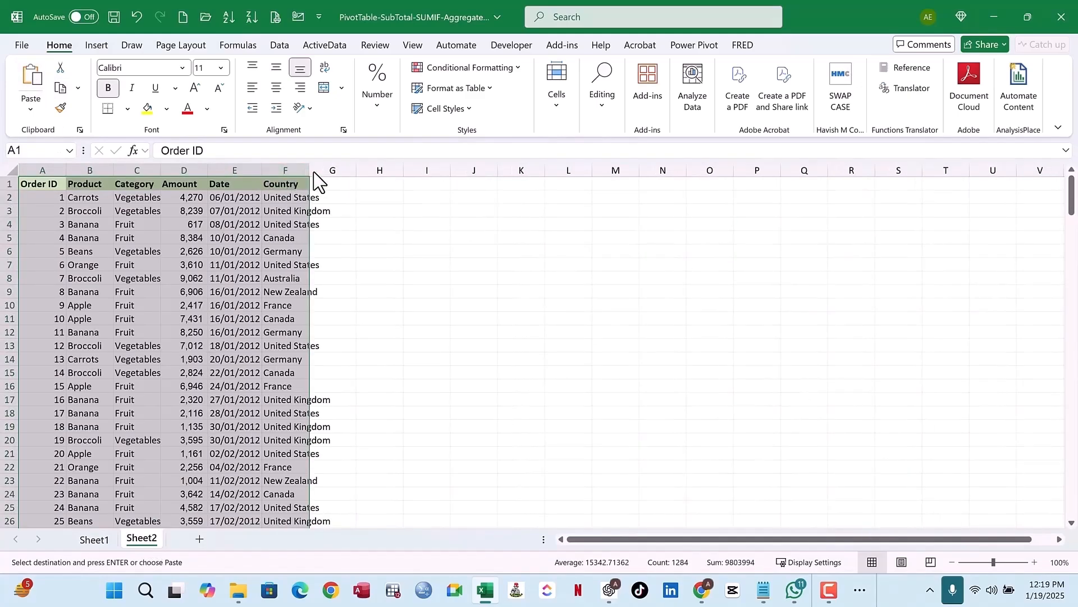
double_click(310, 170)
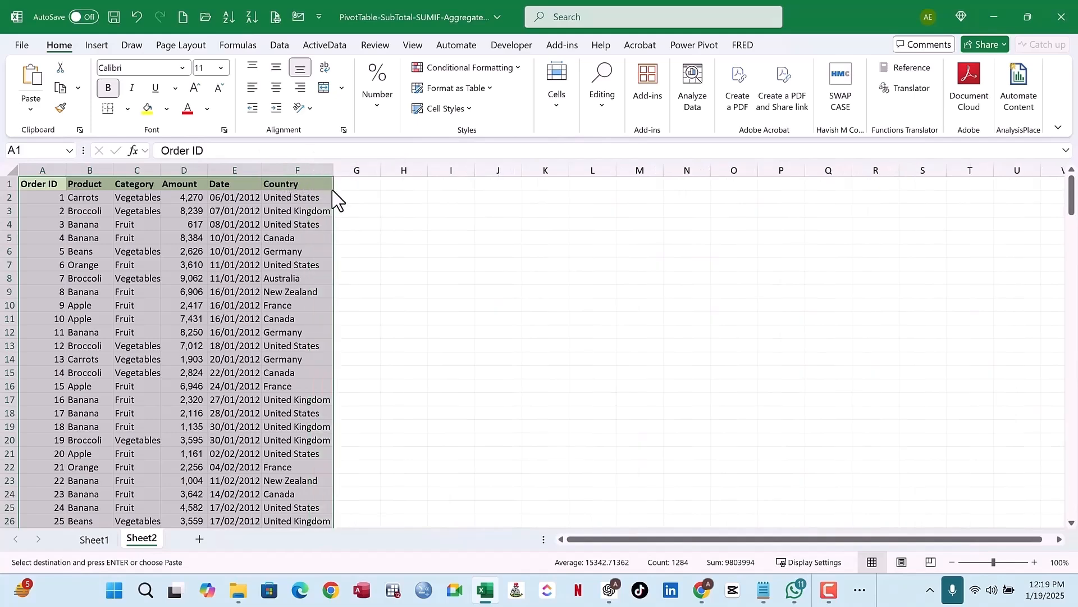
left_click(431, 237)
left_click_drag(264, 175, 279, 178)
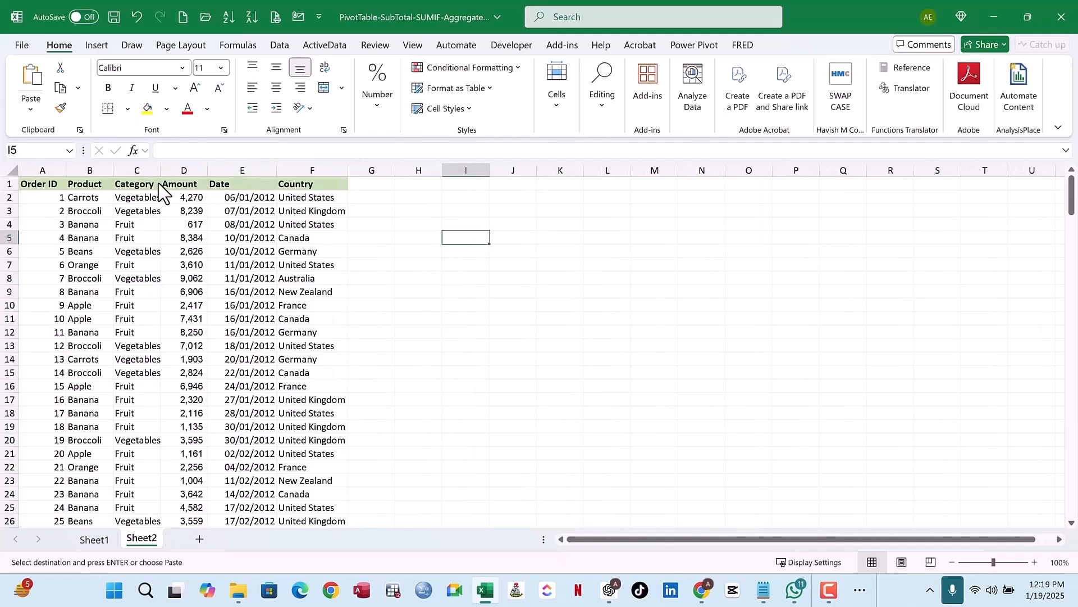
left_click_drag(160, 171, 128, 170)
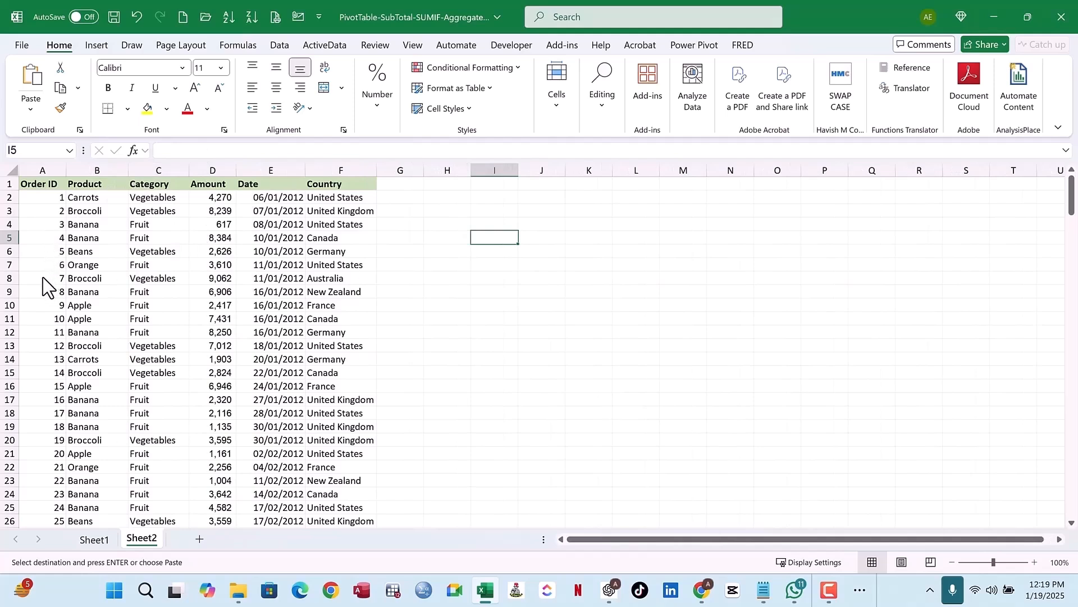
- Examine sample records and the Product column of the copied data to see how the products are ordered
left_click_drag(43, 277, 359, 283)
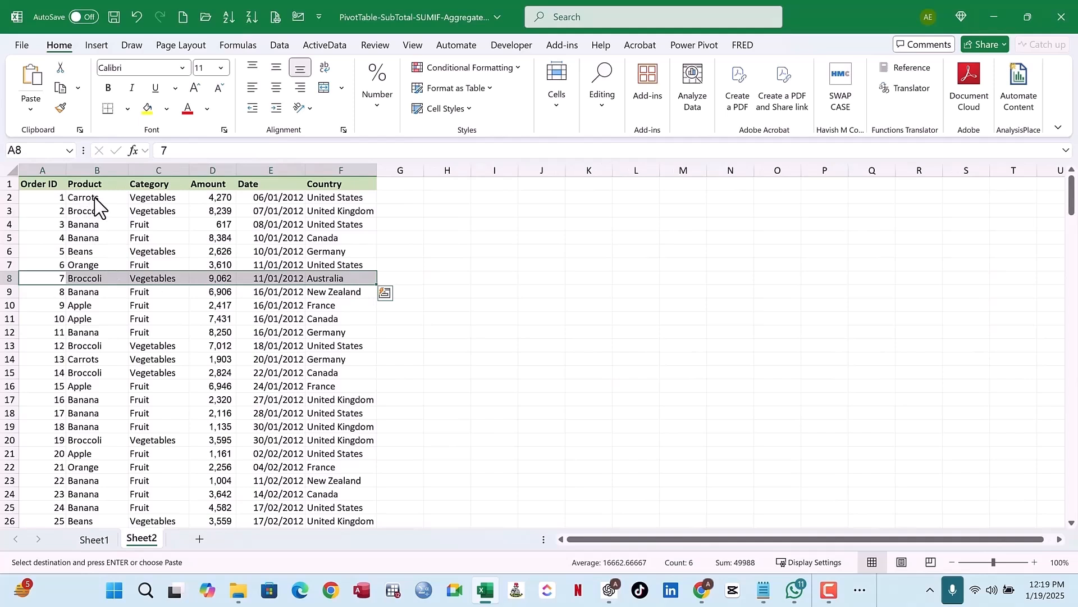
left_click_drag(94, 200, 96, 319)
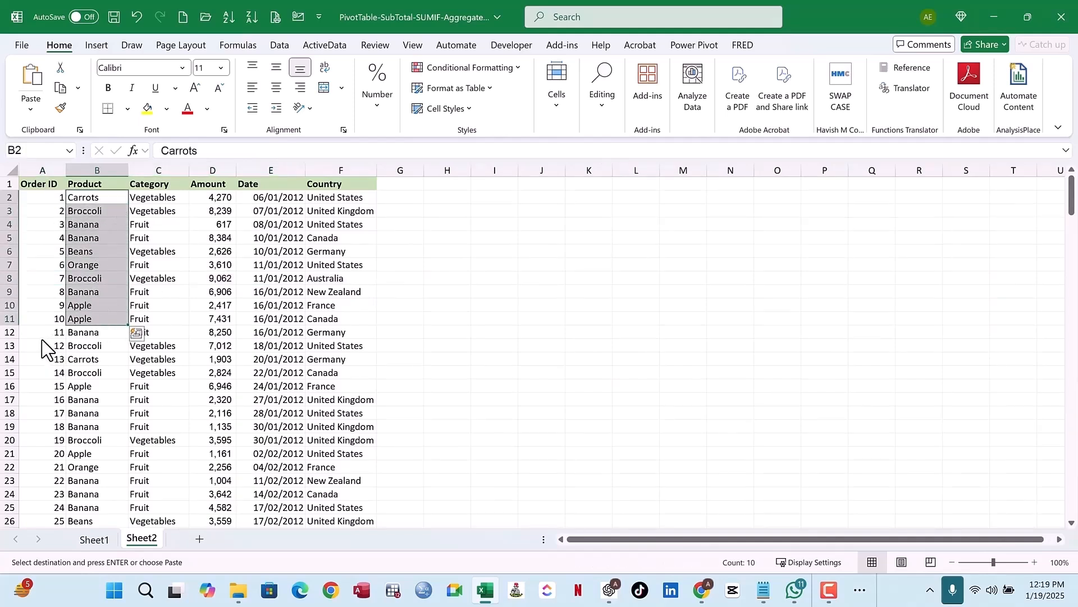
left_click_drag(40, 333, 351, 333)
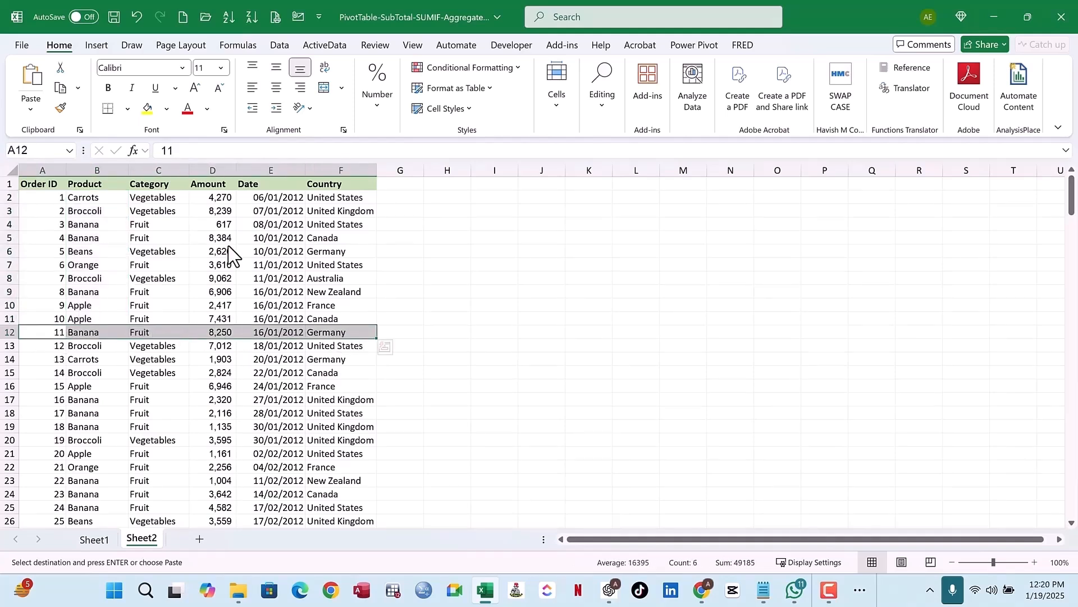
left_click(202, 213)
- Sort the copied sales data by Product from A to Z
left_click(56, 187)
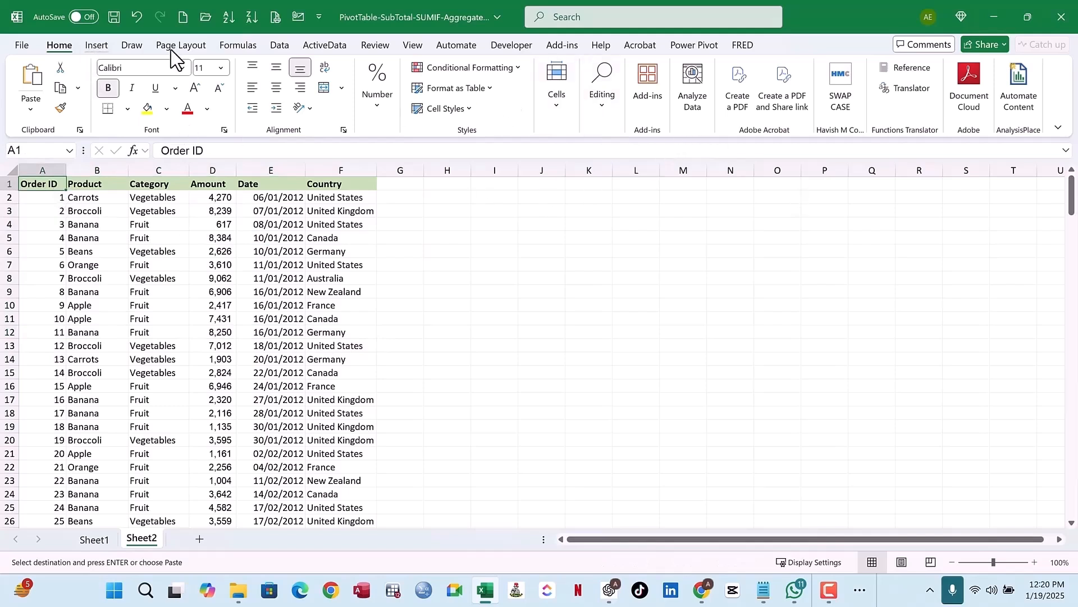
left_click(93, 187)
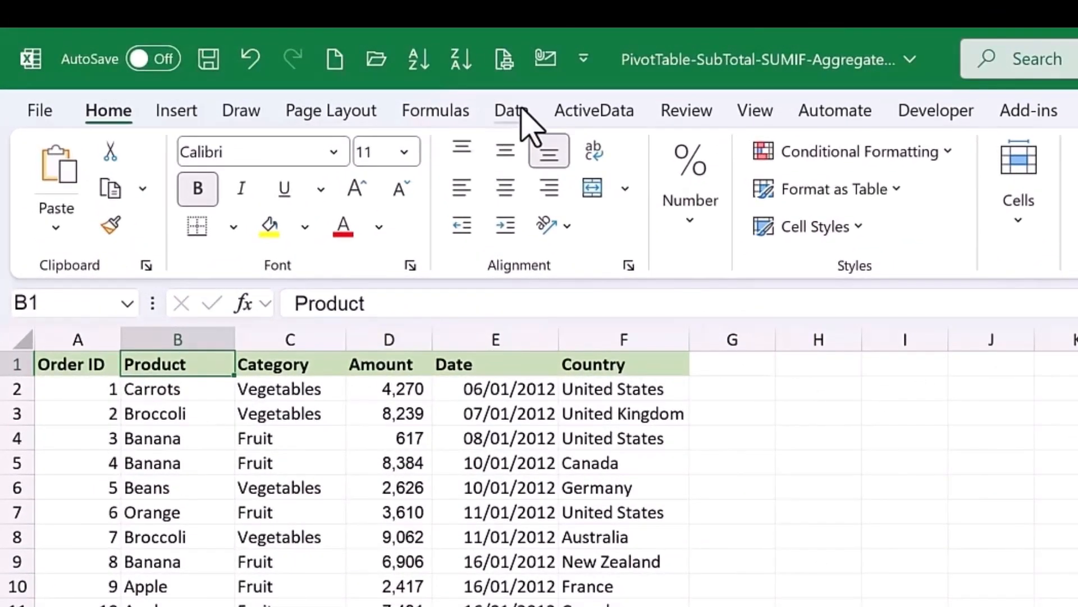
left_click(280, 44)
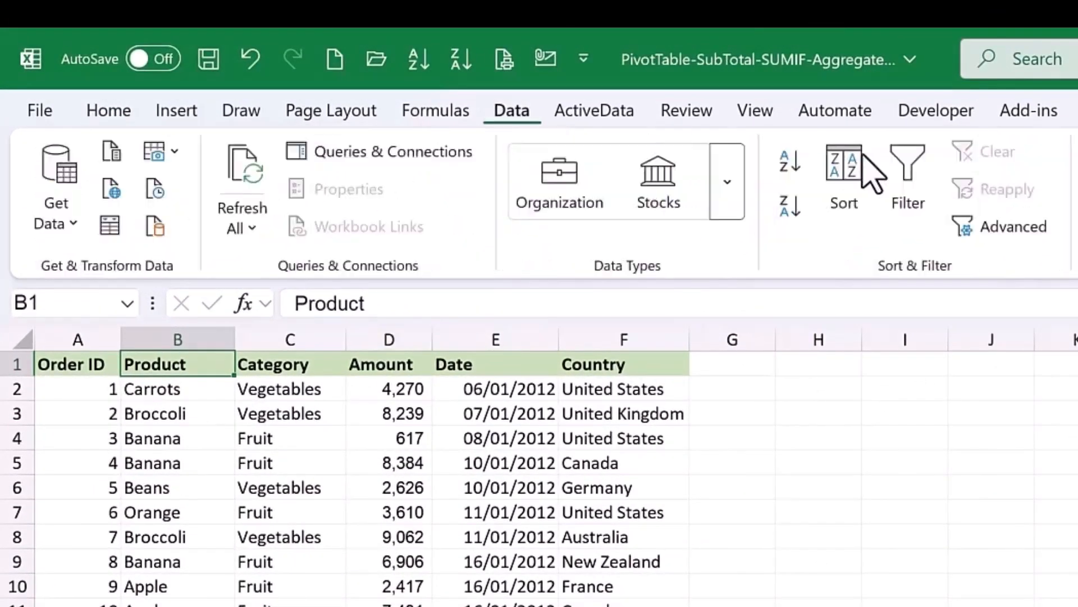
left_click(787, 166)
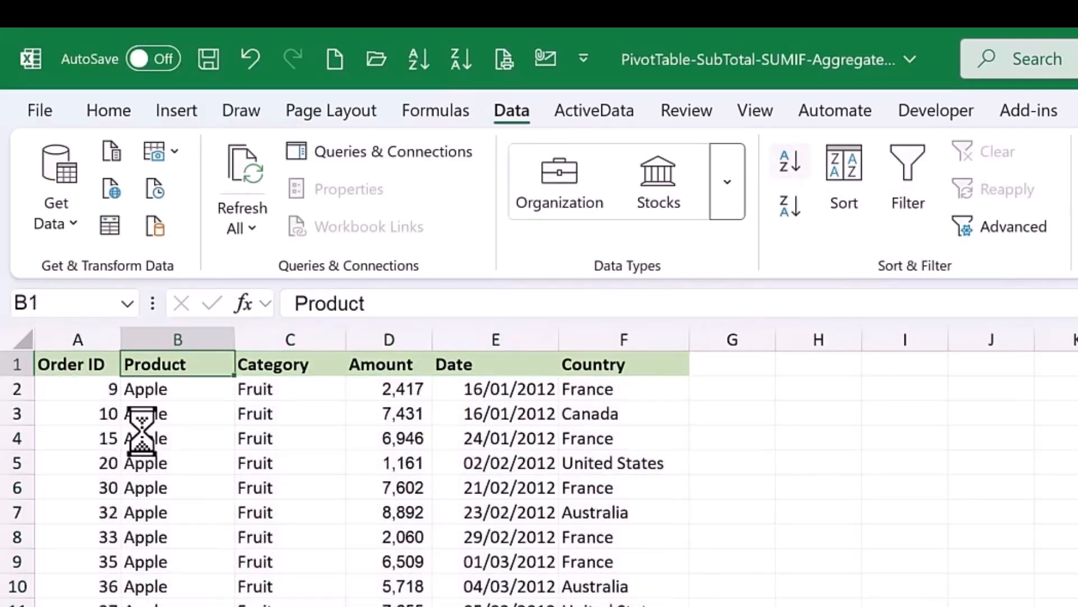
- Look through the grouped Apple records in the sorted Product column and select the Product header
left_click(167, 386)
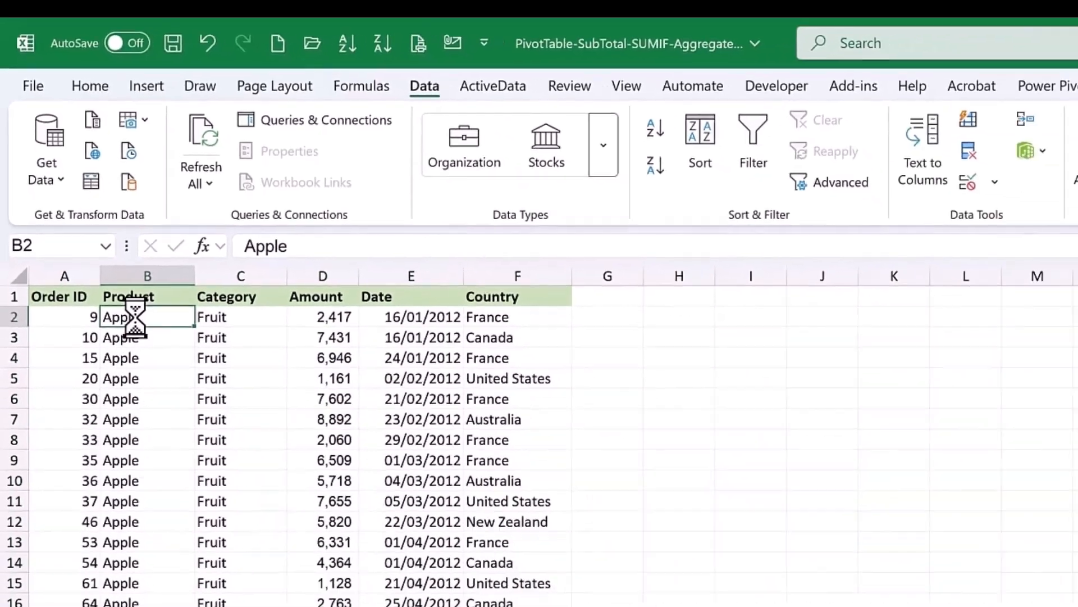
left_click_drag(135, 318, 118, 606)
scroll(138, 546, "down", 4)
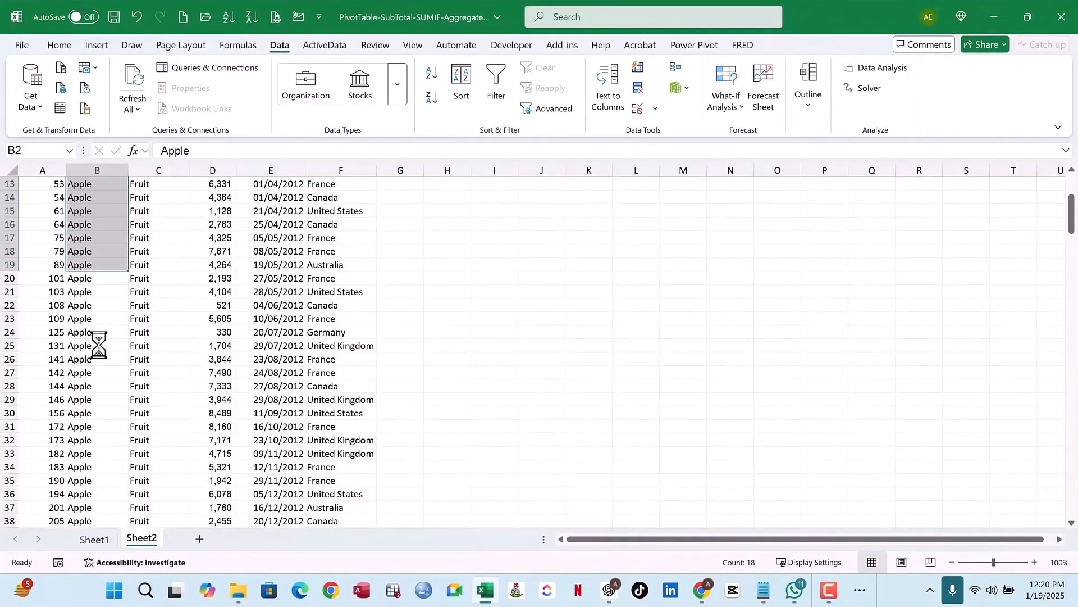
scroll(99, 344, "down", 3)
left_click_drag(88, 440, 96, 283)
scroll(96, 281, "up", 7)
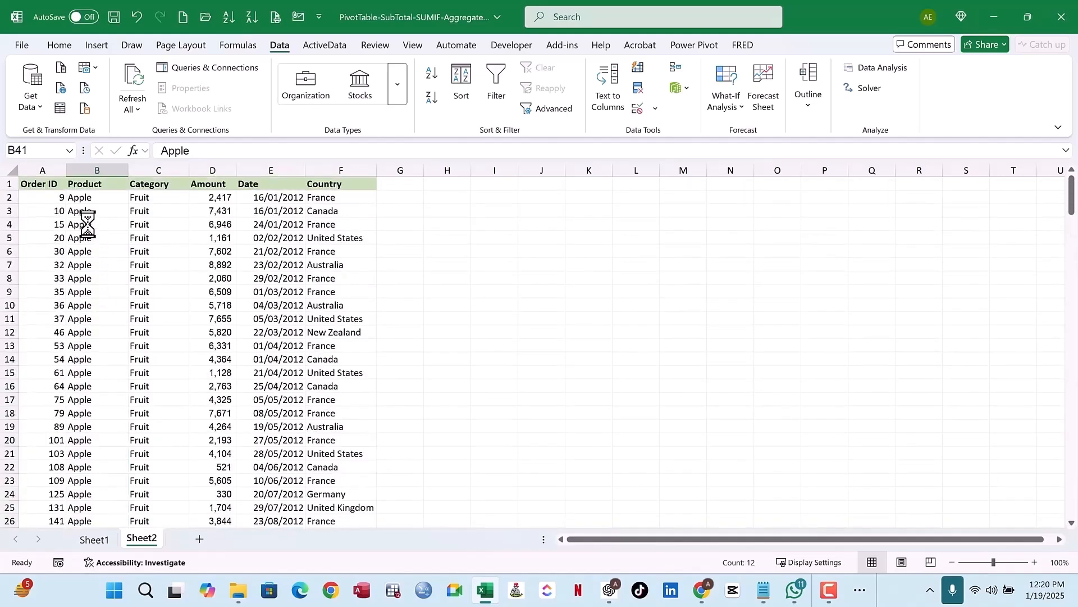
left_click(83, 198)
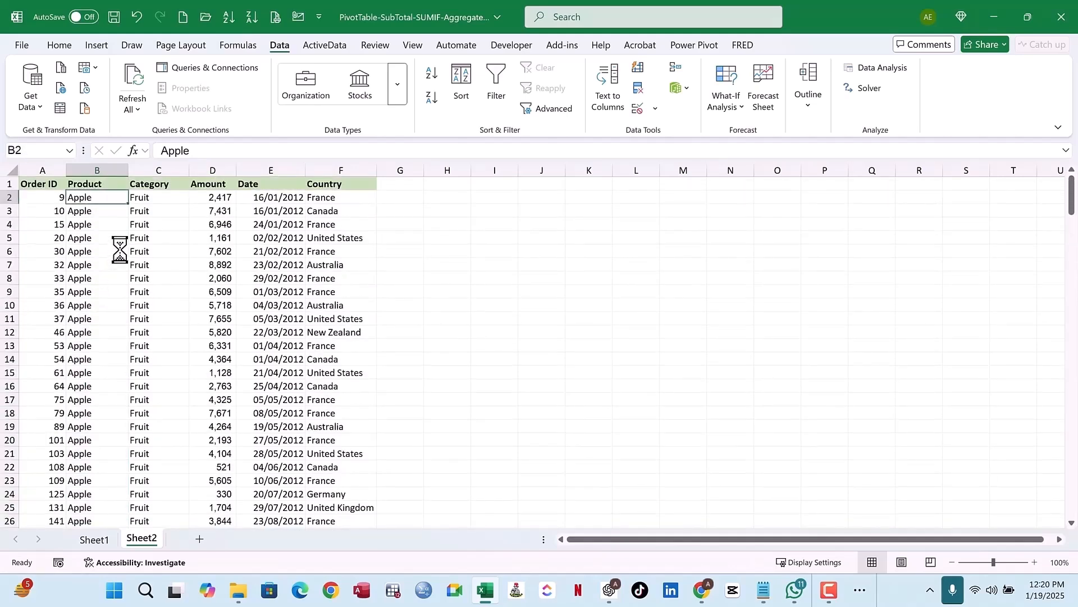
left_click(84, 184)
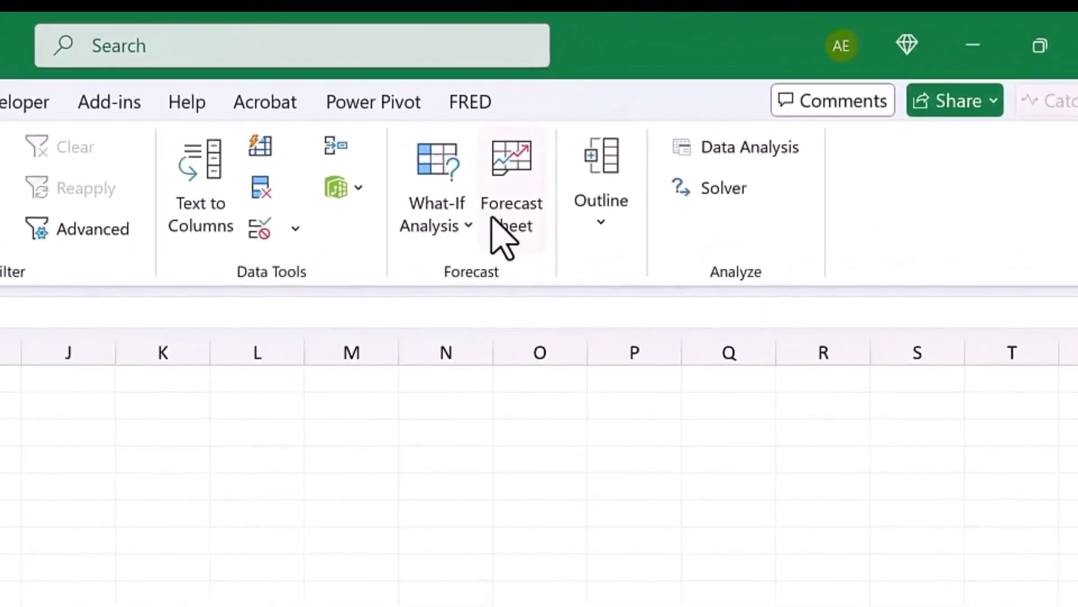
- Add subtotals to the sorted data that sum only the Amount column at each change in Product
left_click(600, 223)
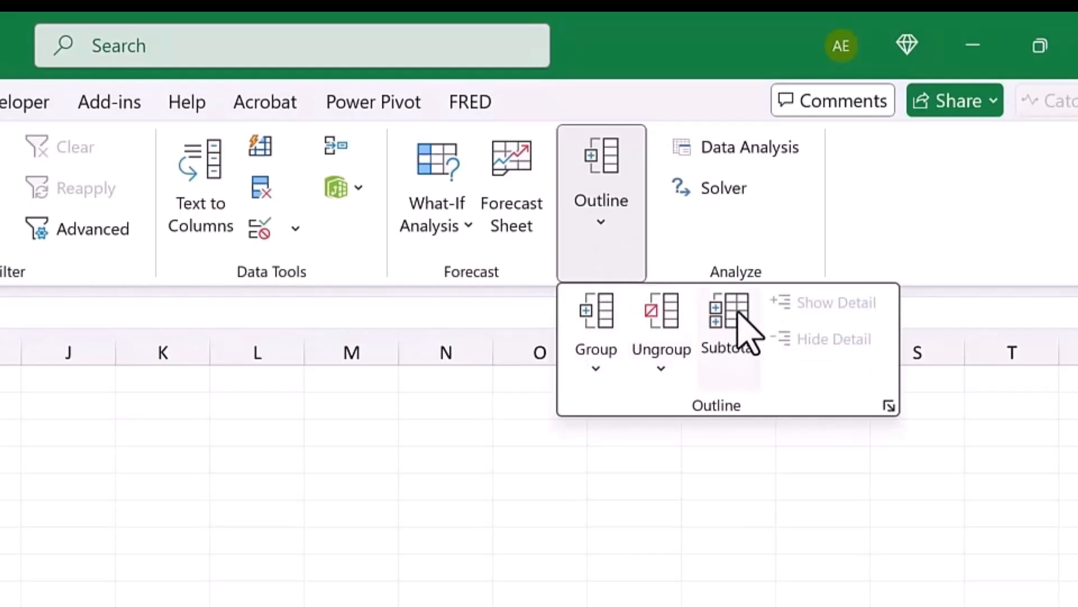
left_click(736, 331)
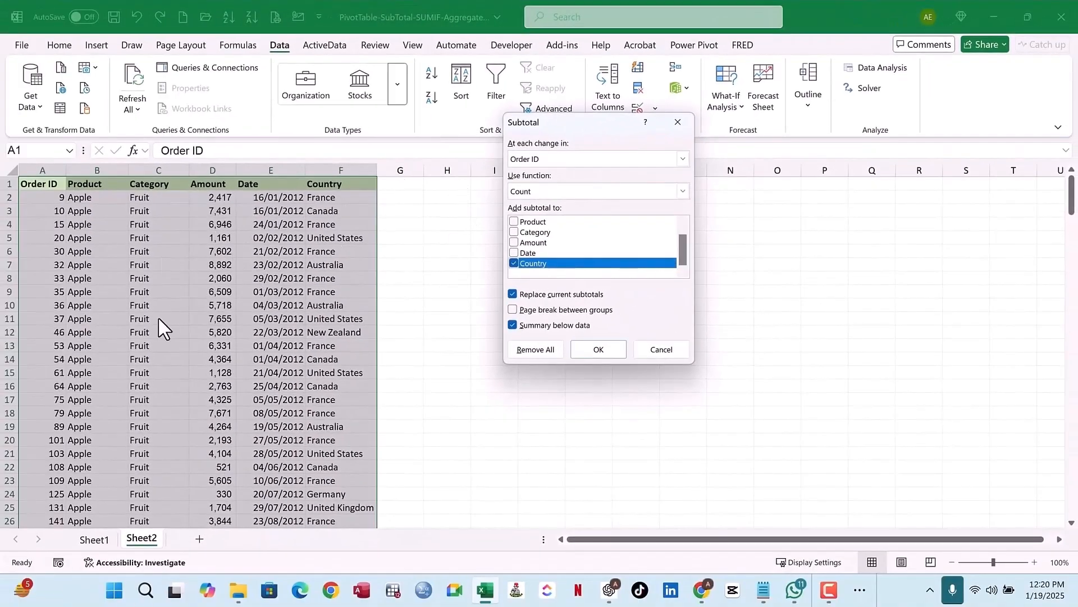
left_click(560, 164)
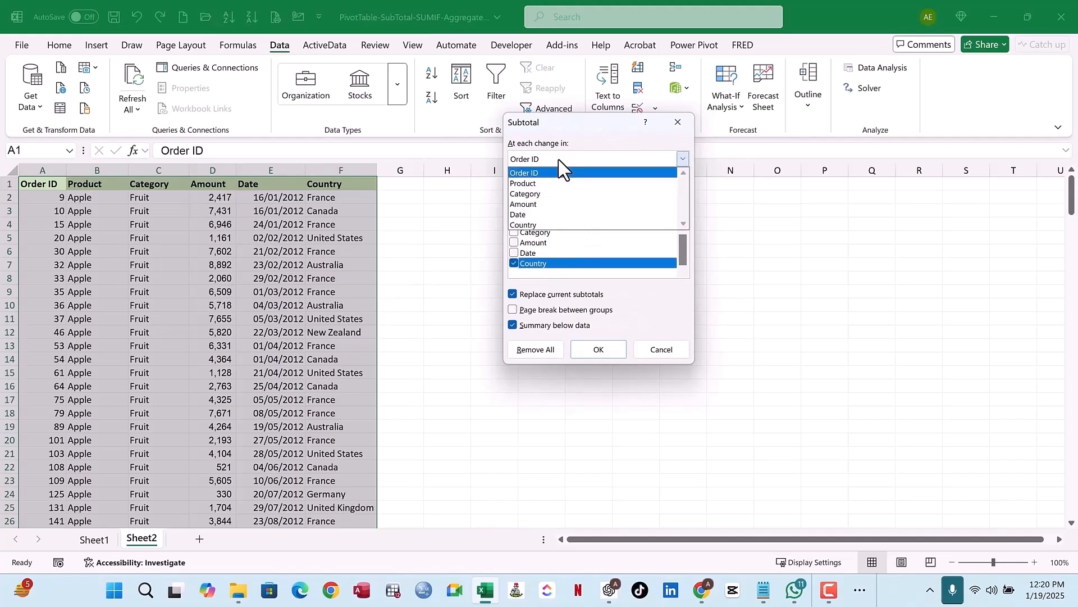
left_click(534, 183)
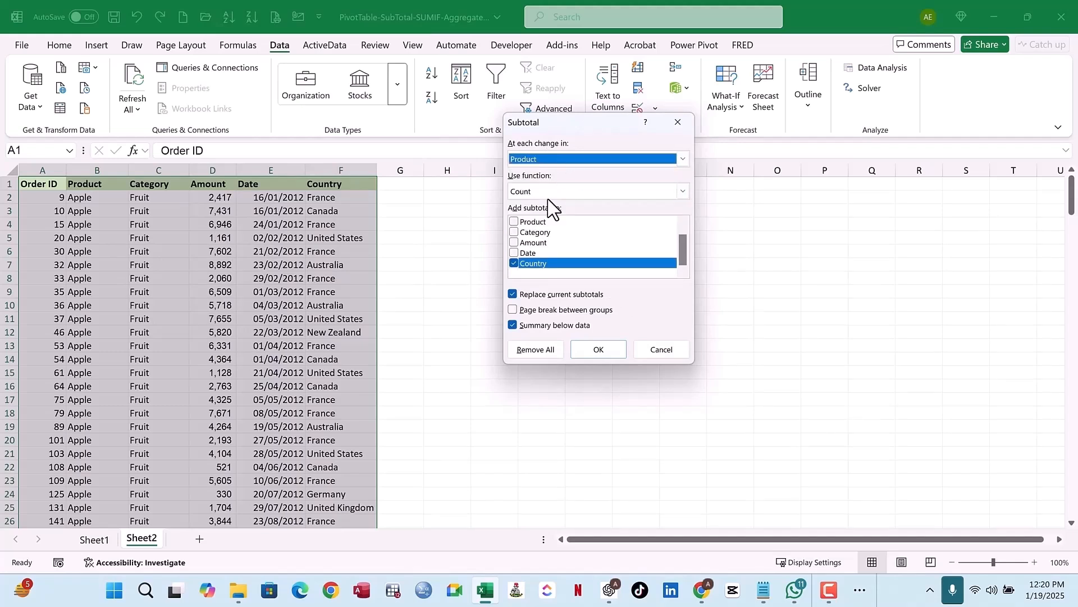
left_click(544, 192)
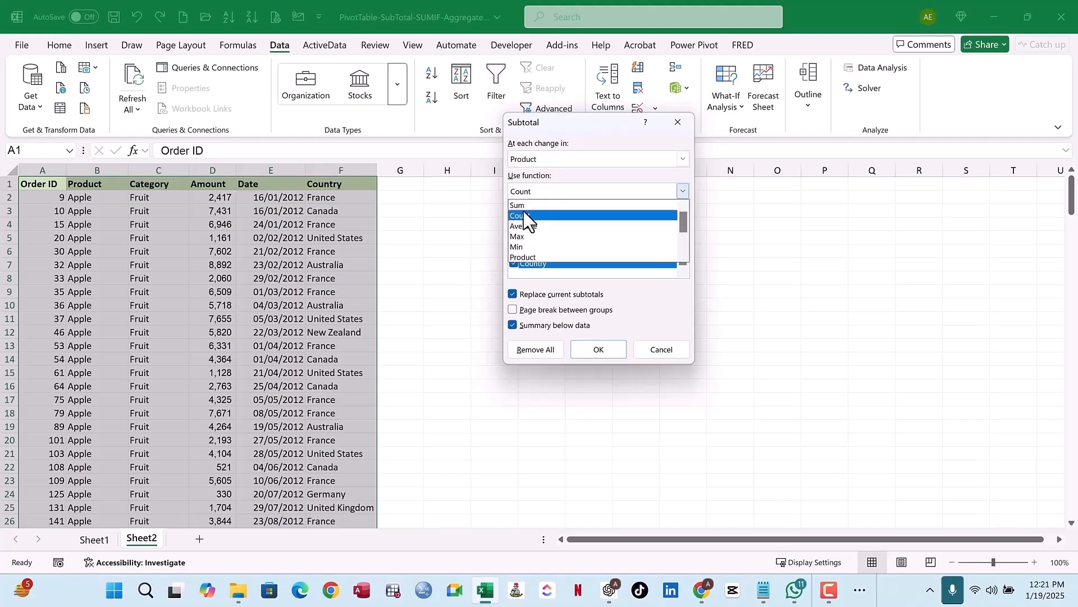
left_click(526, 205)
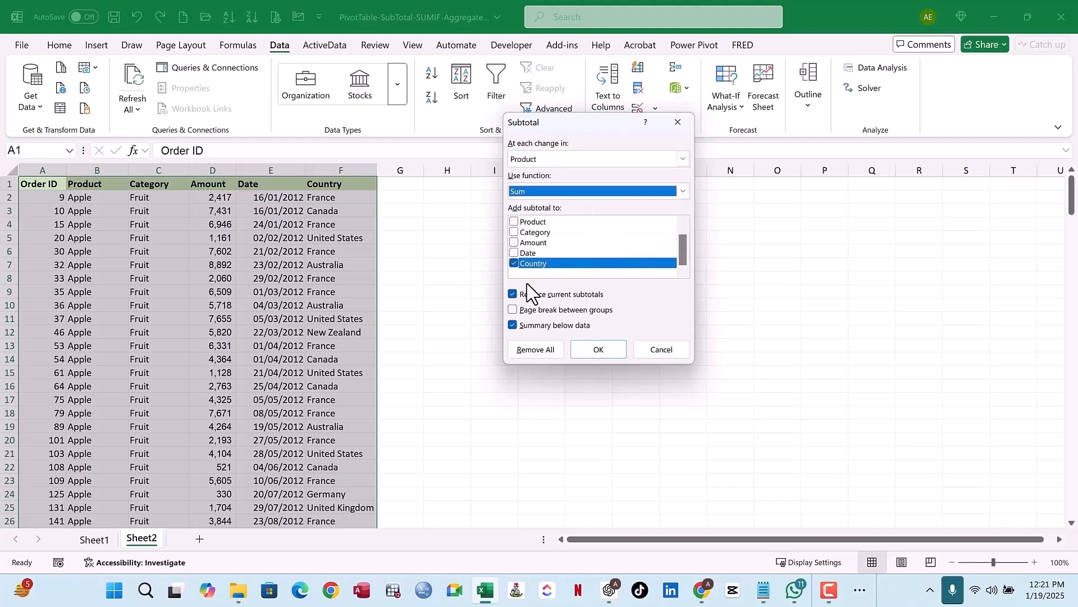
left_click(514, 264)
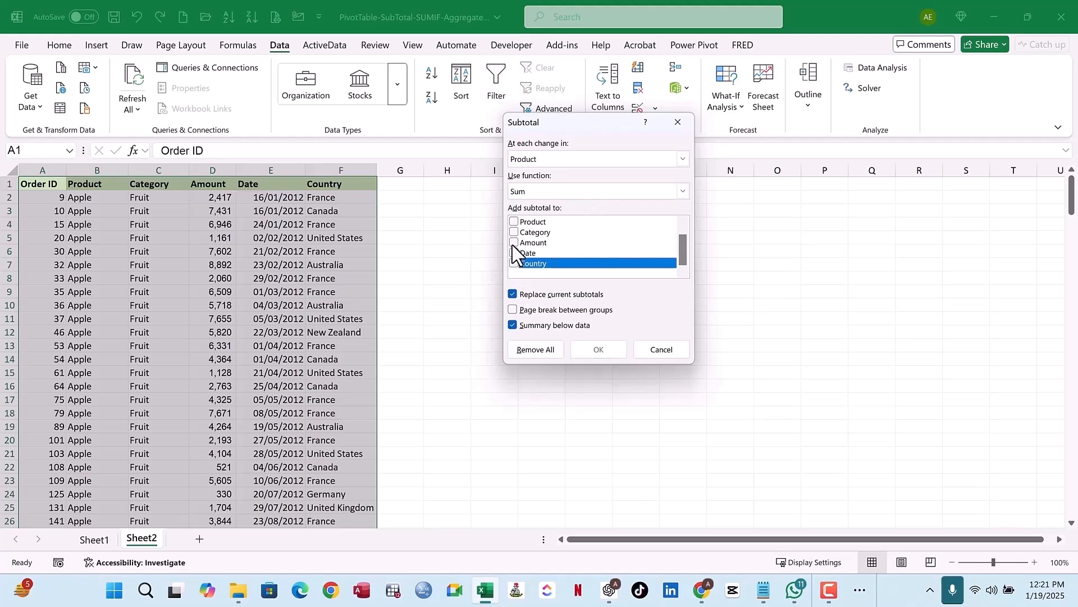
left_click(514, 243)
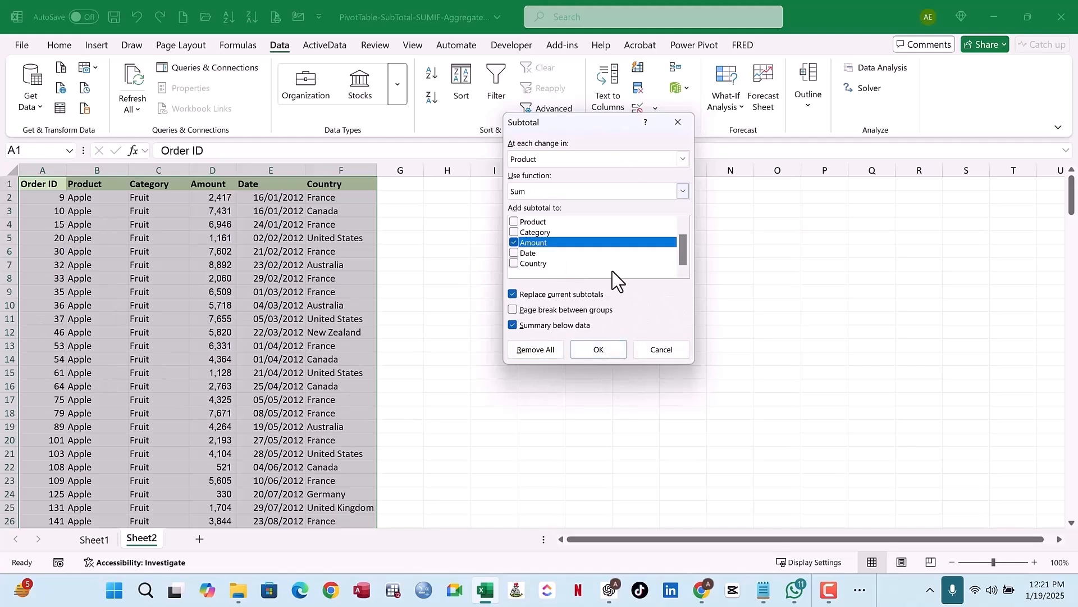
left_click(597, 349)
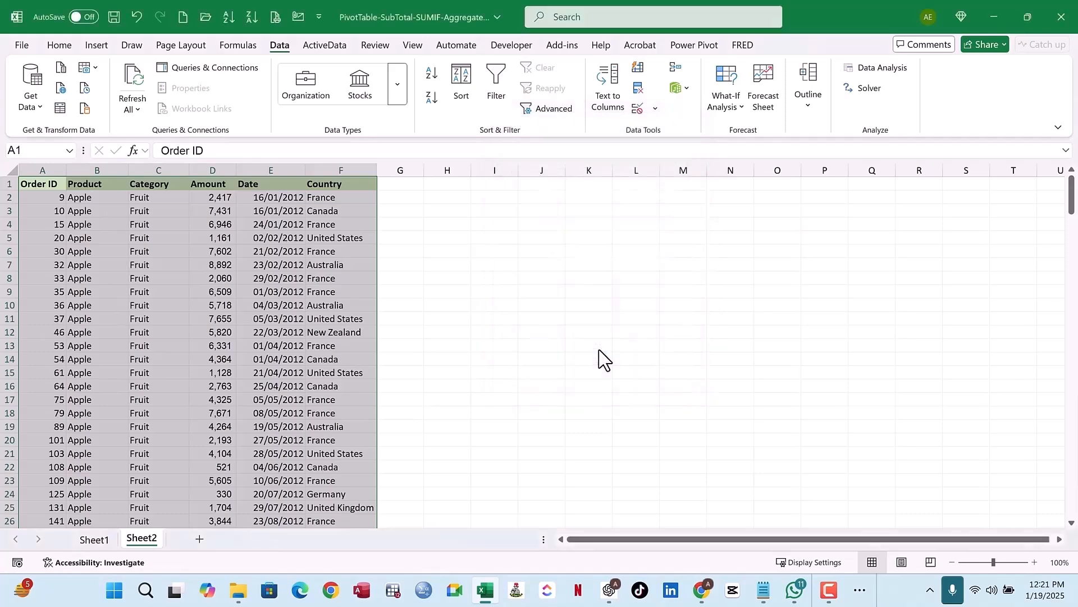
- Examine the Apple and Banana subtotal rows inserted below their records in the subtotaled data
scroll(209, 337, "down", 6)
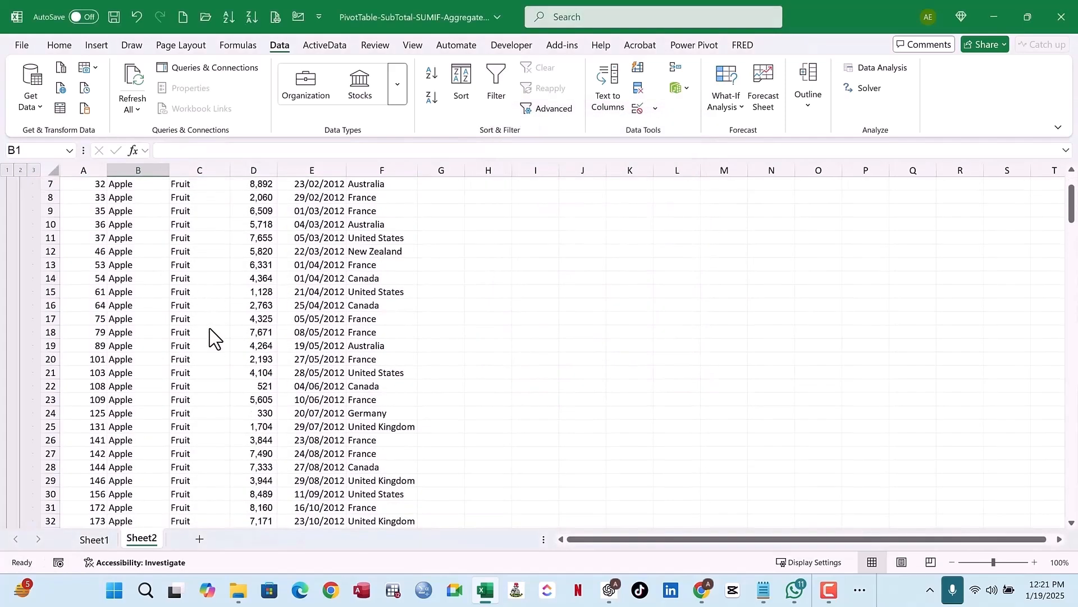
scroll(209, 337, "down", 1)
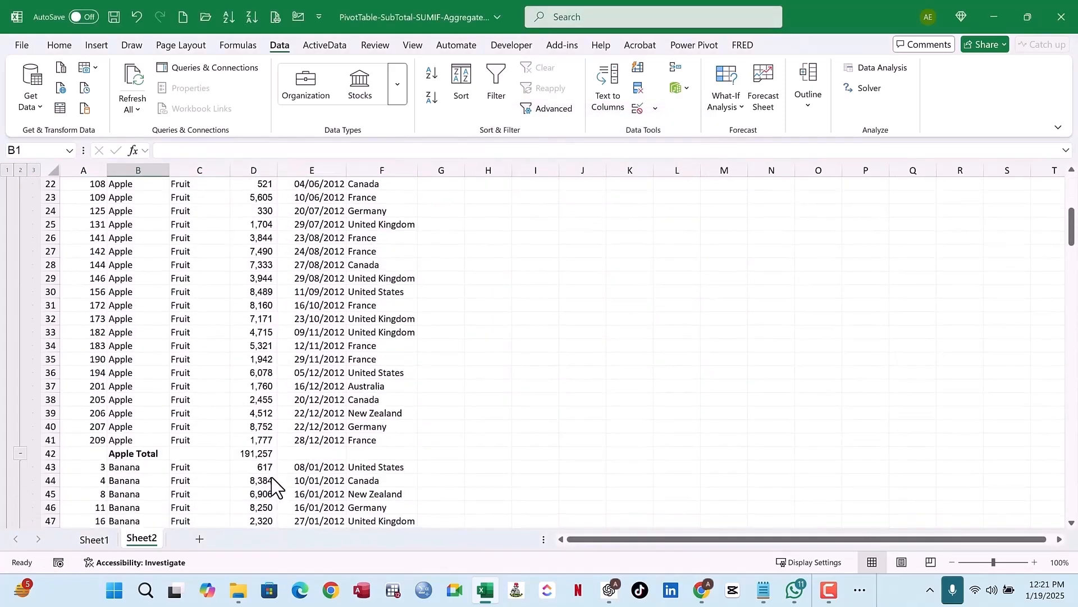
left_click(254, 454)
left_click_drag(107, 456, 344, 463)
scroll(257, 368, "down", 5)
scroll(256, 368, "down", 10)
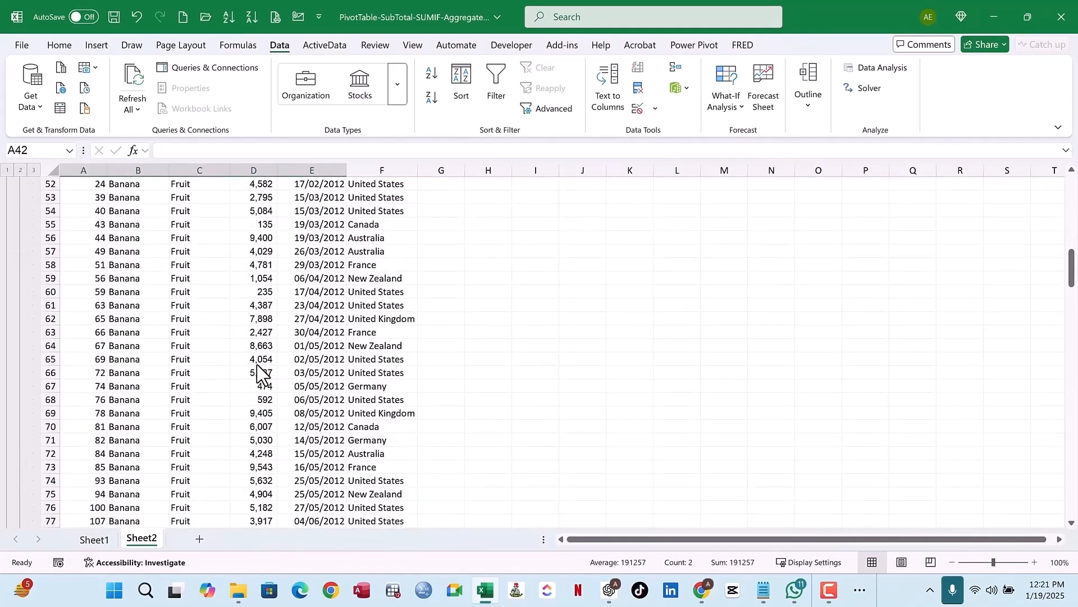
scroll(257, 368, "down", 10)
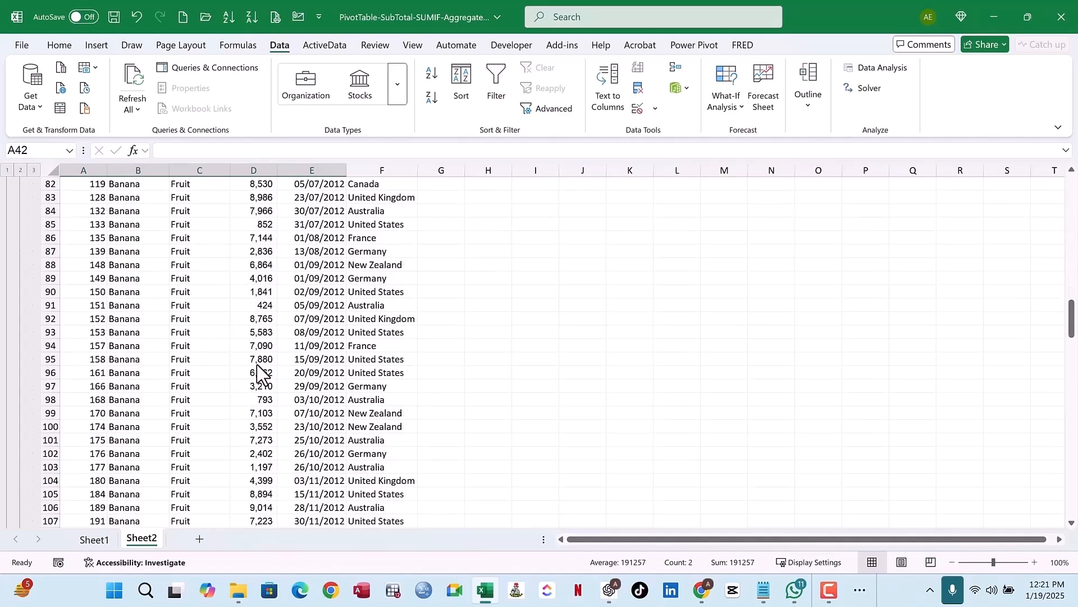
left_click_drag(101, 414, 377, 418)
scroll(283, 371, "up", 20)
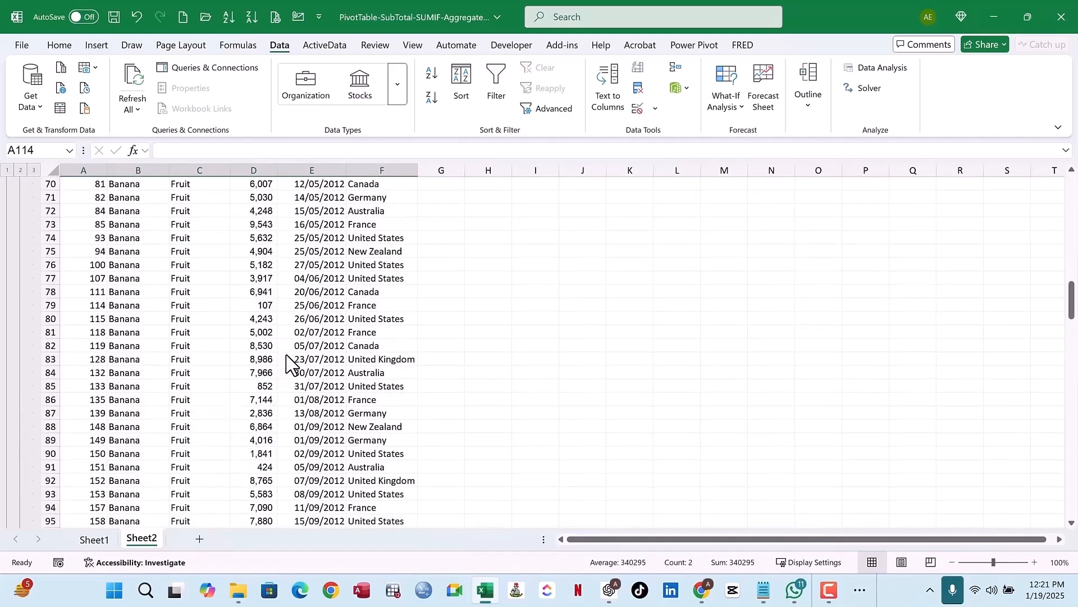
scroll(297, 351, "up", 8)
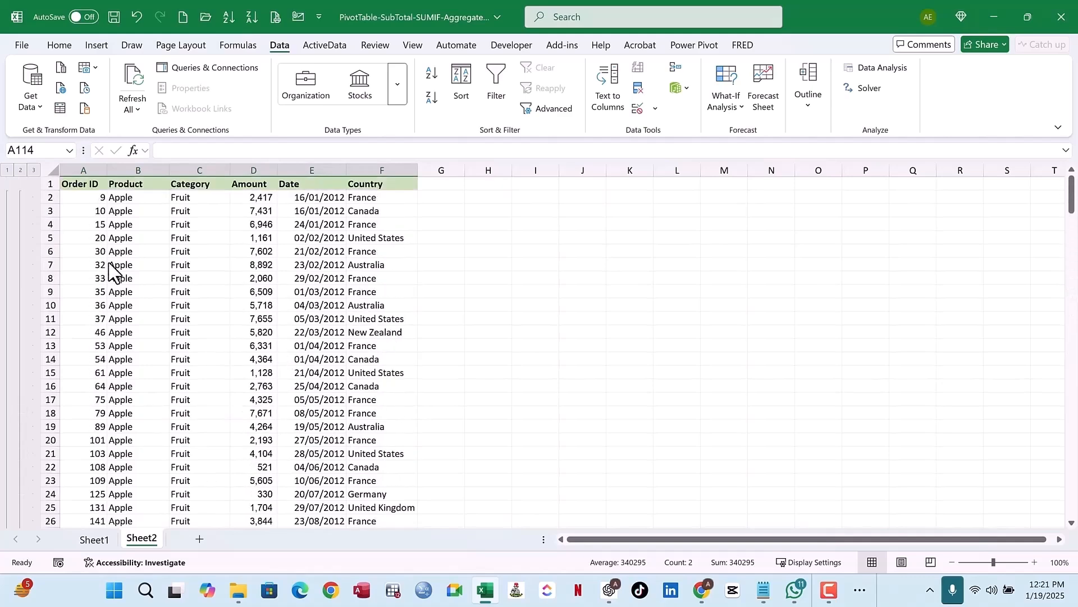
- Autofit the Amount column with the outline collapsed to the grand total, and show the product totals at outline level 2
left_click(8, 170)
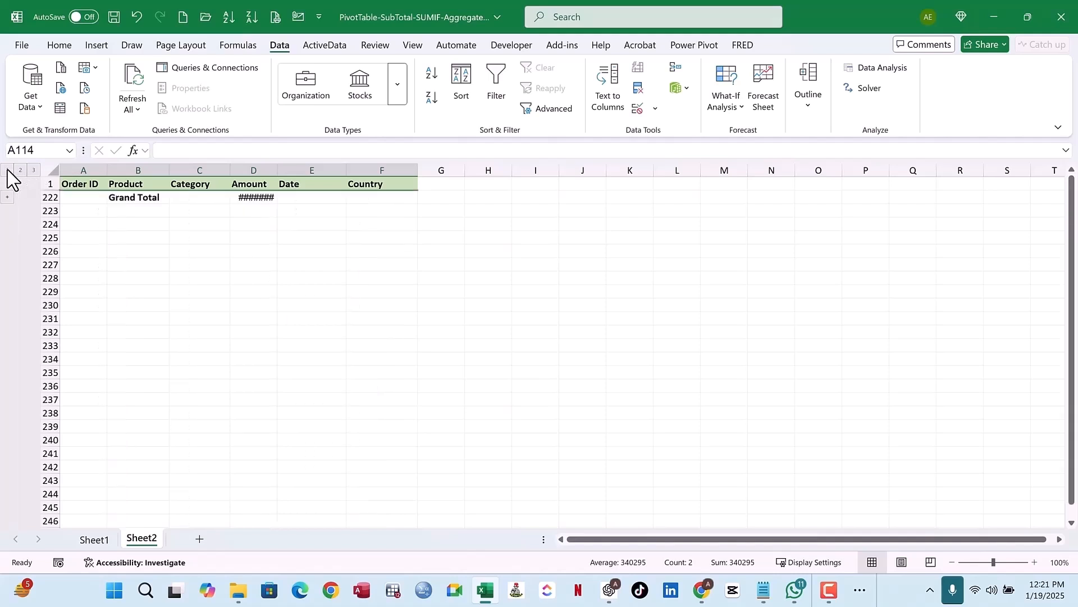
double_click(277, 170)
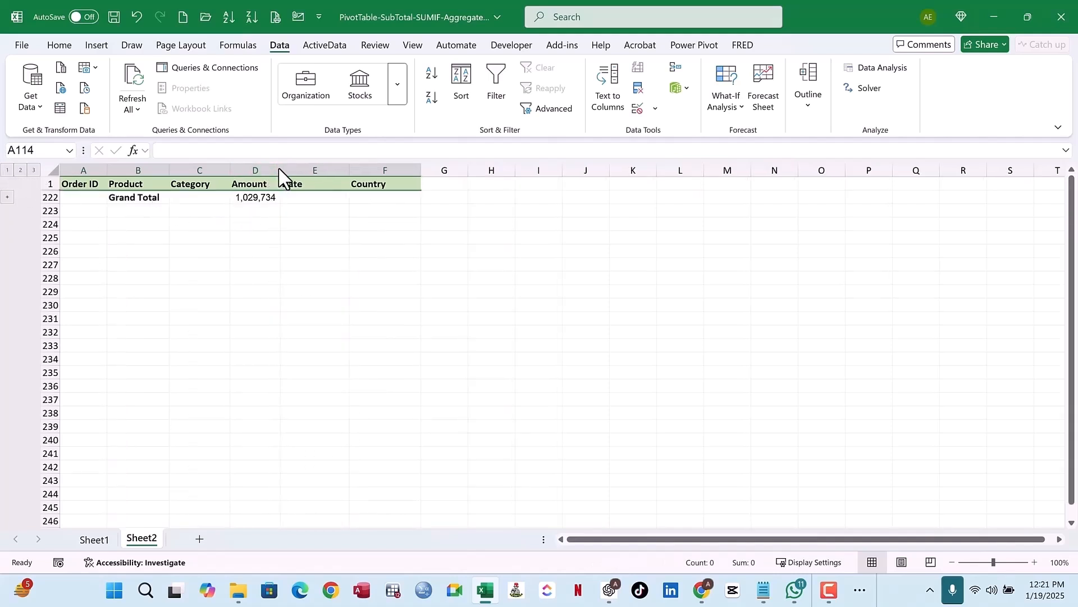
left_click(20, 170)
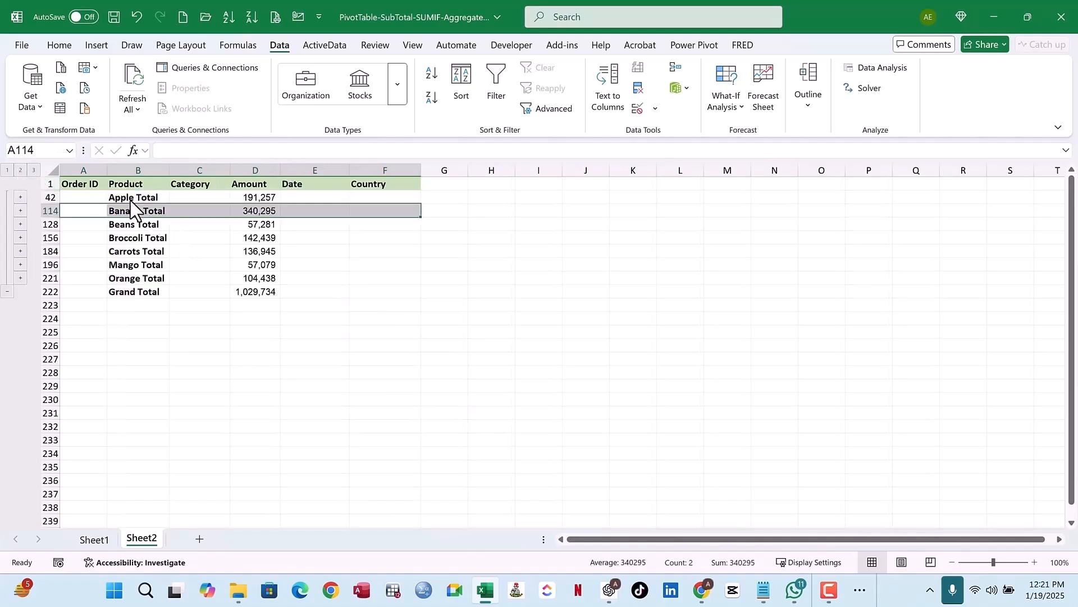
left_click_drag(130, 200, 248, 283)
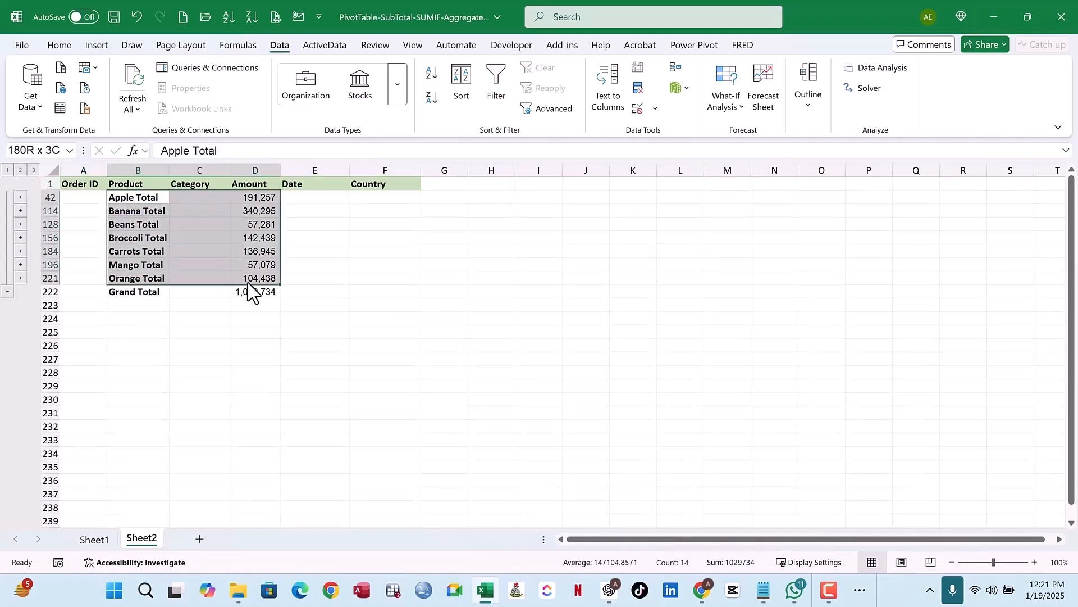
- Expand the outline to level 3 and look through the detailed sales records
left_click(34, 171)
left_click(274, 278)
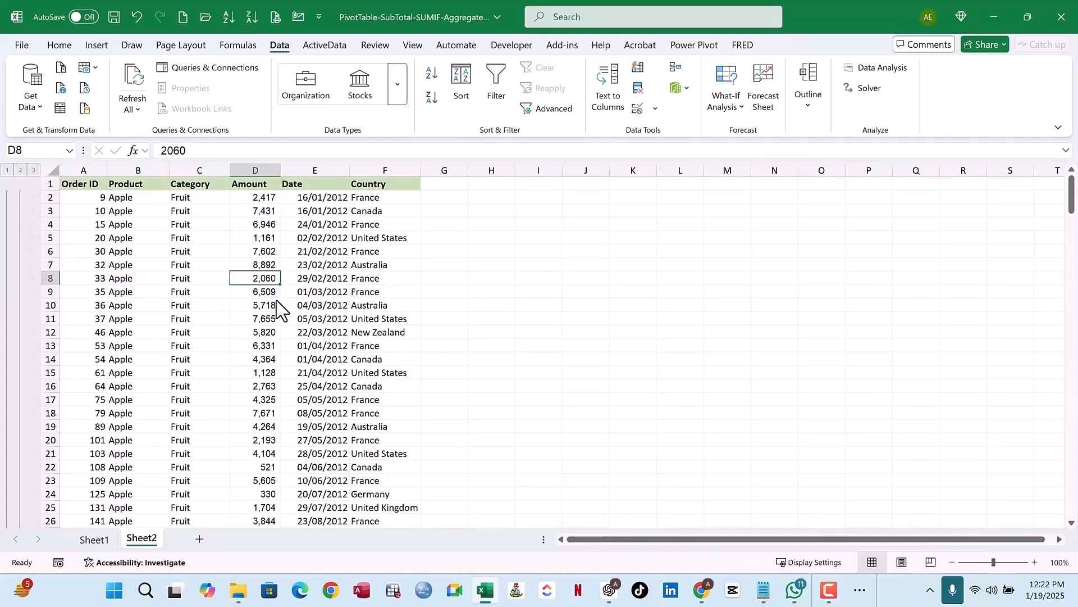
scroll(278, 299, "down", 3)
scroll(277, 298, "down", 2)
scroll(278, 298, "up", 5)
- Compare the grand total, the product totals and the full detail by showing outline levels 1, 2 and 3
left_click(8, 169)
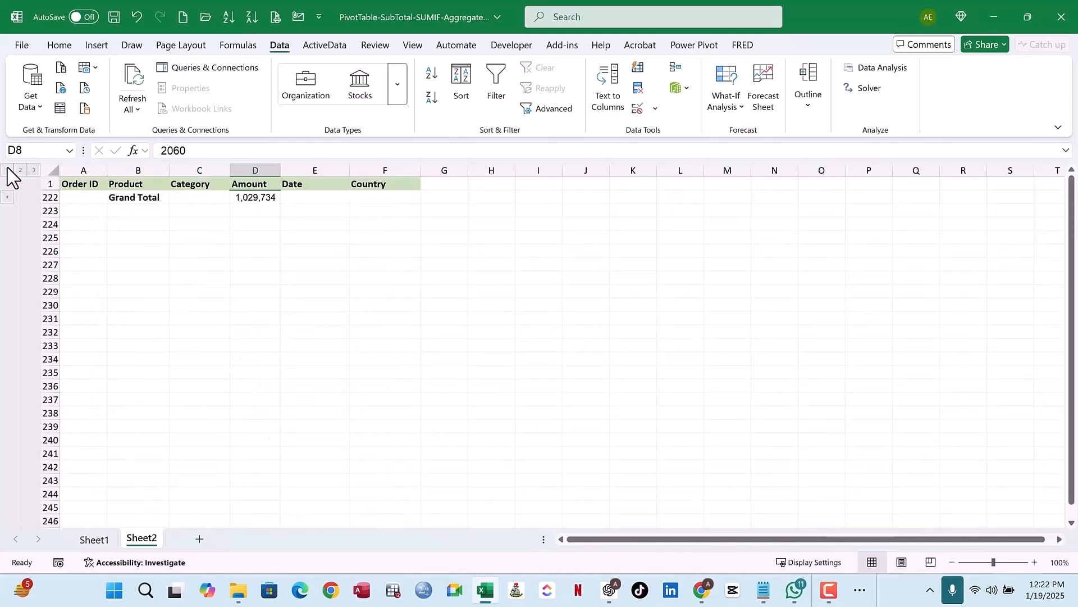
left_click(20, 170)
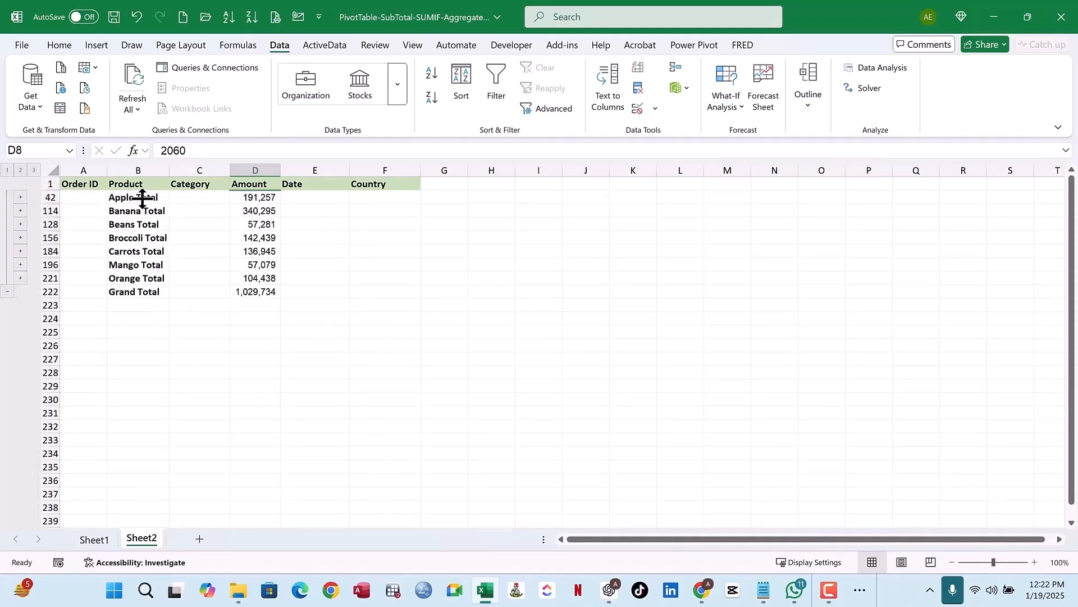
left_click_drag(142, 198, 262, 285)
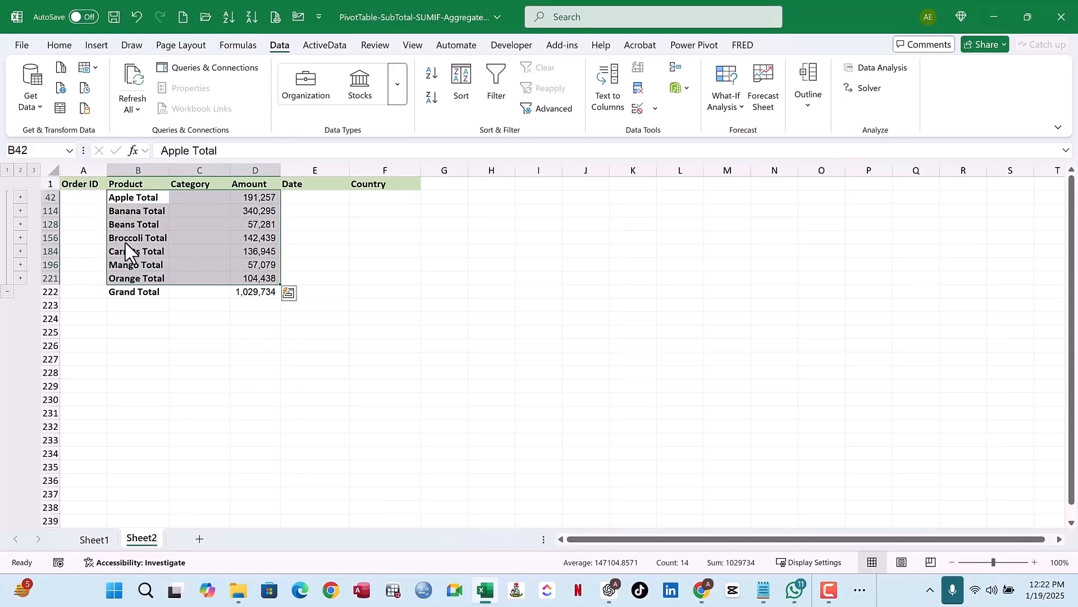
left_click(34, 169)
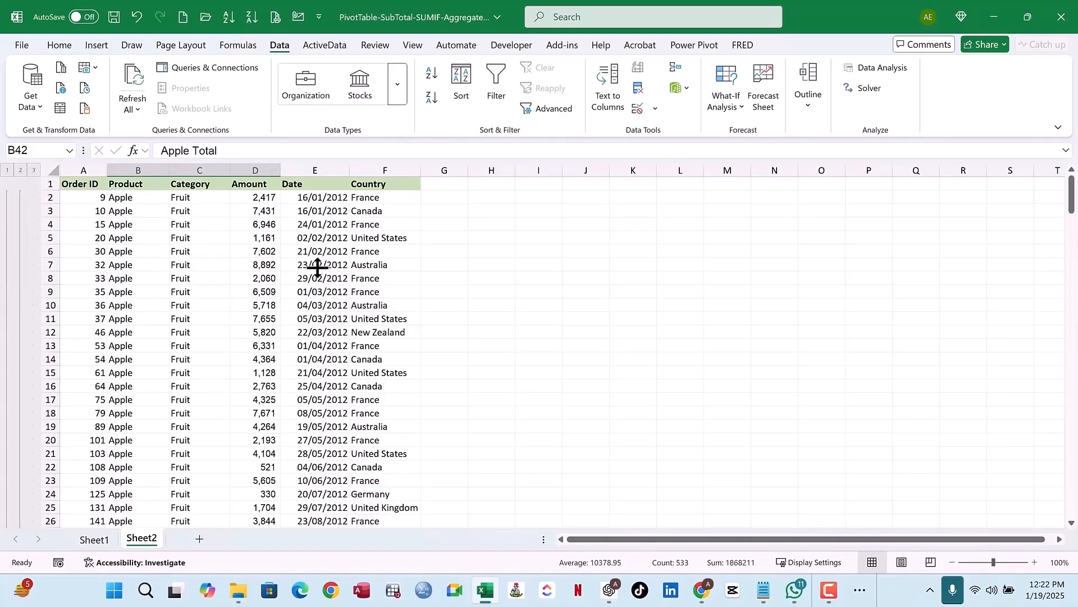
- Return to Sheet1 and inspect the empty total sales result cells E1 and E2
left_click(103, 539)
left_click(389, 324)
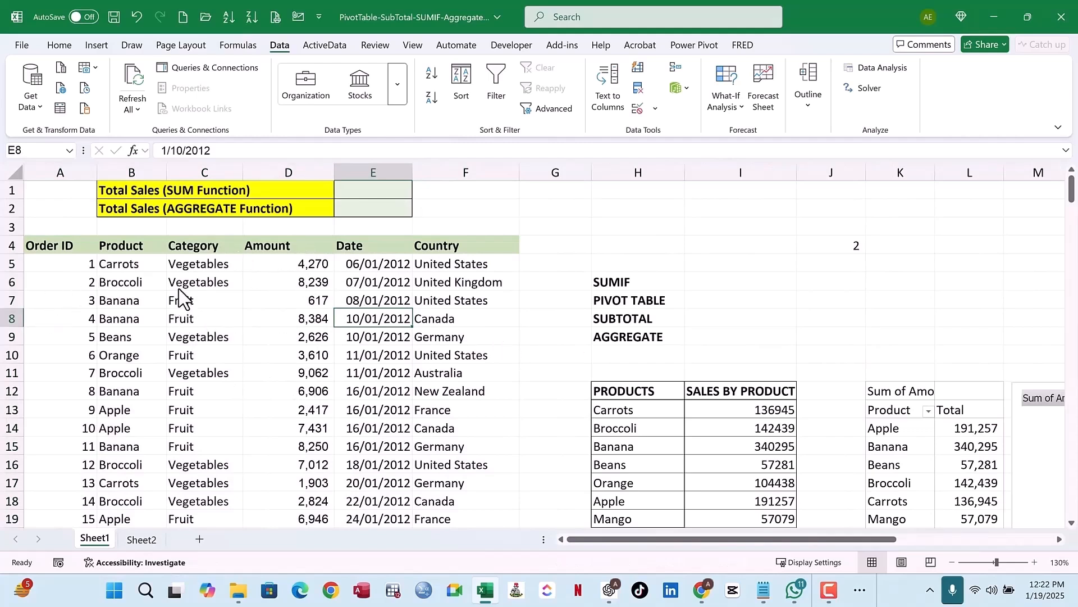
left_click(209, 267)
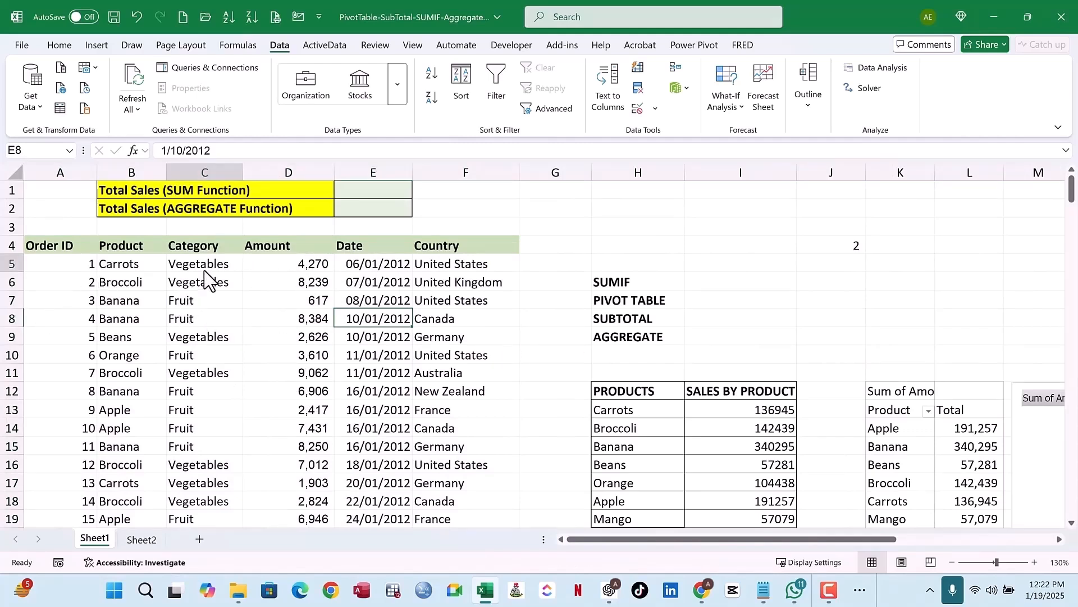
left_click(371, 210)
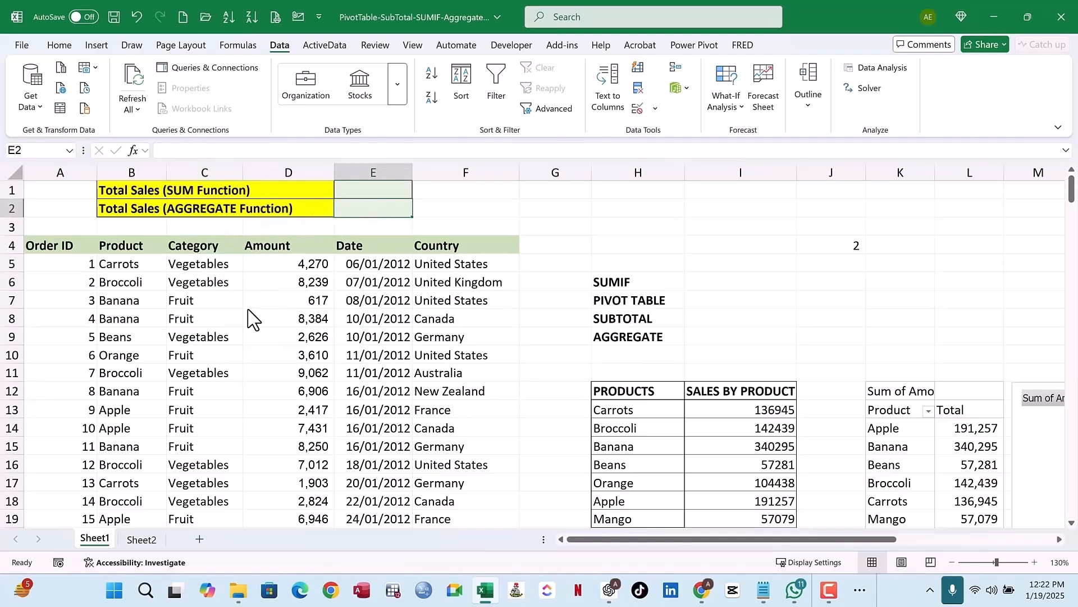
left_click(402, 191)
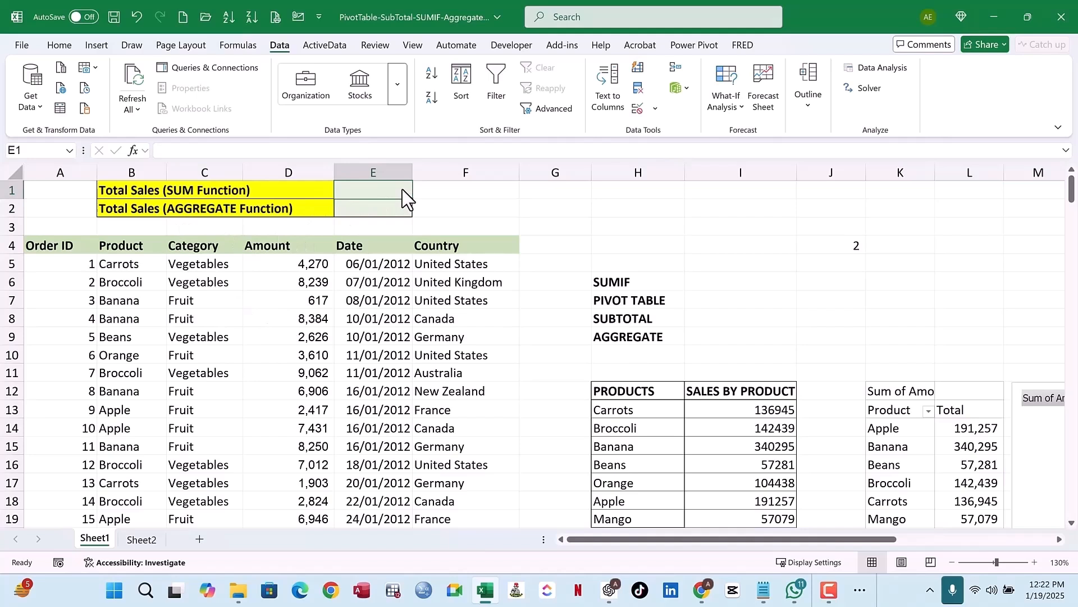
left_click(372, 210)
- Calculate total sales in E1 by summing the Amount range D5:D217 with the SUM function
left_click(388, 196)
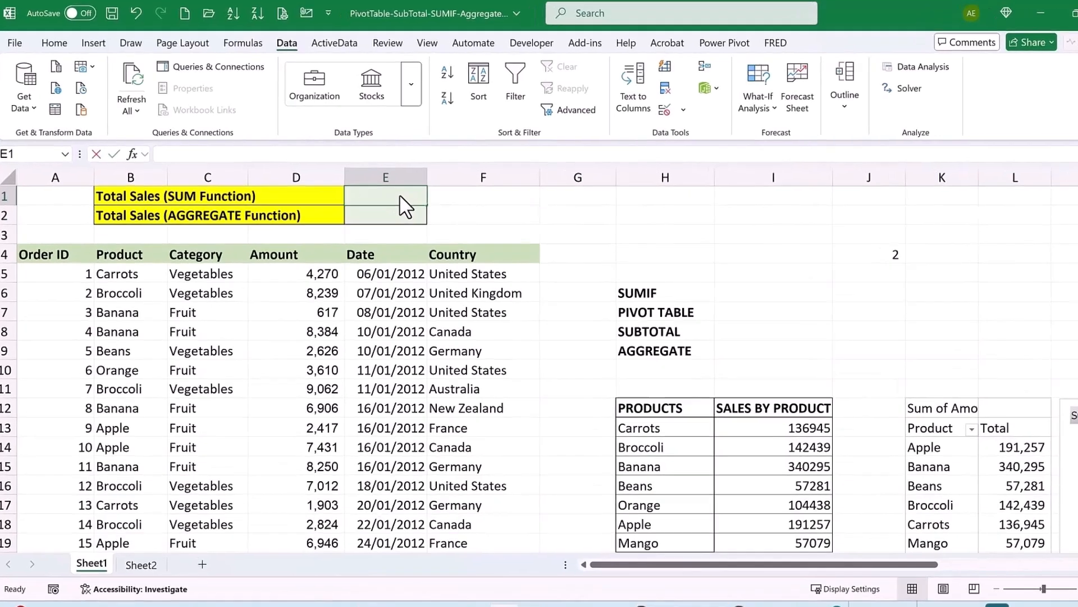
type("=S")
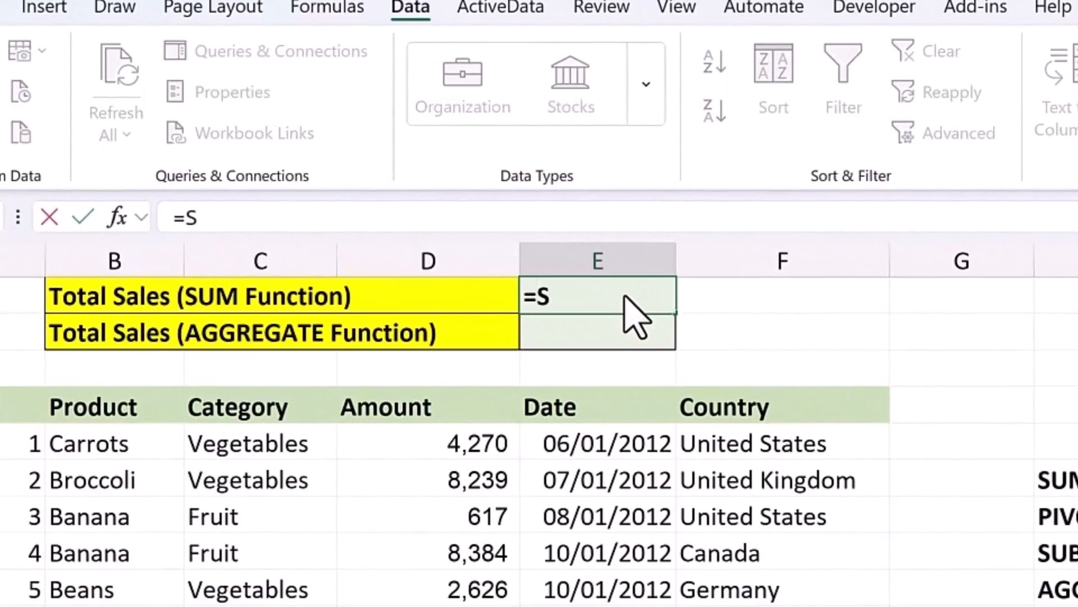
type("UM(")
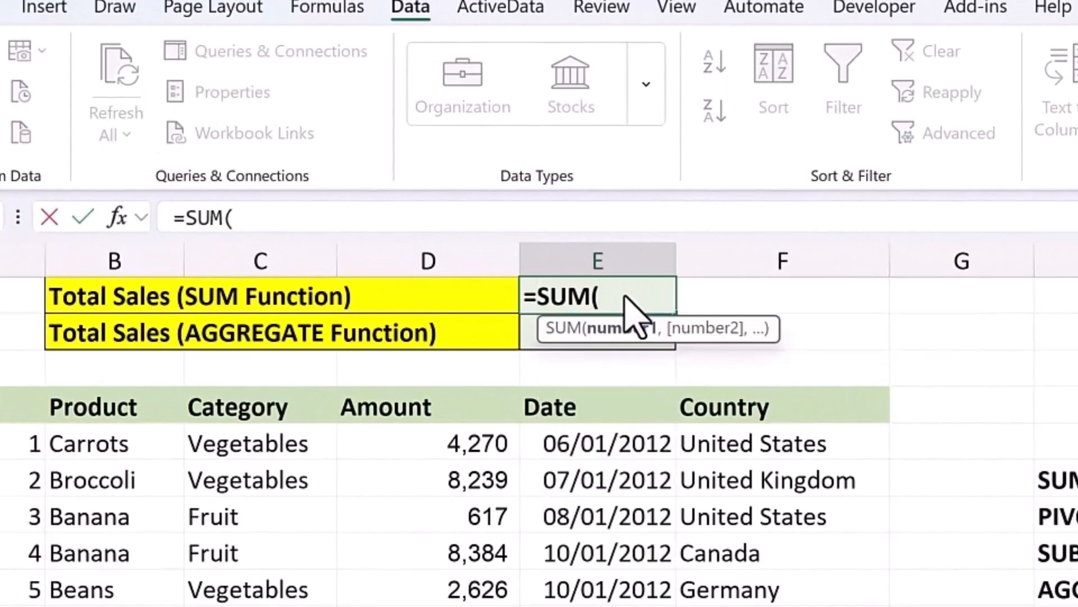
left_click(449, 444)
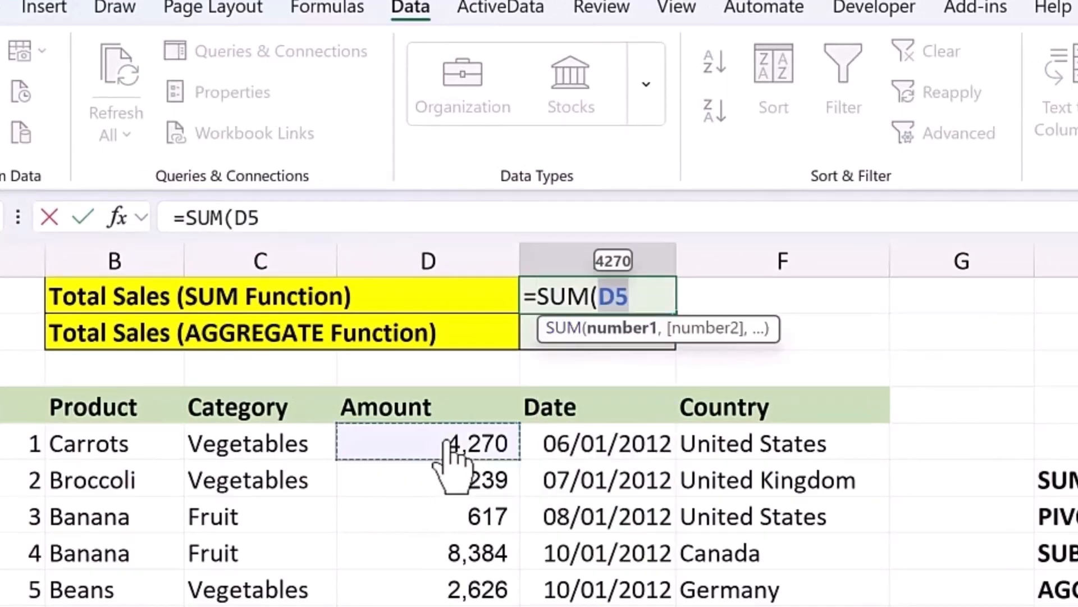
key("ctrl+shift+Down")
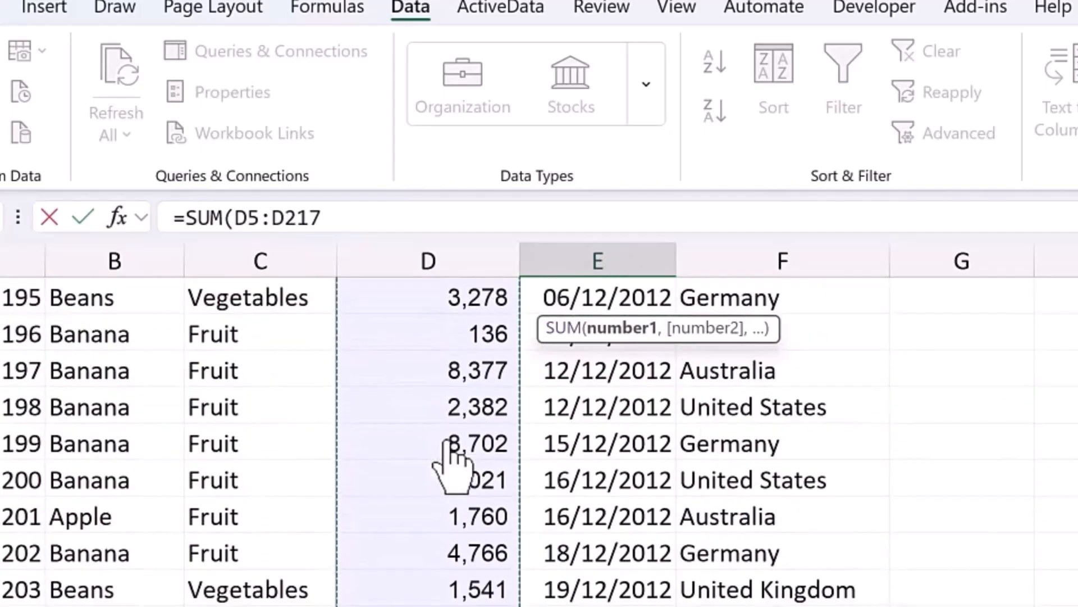
key("Return")
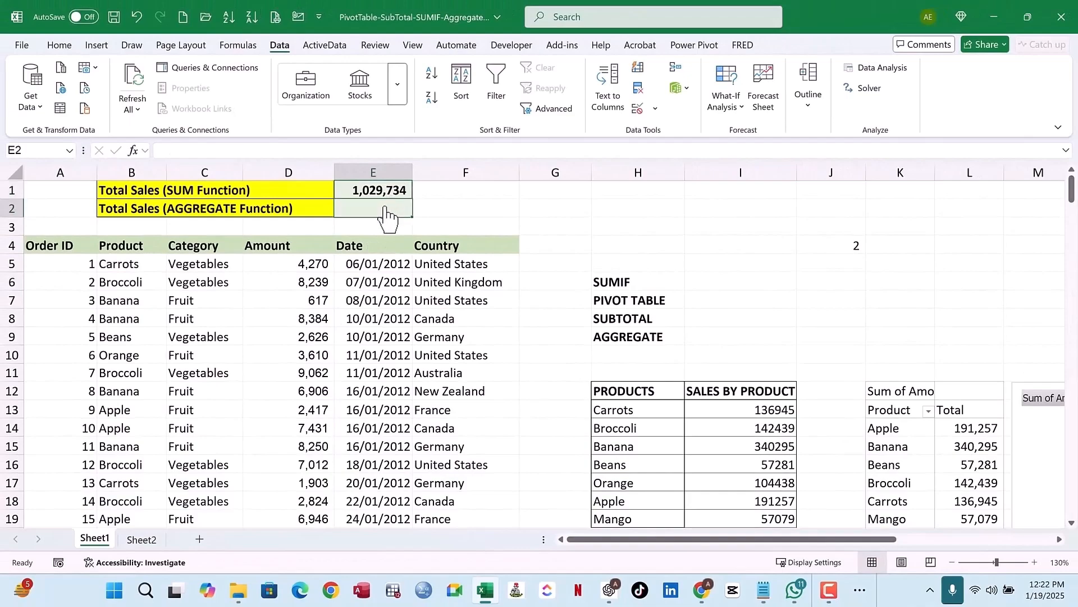
- Start an AGGREGATE formula in E2 with function number 9 - SUM as its first argument
type("=")
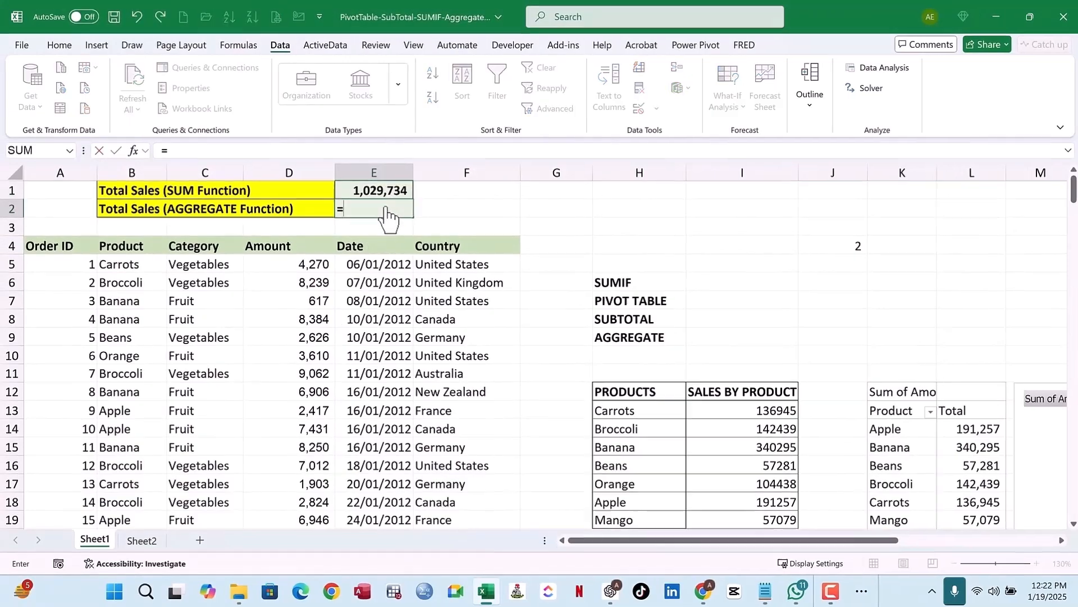
type("AGGRE")
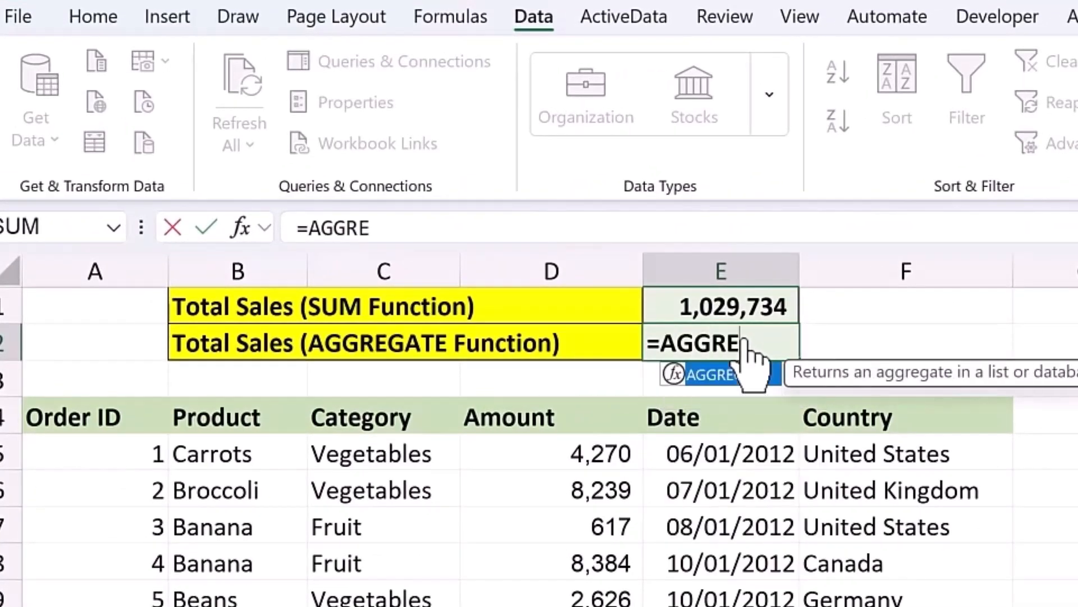
type("GATE")
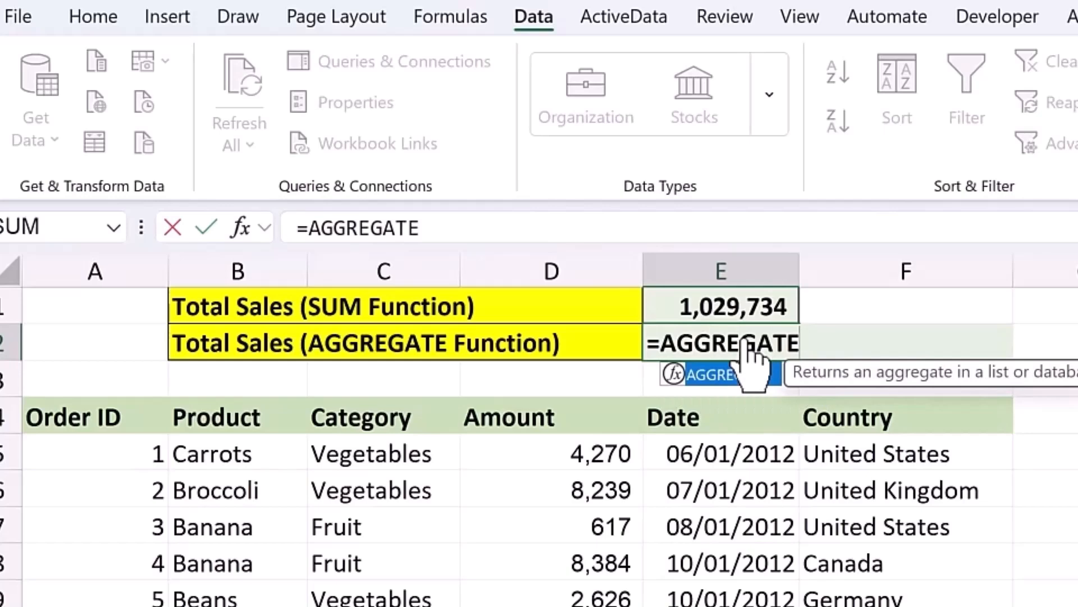
double_click(750, 362)
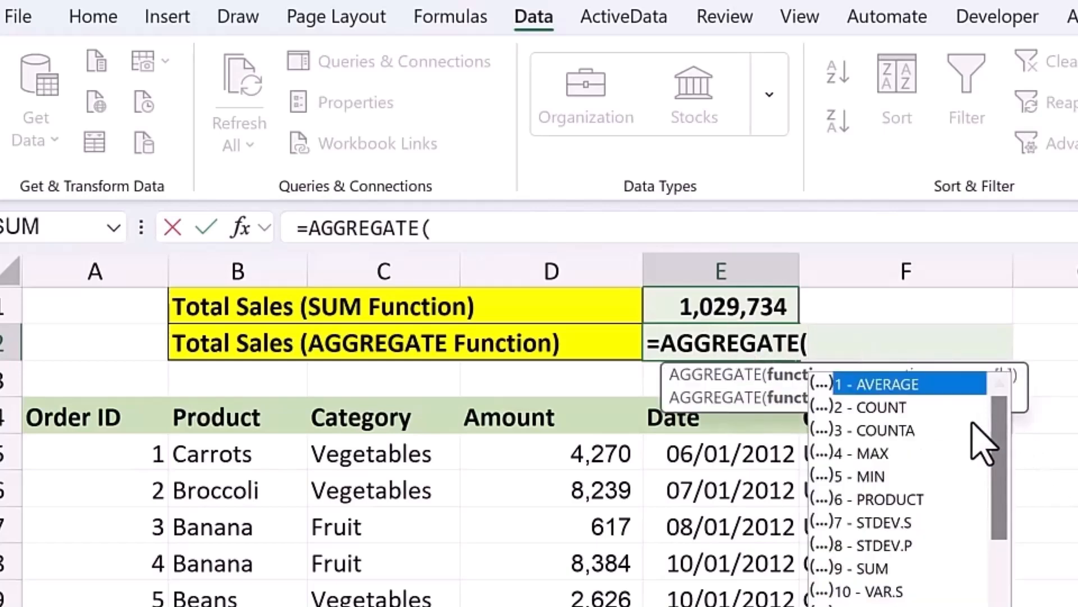
double_click(876, 568)
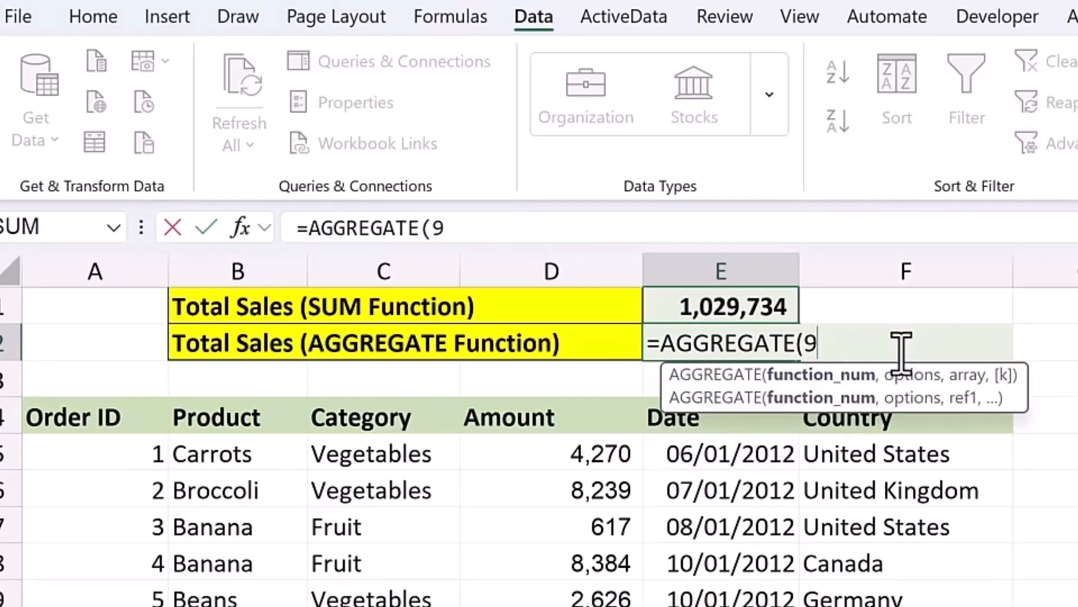
key("BackSpace")
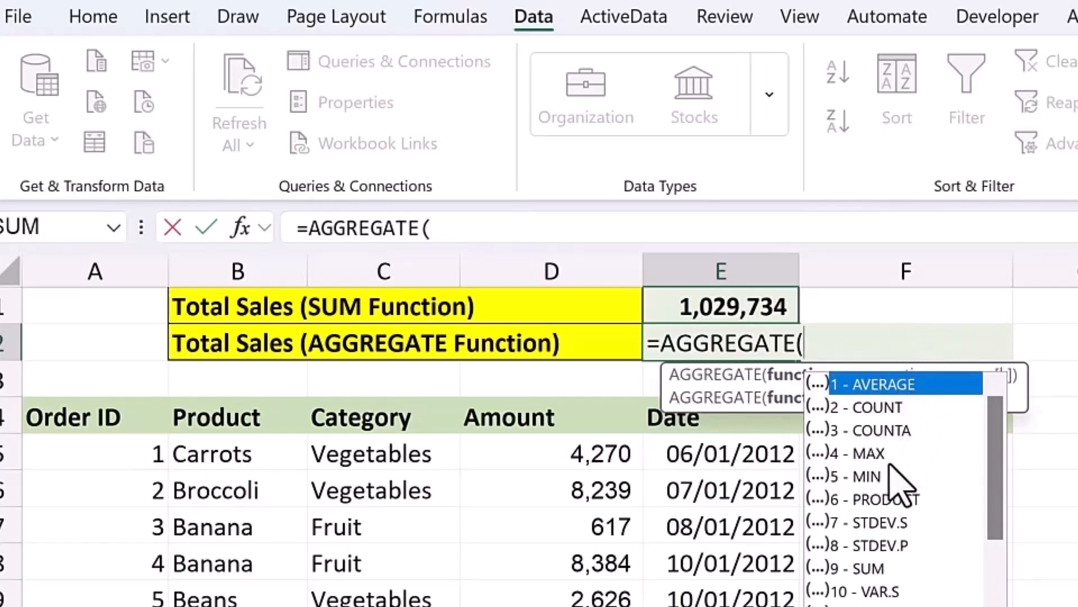
scroll(915, 533, "down", 3)
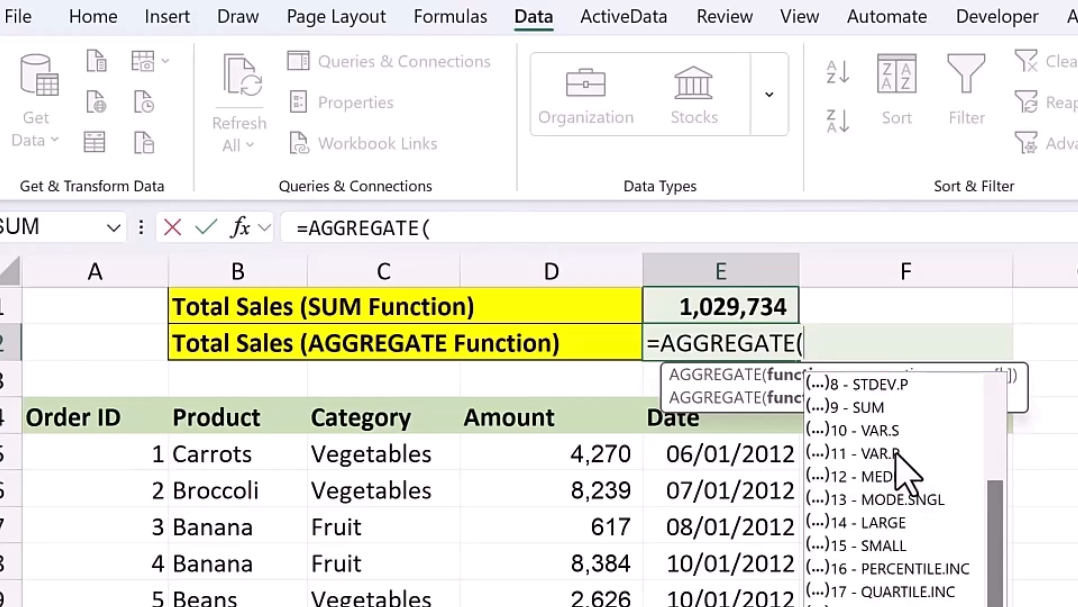
scroll(898, 455, "up", 1)
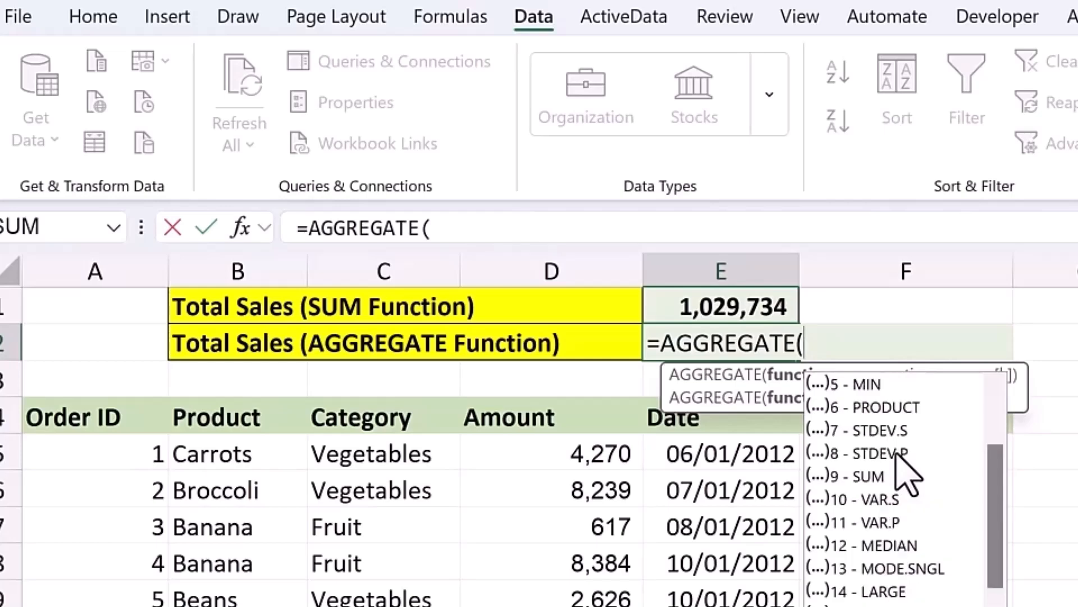
left_click(871, 477)
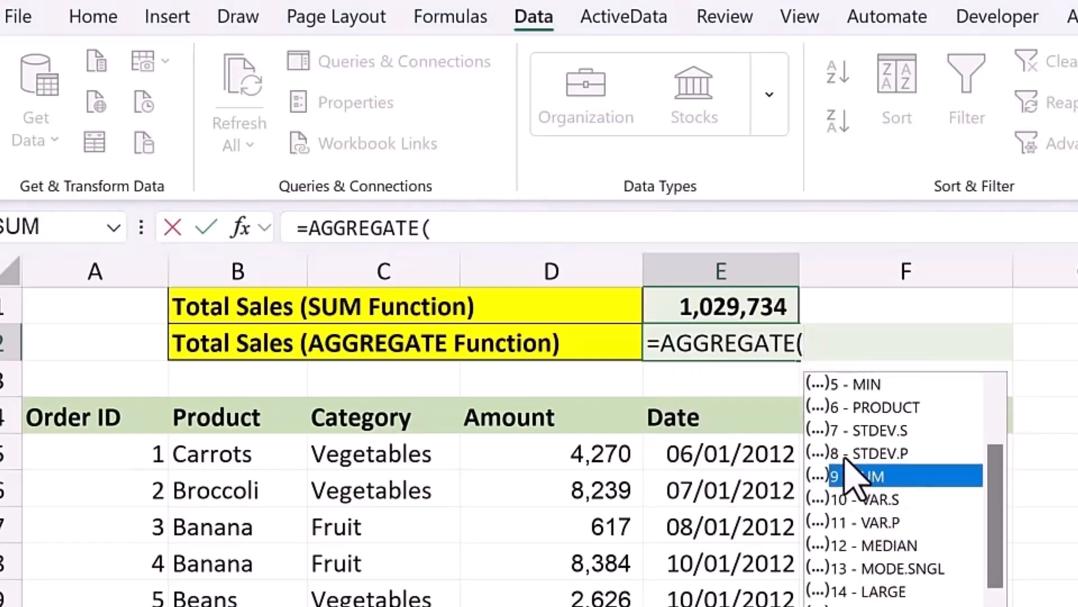
double_click(863, 476)
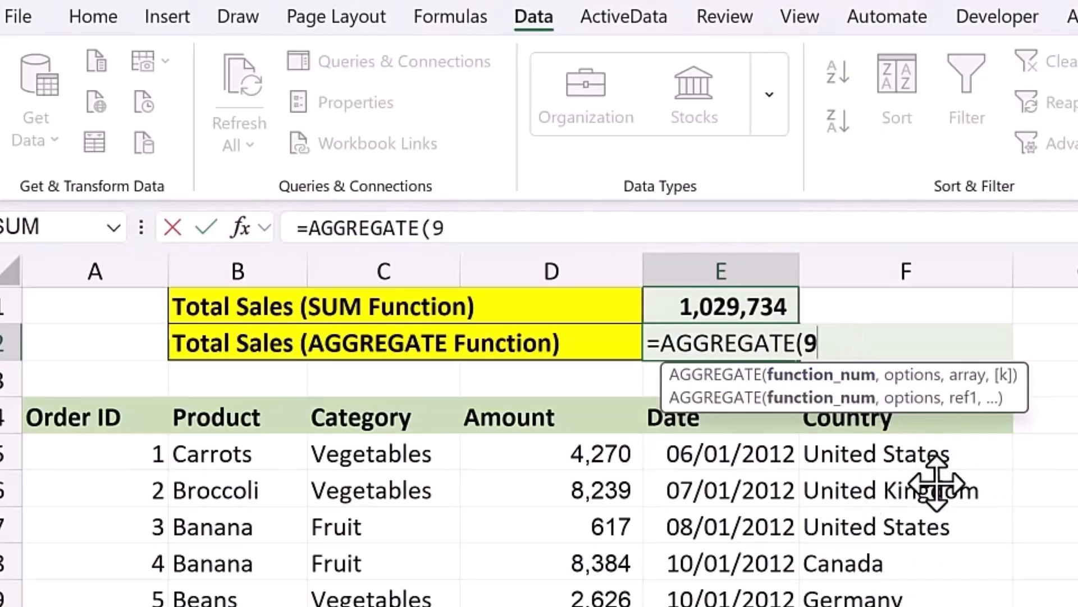
- Complete the AGGREGATE formula in E2 with option 3, which ignores hidden rows and error values, and the Amount range D5:D217
type(",")
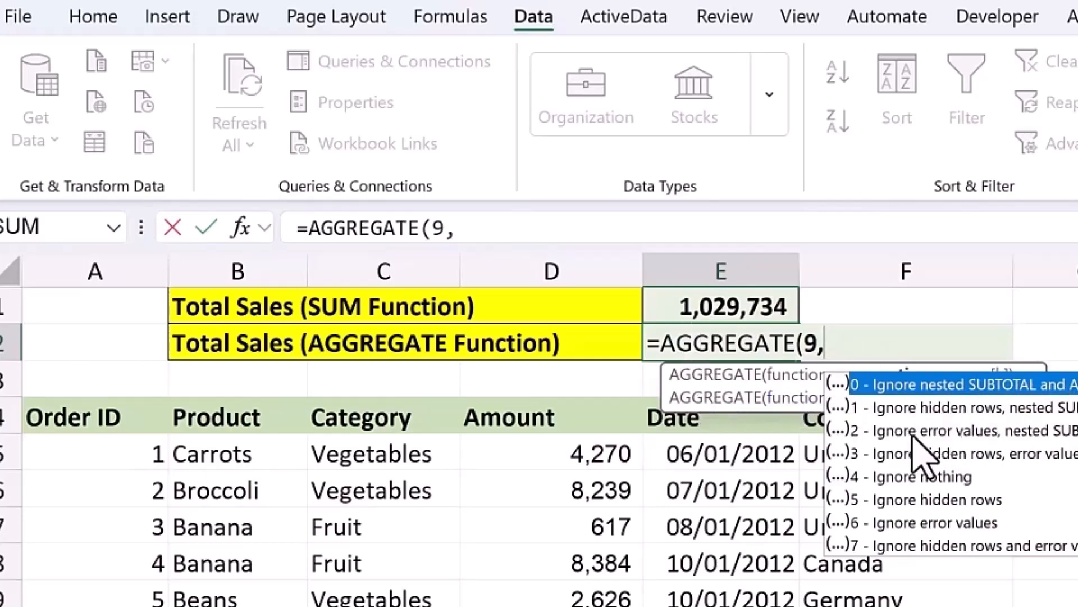
left_click(904, 455)
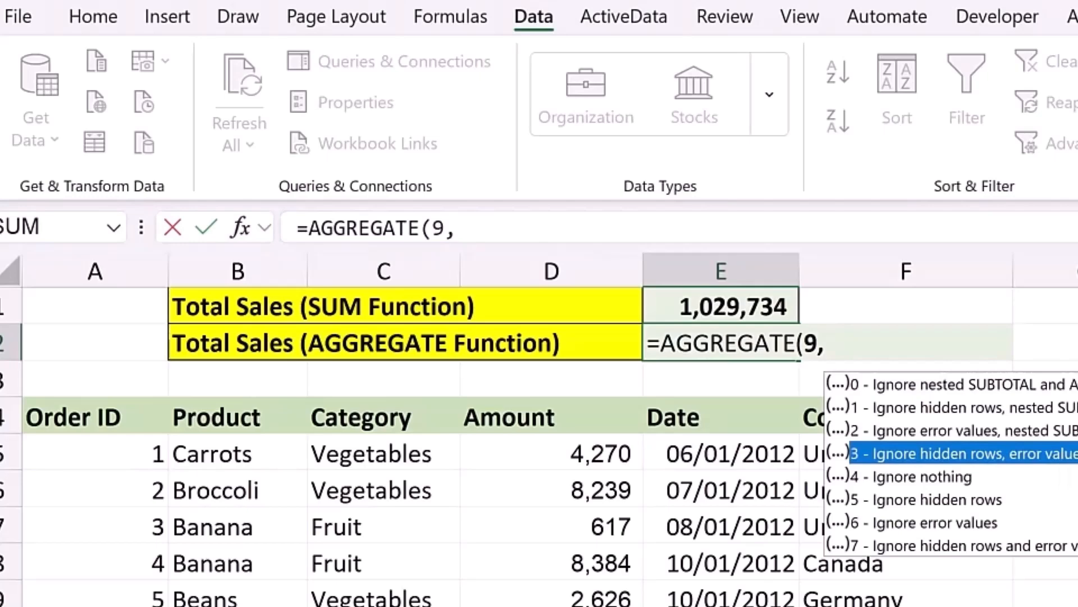
double_click(879, 451)
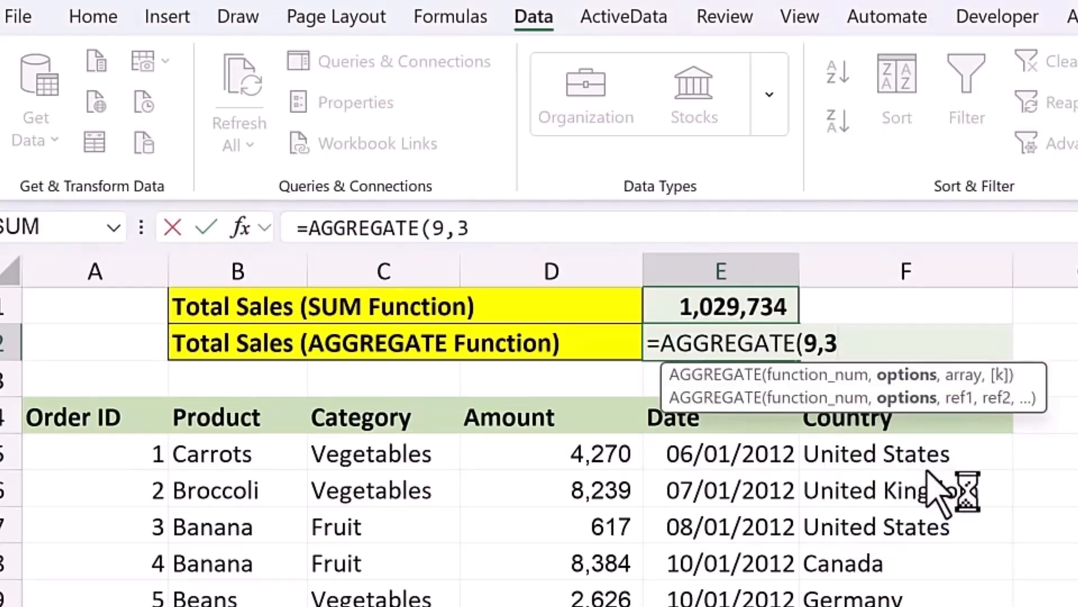
type(",")
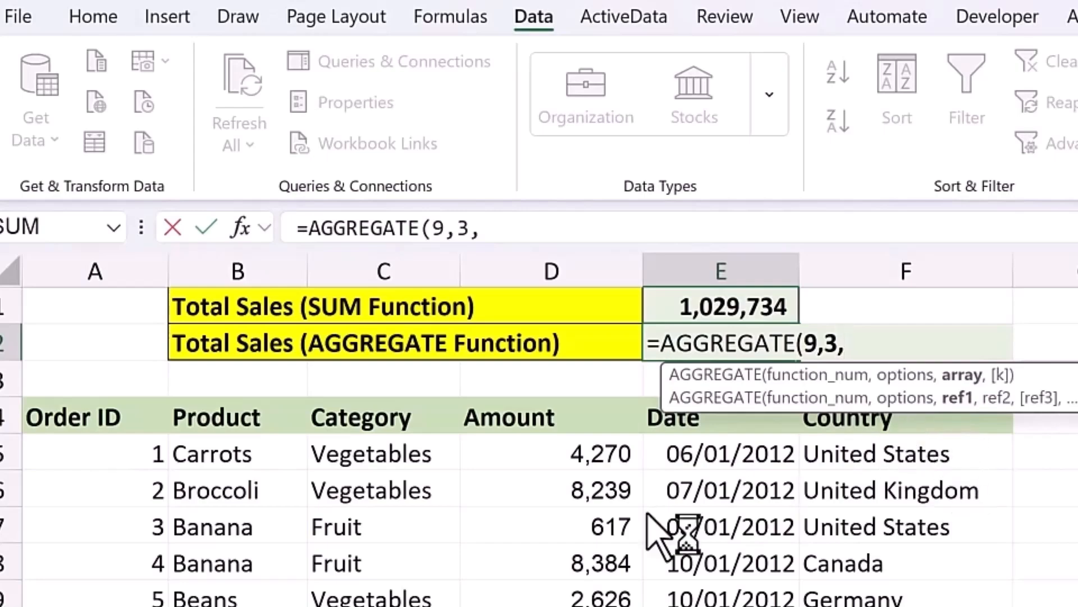
left_click(562, 454)
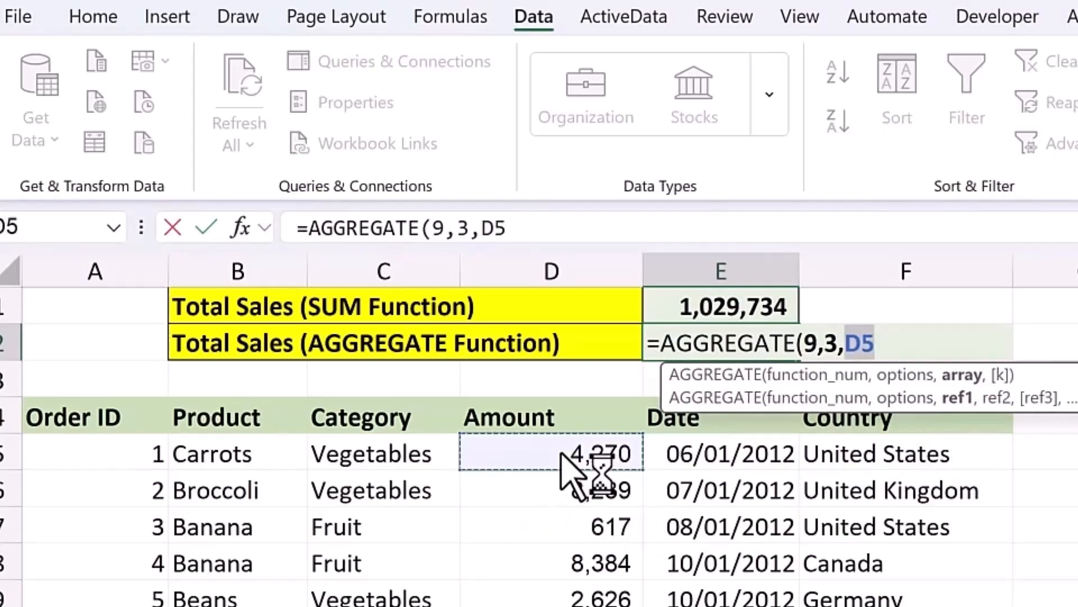
key("ctrl+shift+Down")
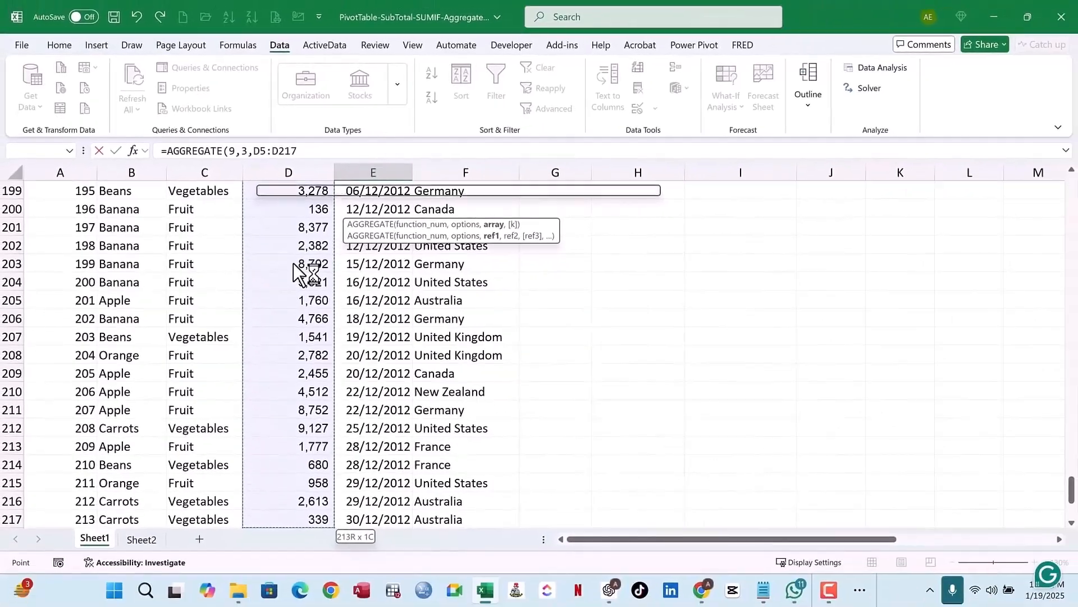
key("Return")
scroll(467, 346, "up", 1)
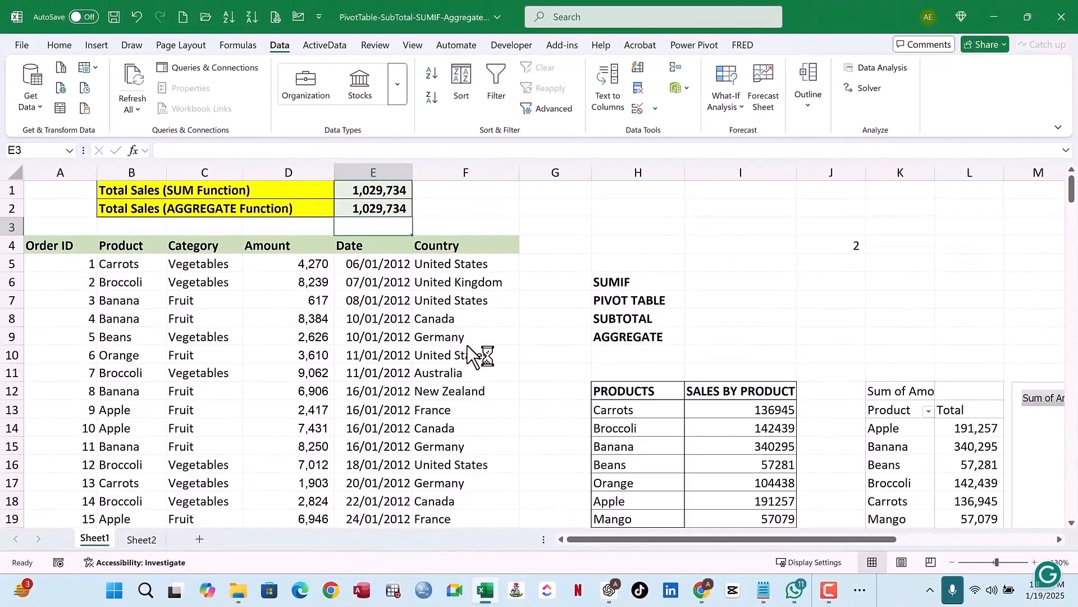
- Compare the SUM formula in E1 with the AGGREGATE formula in E2
left_click(377, 209)
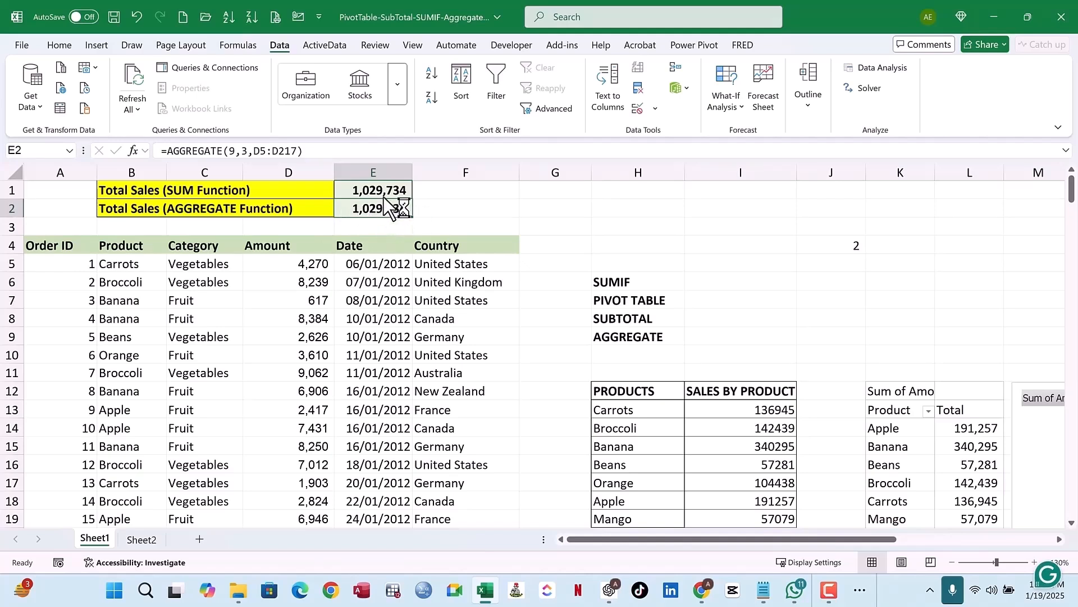
key("Up")
key("Down")
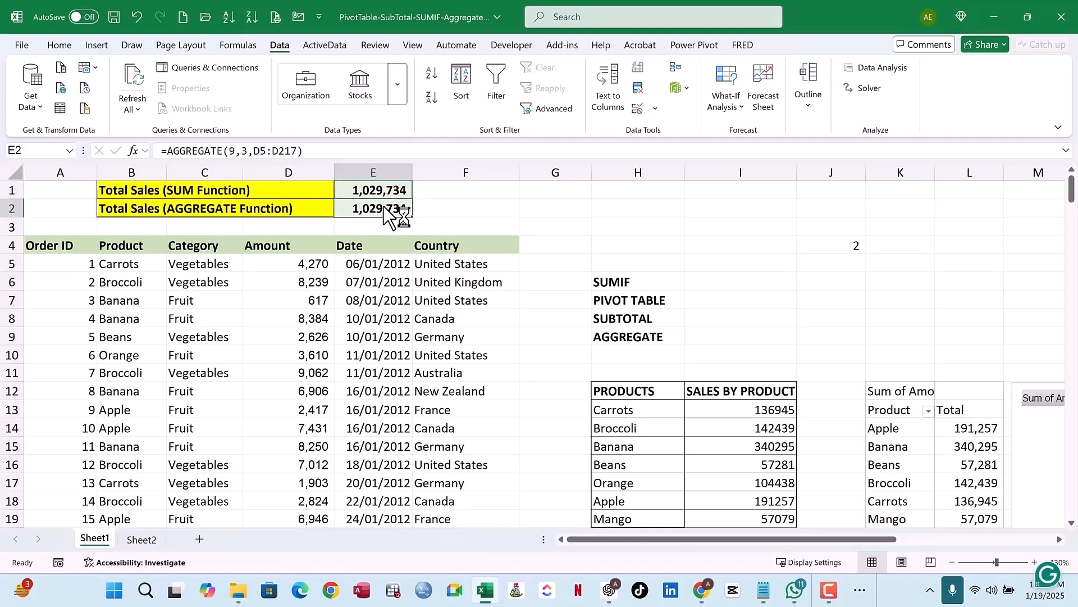
- Add filters to the sales table's header row and filter the Product column to show only Apple
left_click(85, 249)
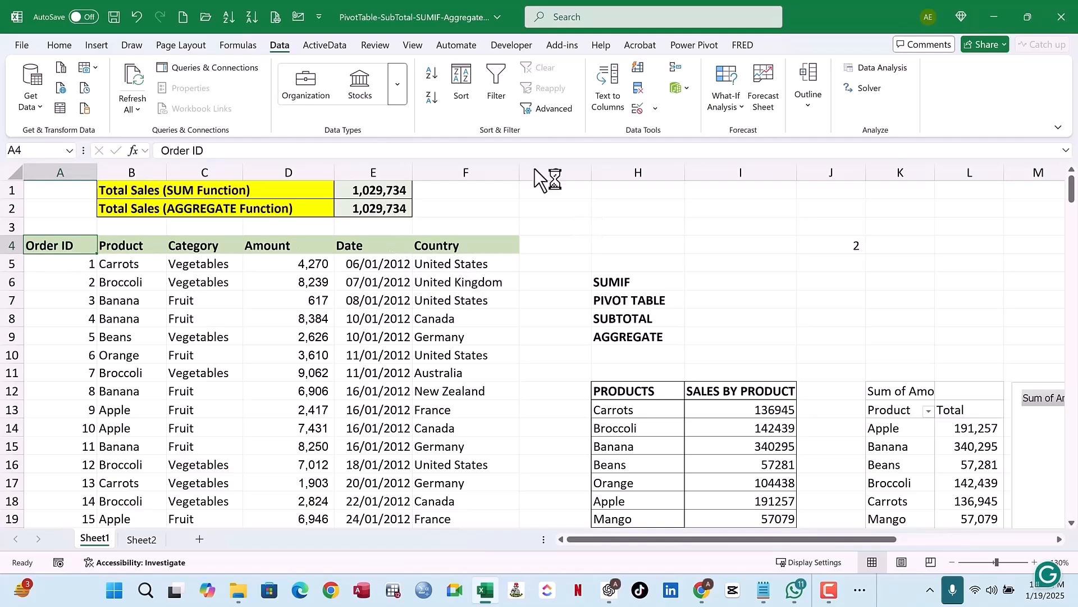
left_click(498, 85)
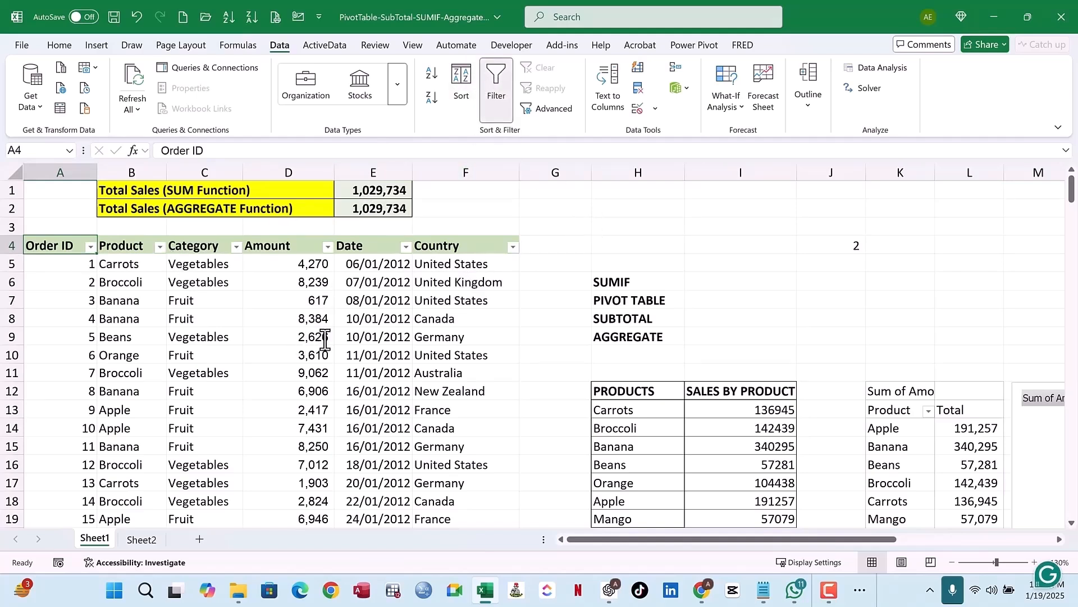
scroll(224, 312, "down", 1)
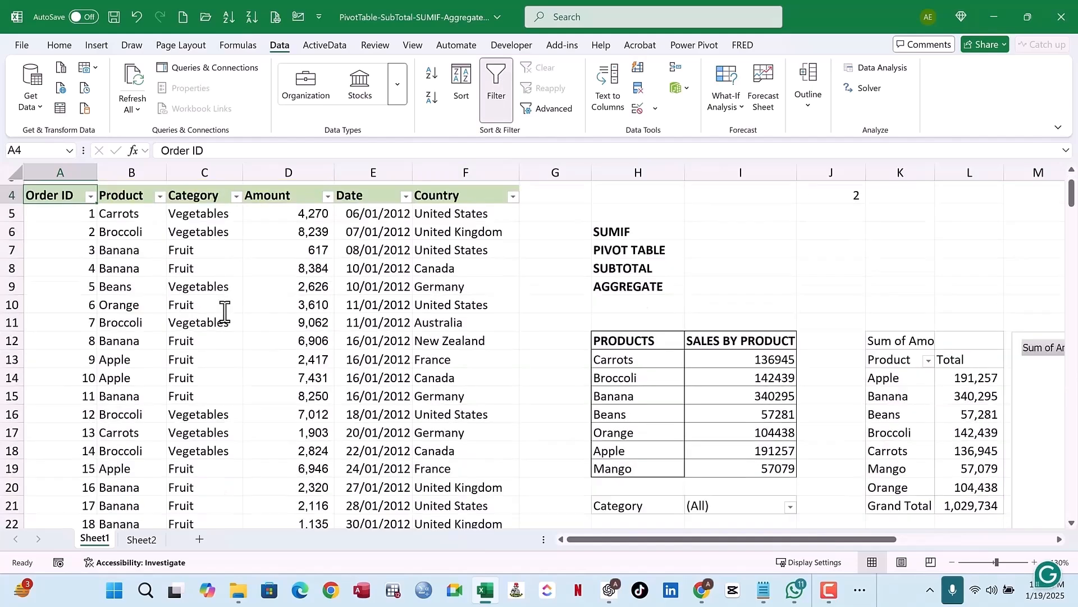
left_click(160, 192)
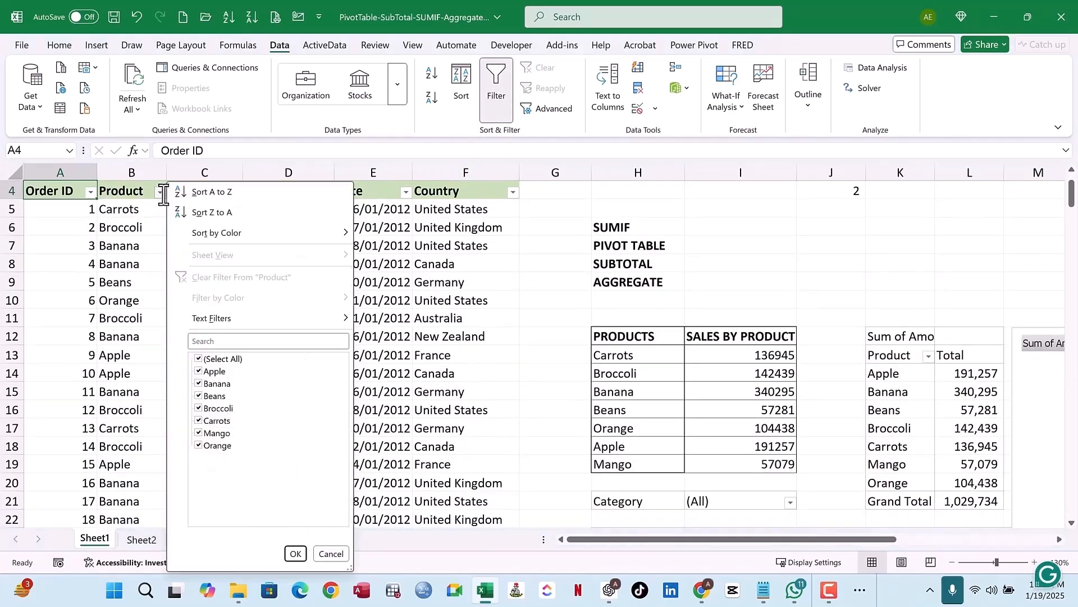
left_click(204, 361)
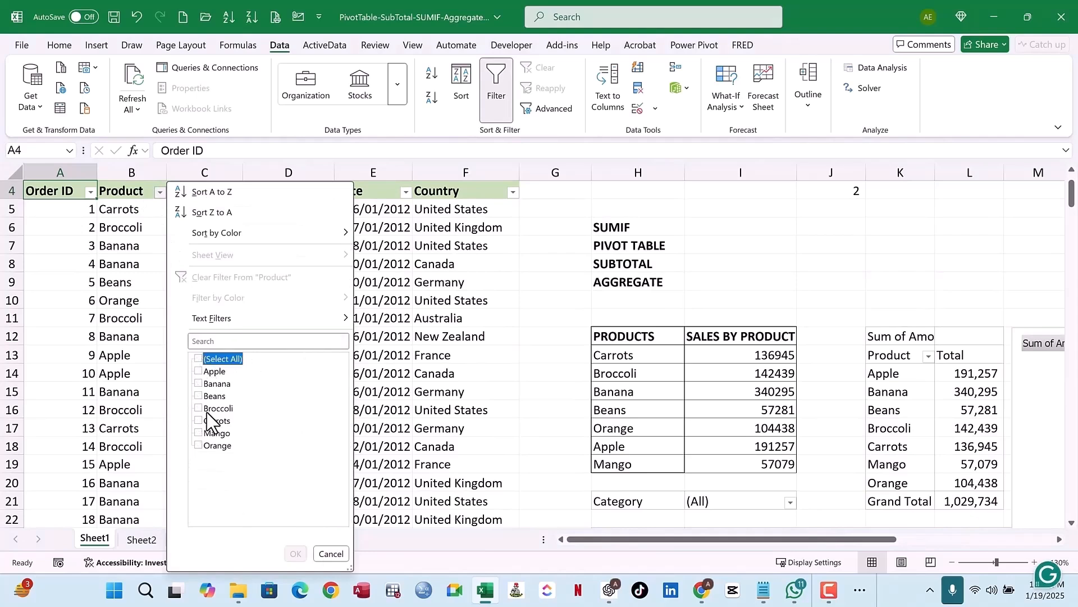
left_click(198, 371)
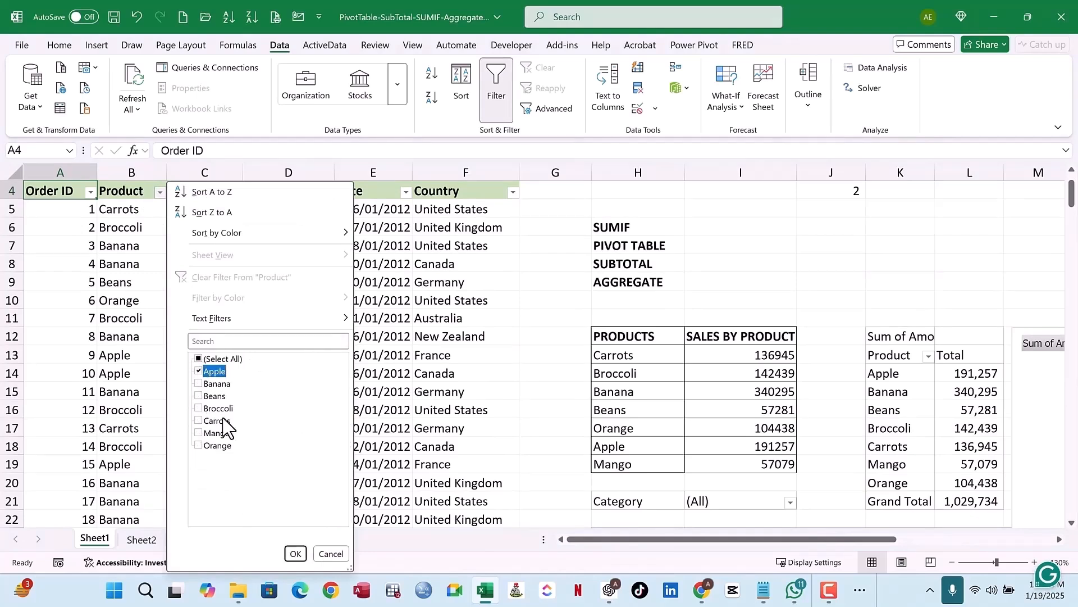
left_click(296, 555)
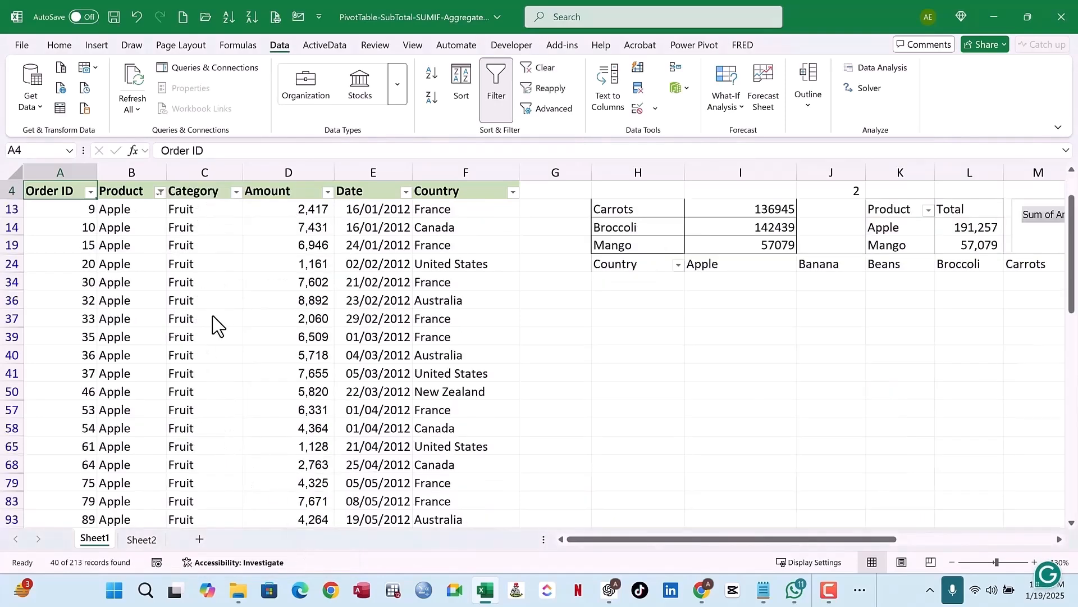
- Inspect the SUM and AGGREGATE totals in E1 and E2 and look through the filtered Apple records
scroll(222, 323, "up", 1)
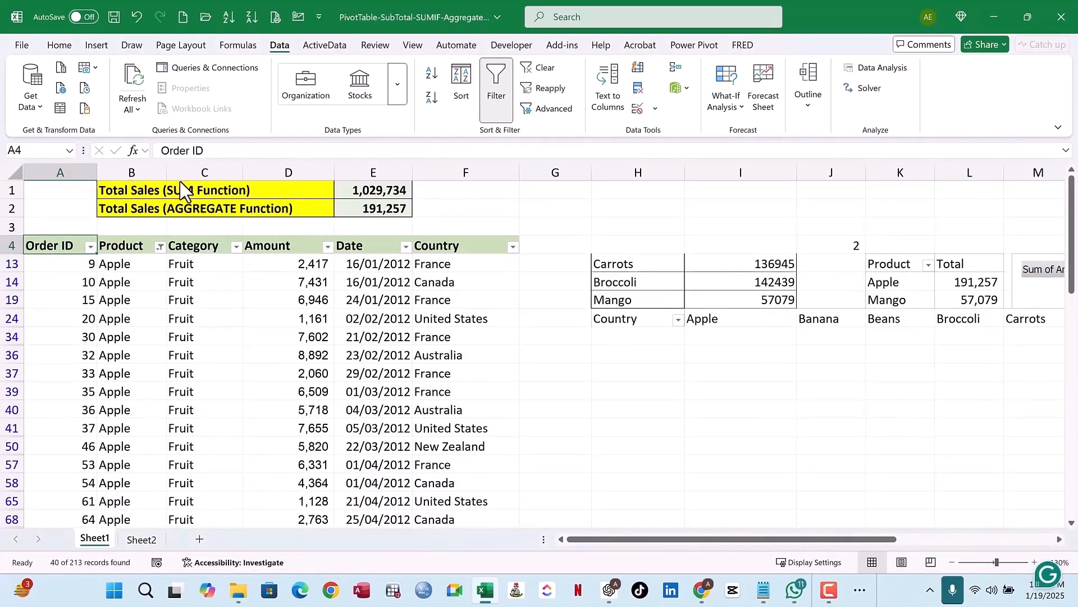
left_click(381, 194)
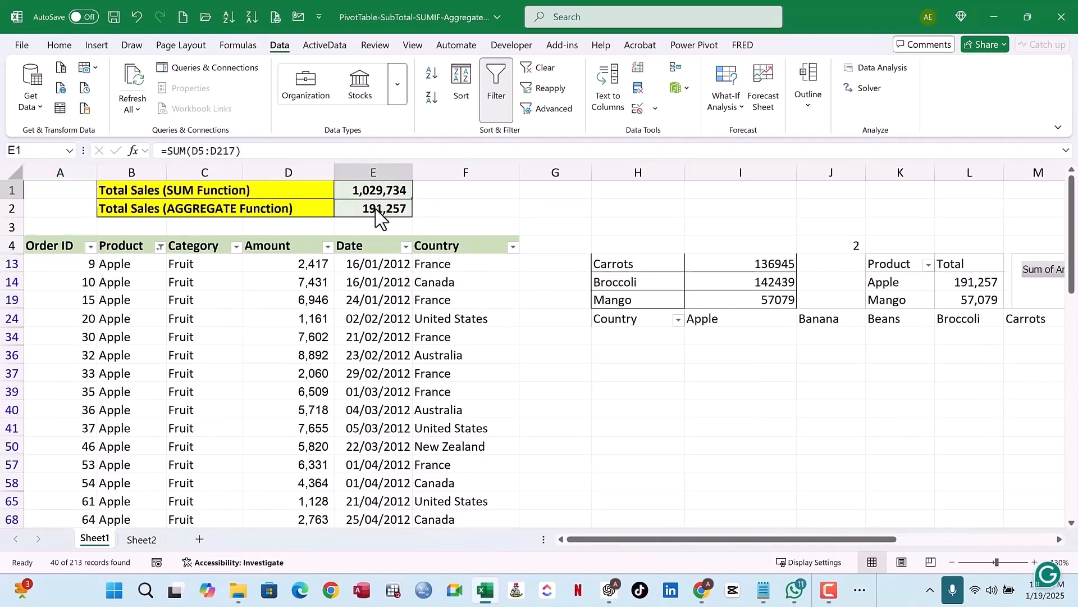
left_click(382, 213)
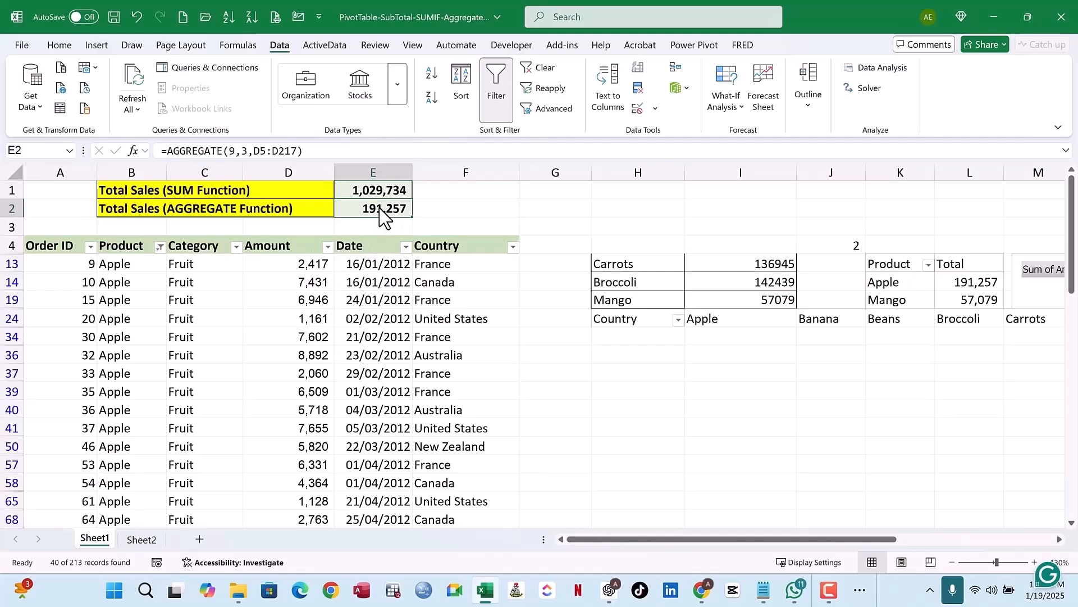
scroll(215, 340, "down", 6)
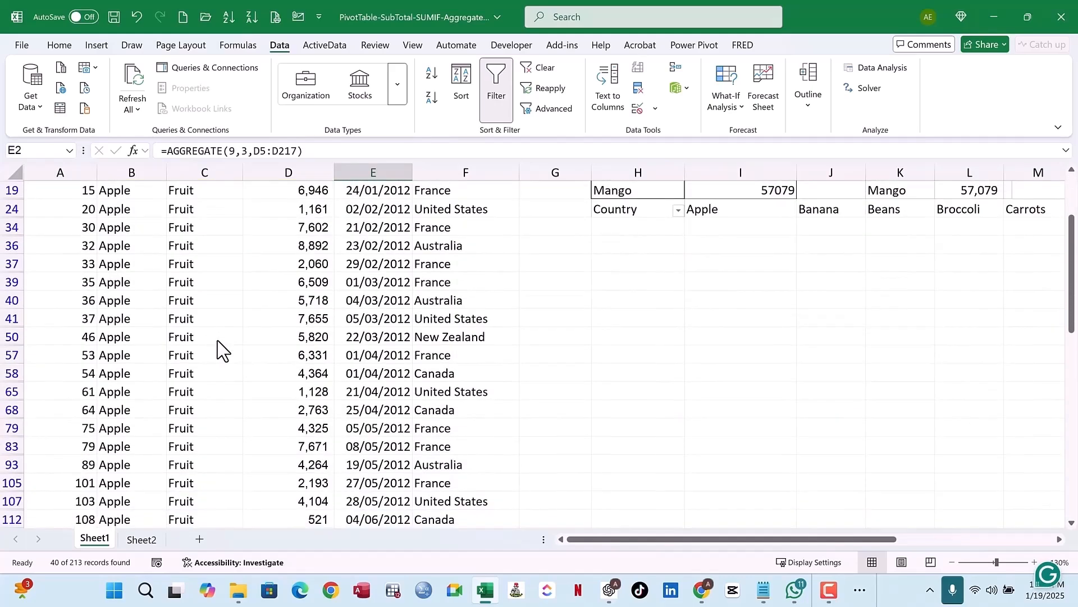
scroll(217, 344, "down", 6)
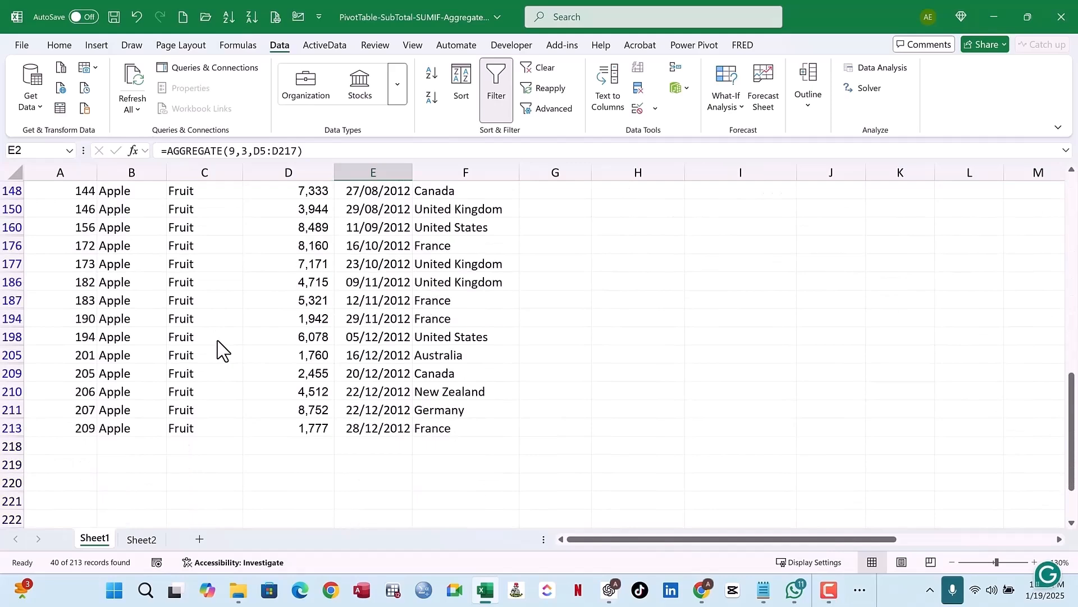
scroll(264, 355, "up", 12)
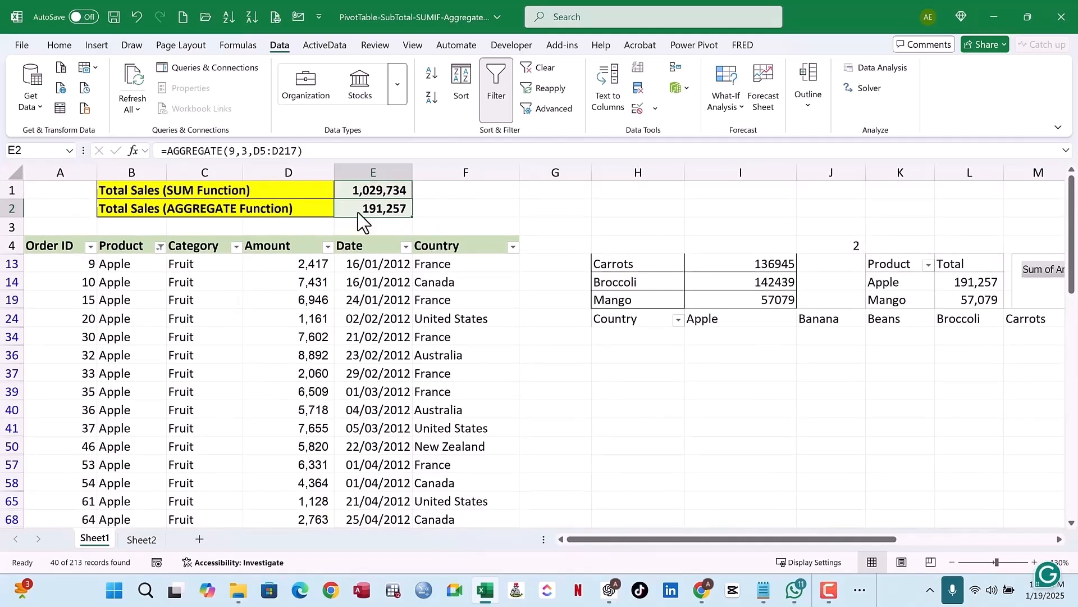
- Change the Product filter to show only Banana instead of Apple
left_click(161, 247)
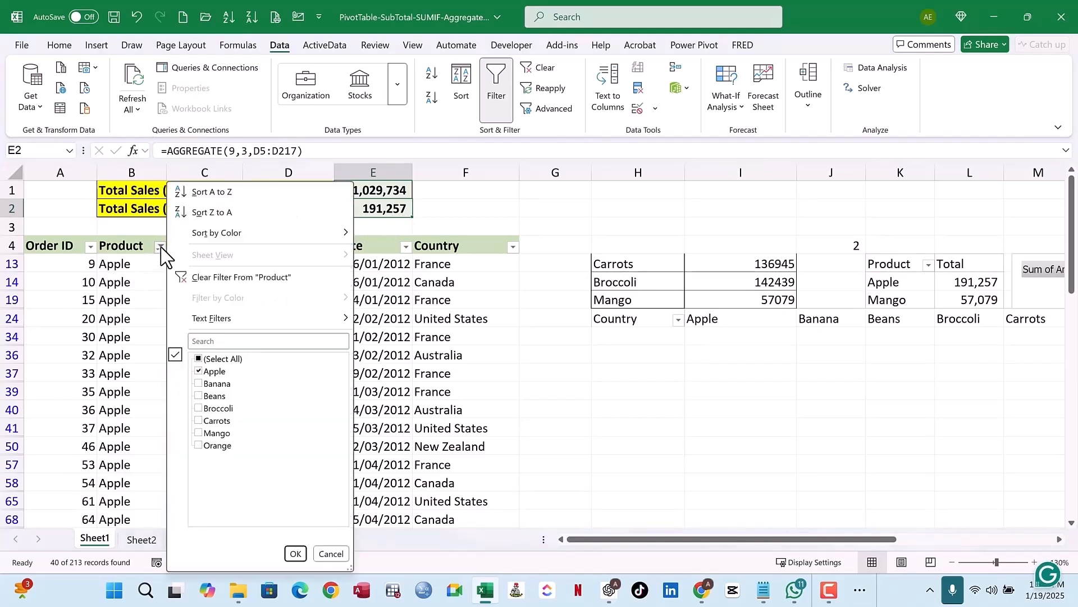
left_click(200, 372)
left_click(200, 384)
left_click(295, 554)
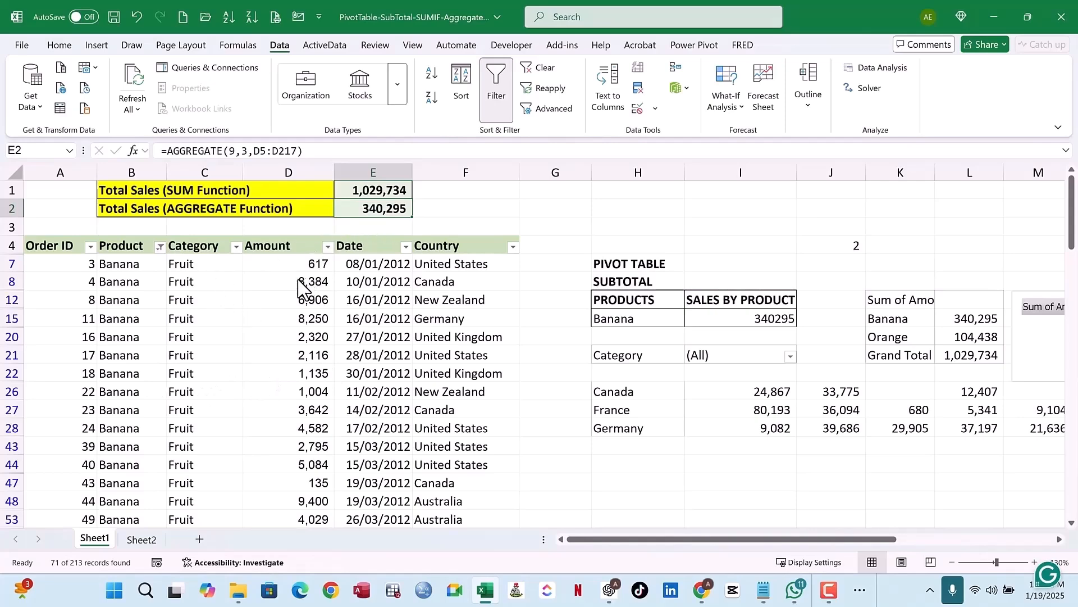
- Filter the Country column to show only France within the Banana records
left_click(512, 247)
left_click(513, 247)
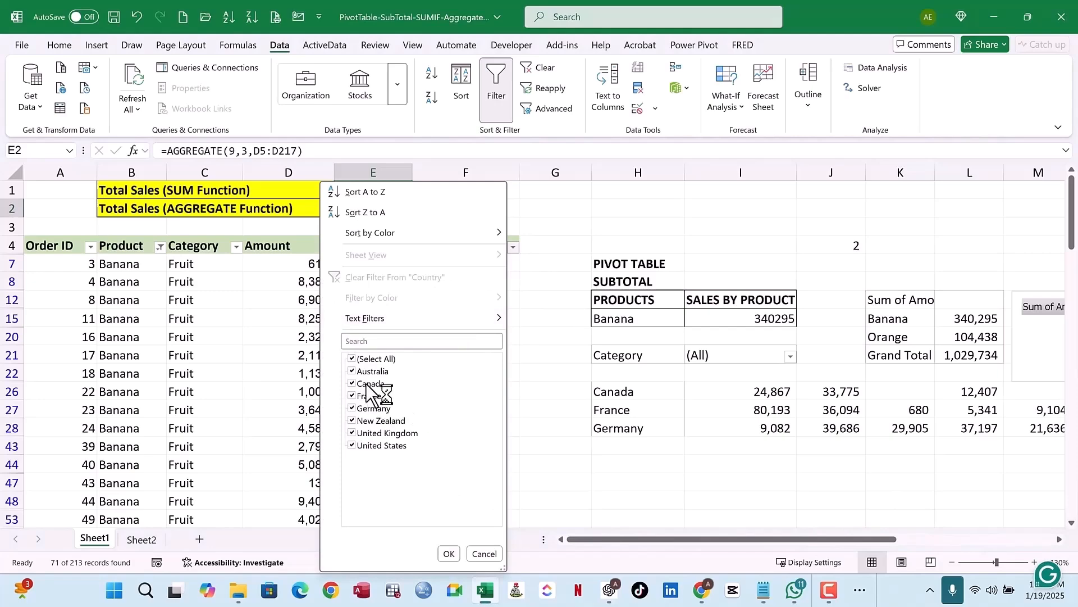
left_click(352, 358)
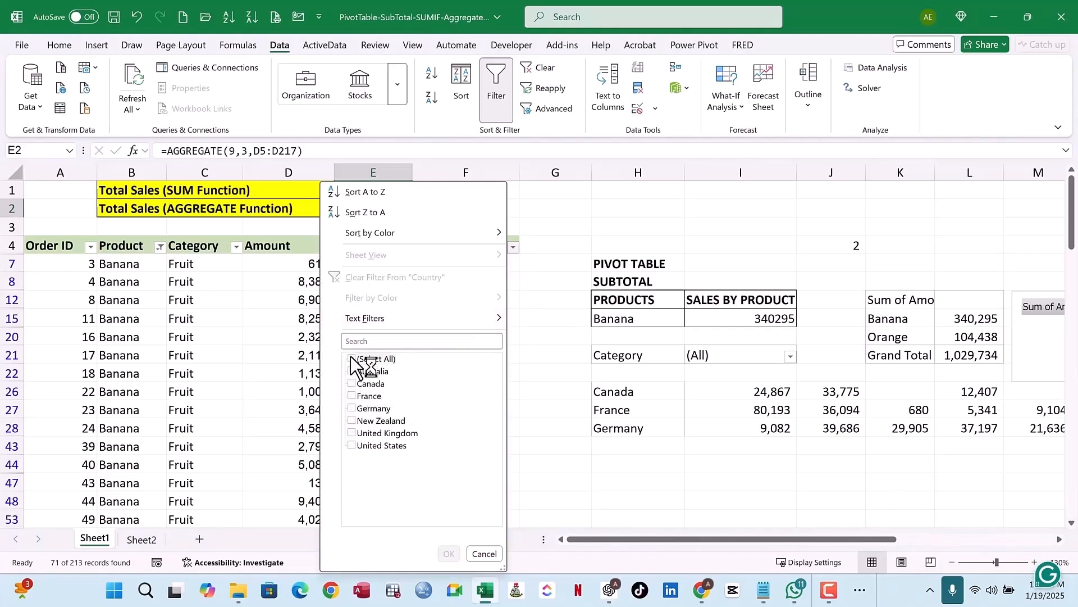
left_click(354, 396)
left_click(449, 554)
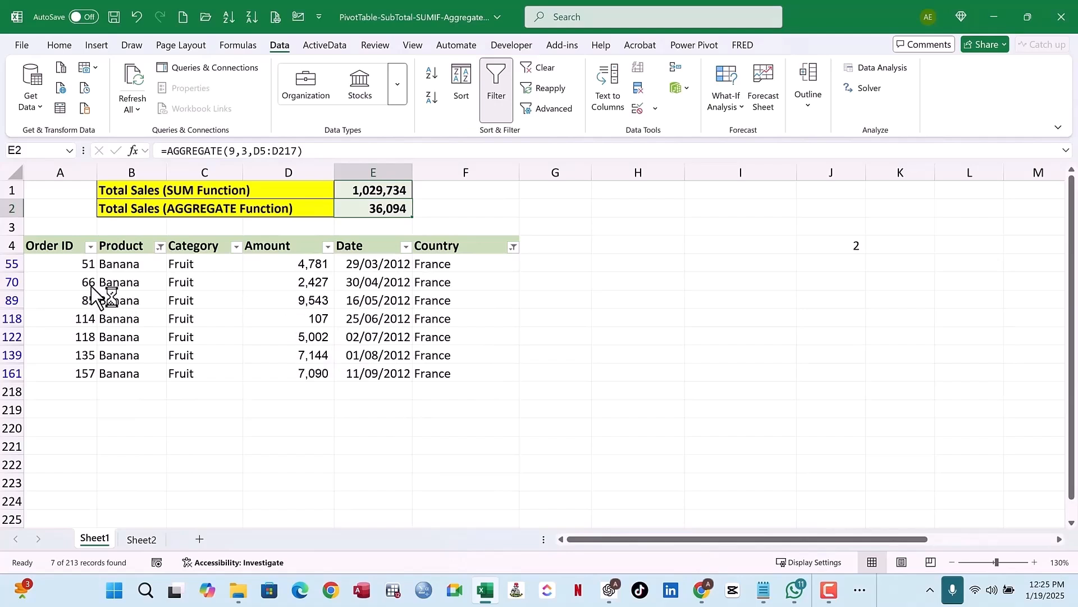
- Compare the SUM and AGGREGATE formulas in E1 and E2, and clear all filters from the sales table
left_click(360, 193)
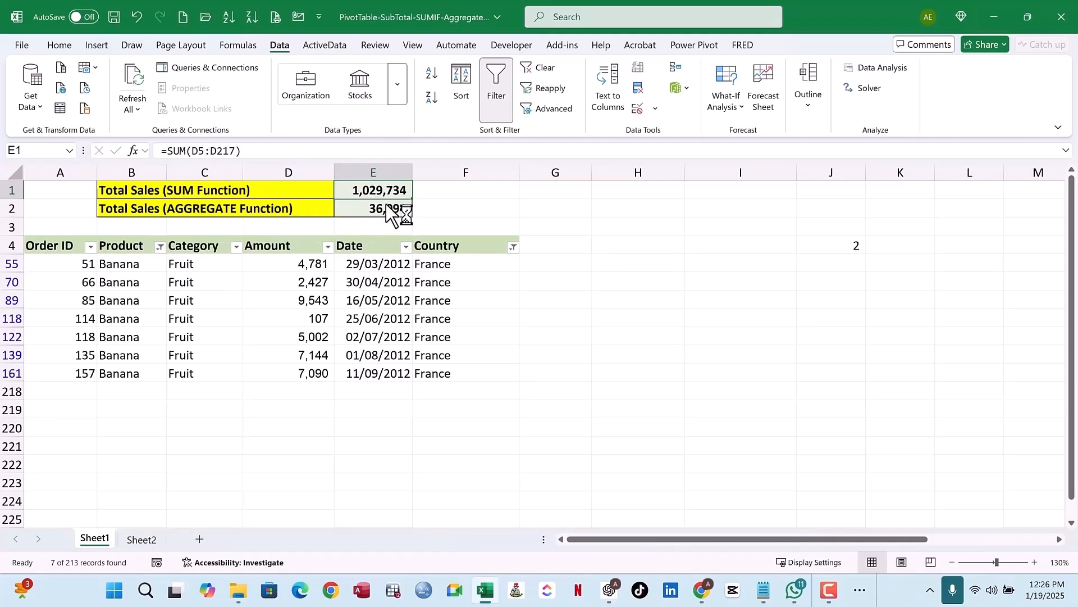
left_click(387, 208)
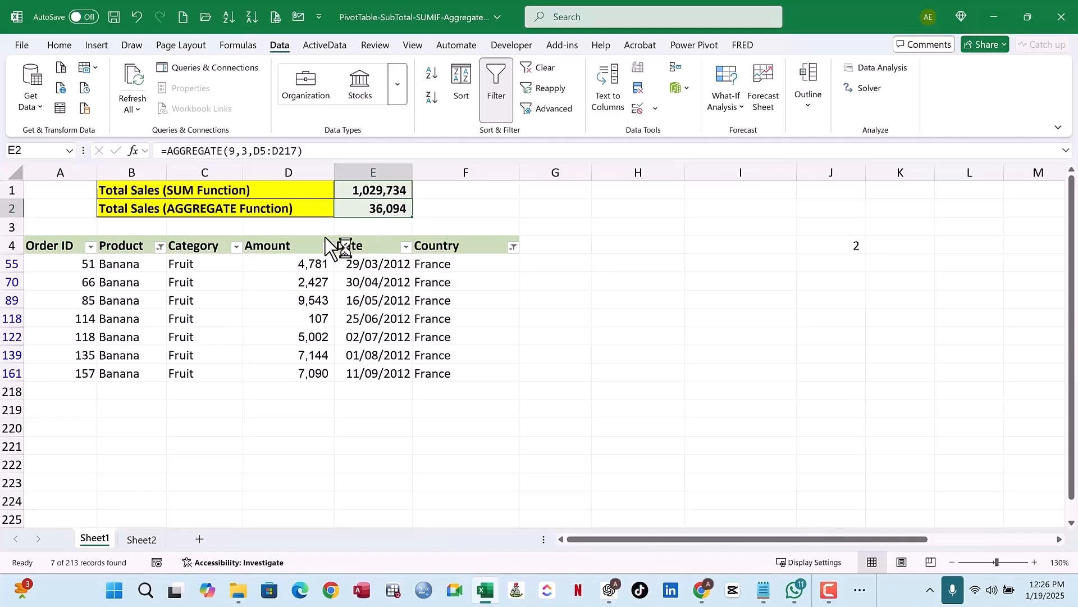
left_click(534, 68)
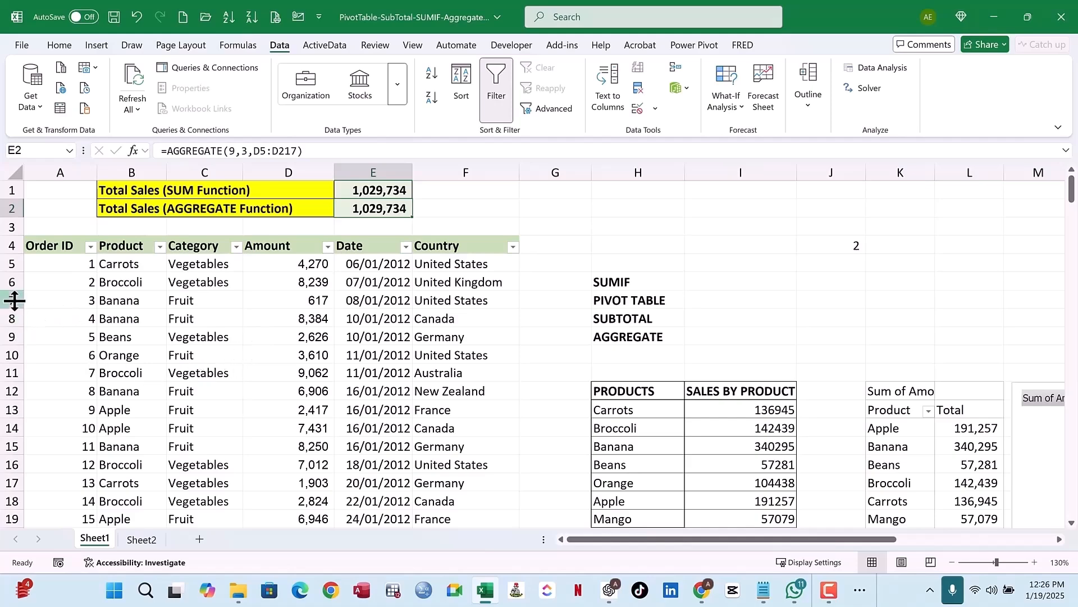
- Hide rows 10 to 16 of Sheet1
scroll(20, 348, "down", 1)
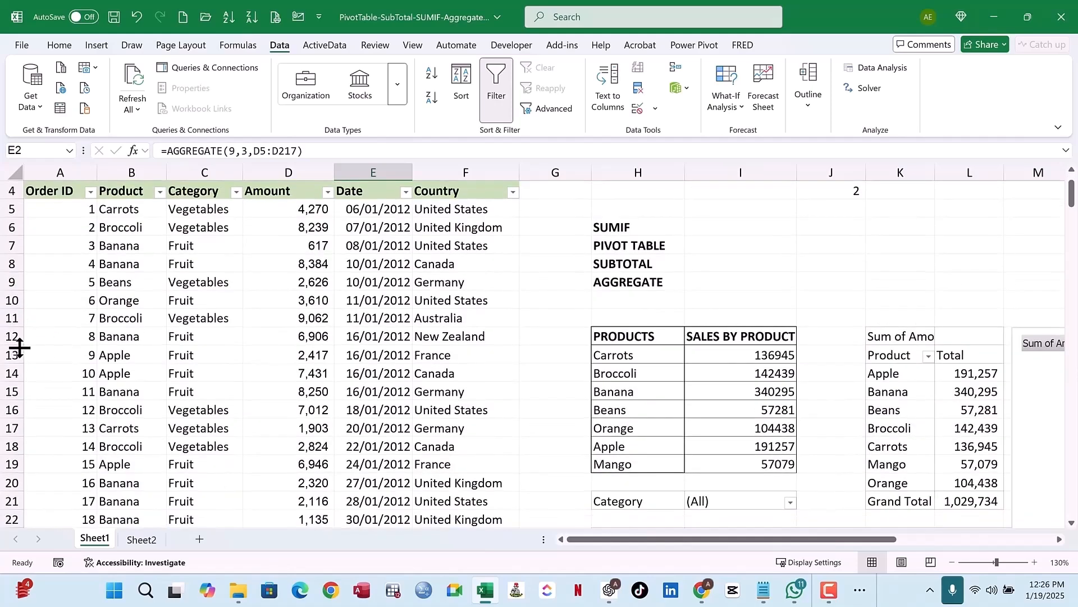
left_click_drag(8, 297, 9, 402)
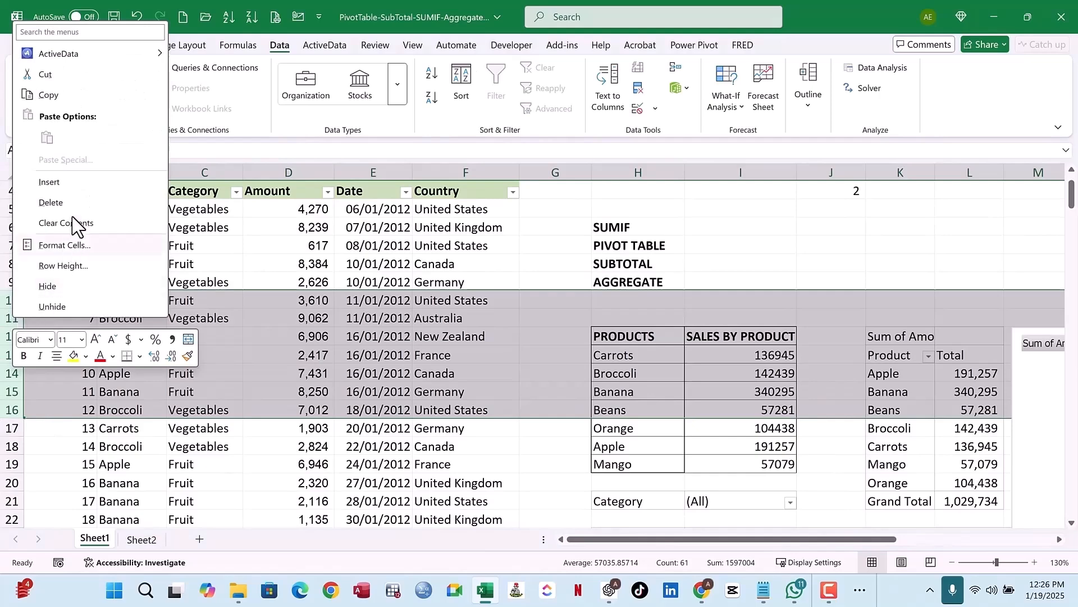
left_click(62, 289)
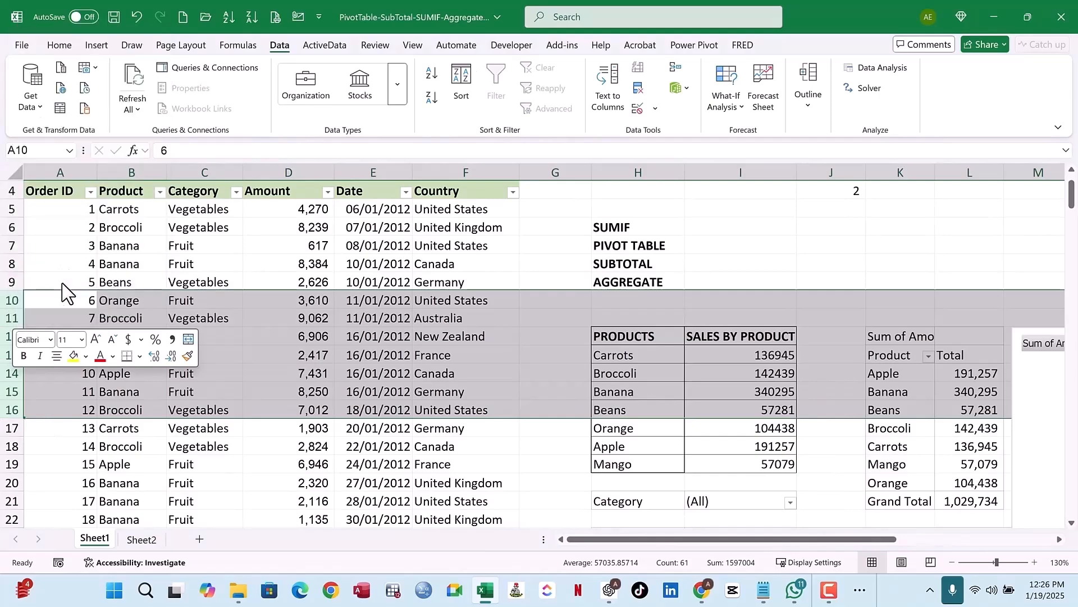
scroll(272, 402, "up", 1)
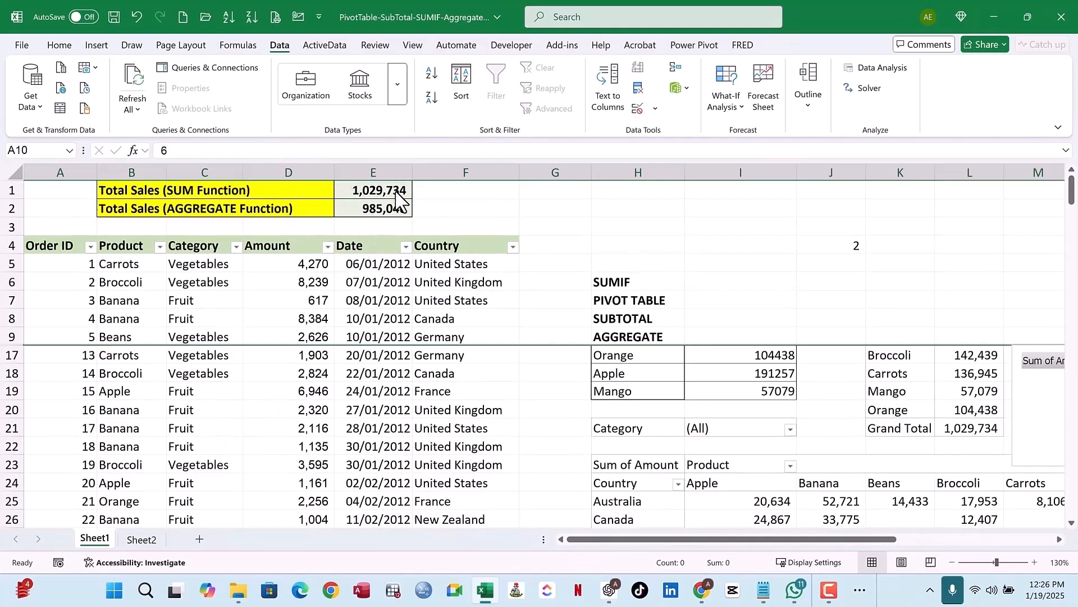
- Compare the totals in E1 and E2 with the rows hidden, and turn off the filters on the sales table's header row
left_click(396, 193)
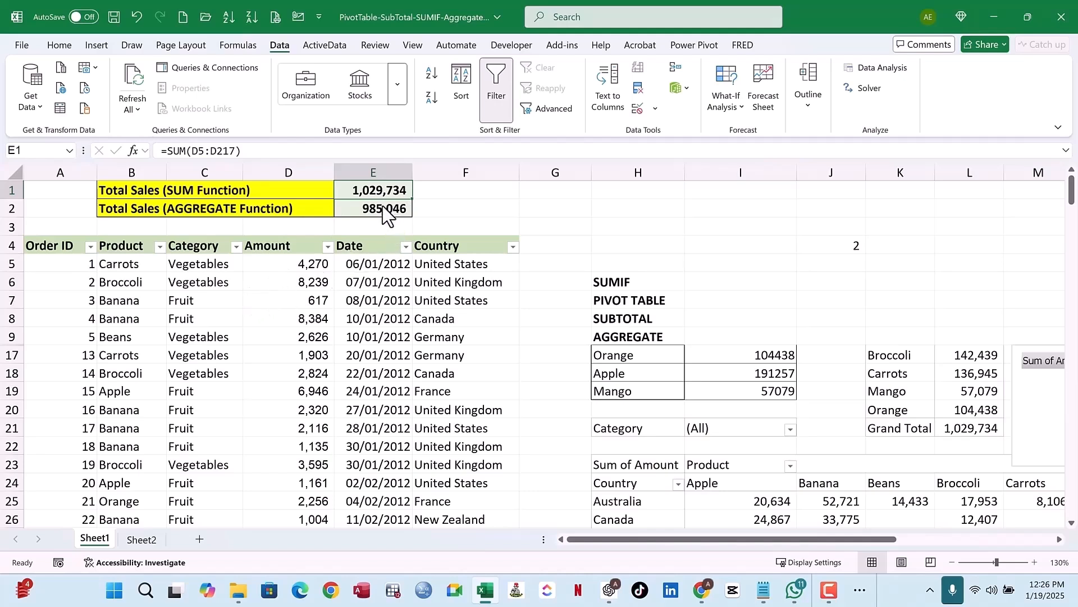
left_click(382, 211)
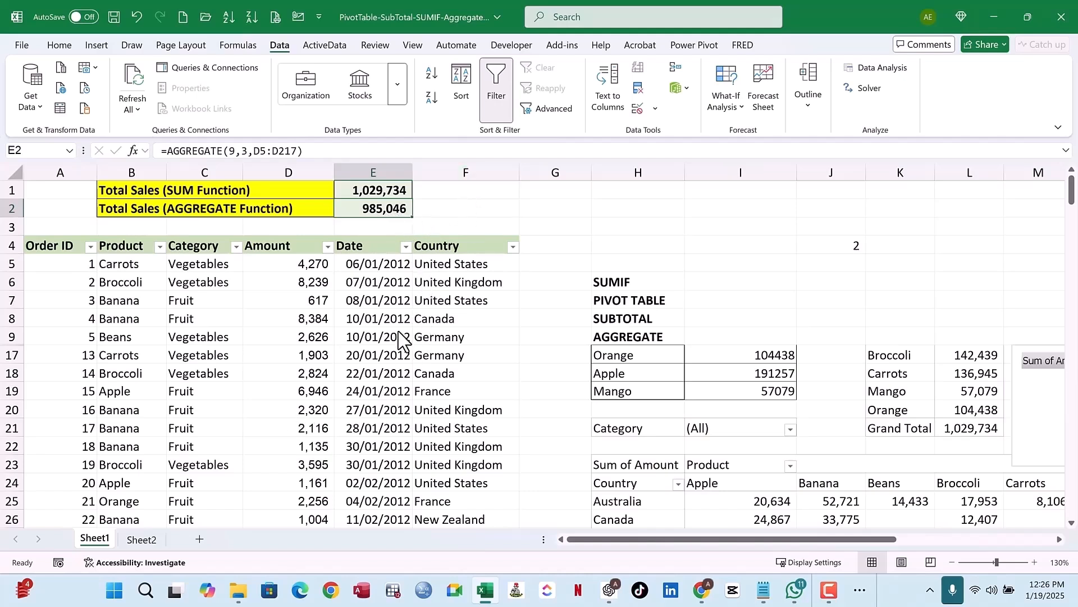
left_click(497, 92)
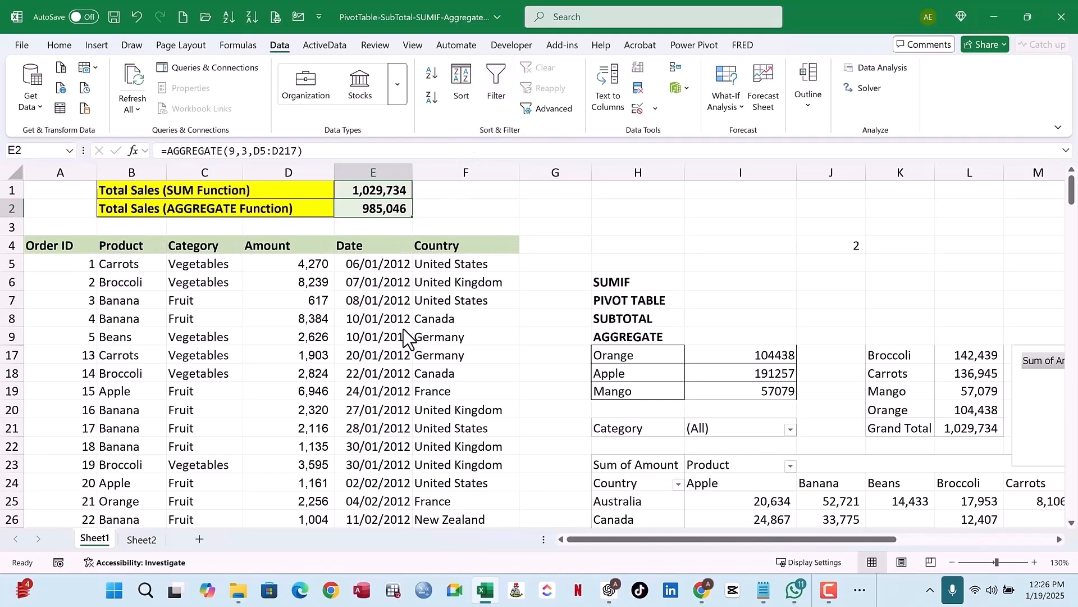